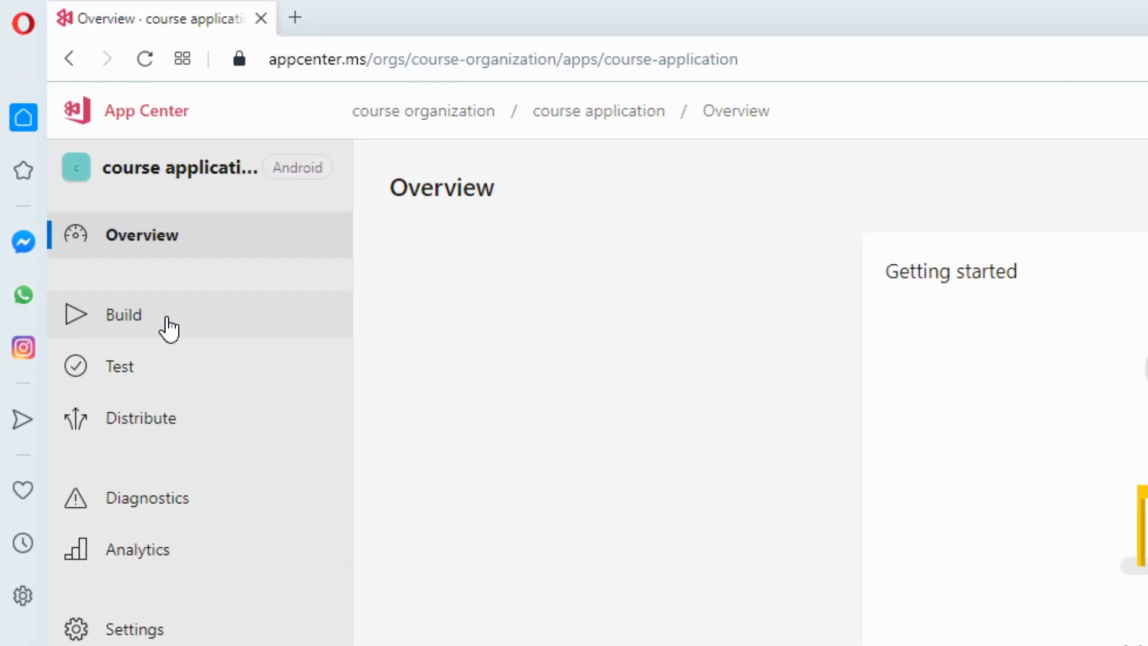
Open the app's Build page and, in Visual Studio, add the courseapplication solution to Git source control.
{"action": "left_click", "coordinate": [169, 329]}
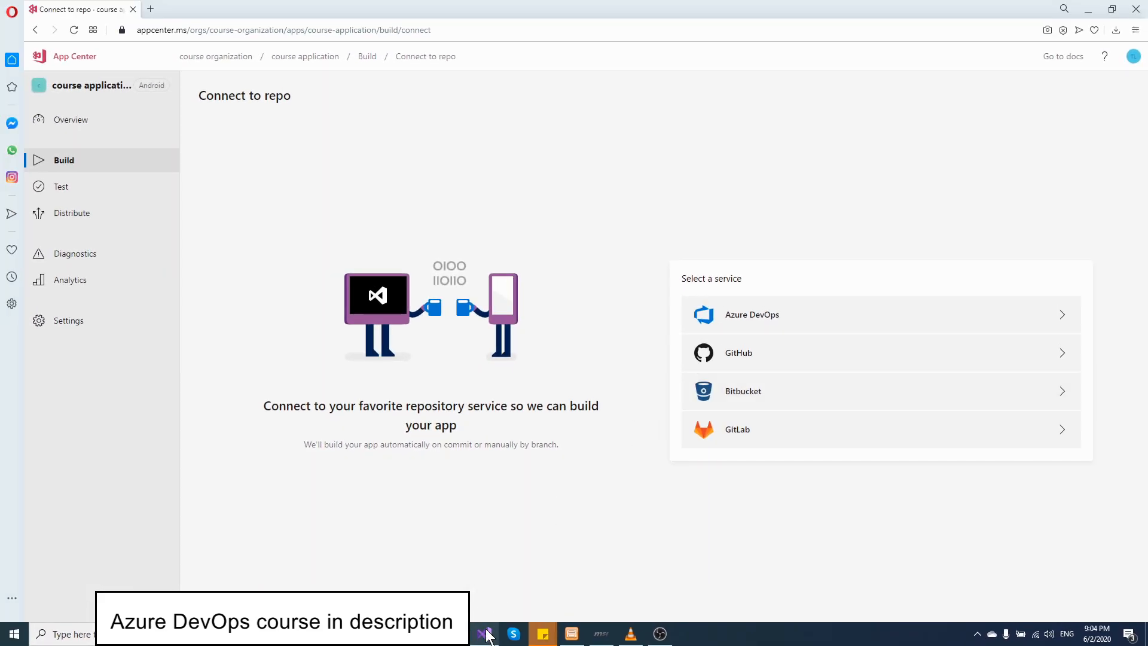
{"action": "left_click", "coordinate": [486, 630]}
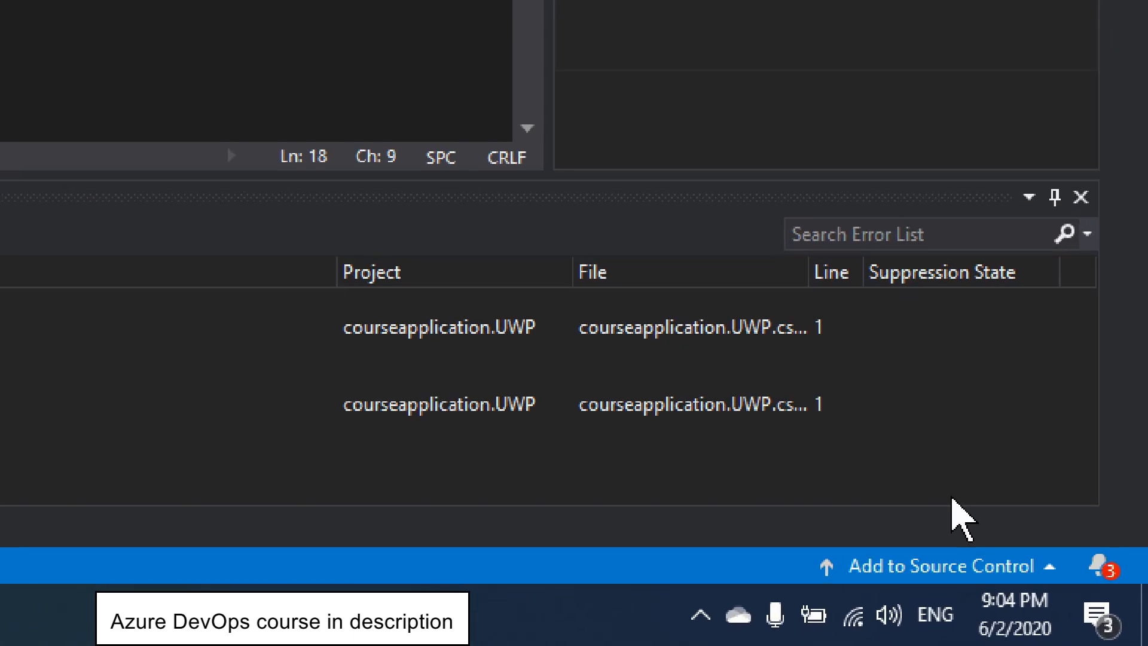
{"action": "left_click", "coordinate": [1065, 617]}
{"action": "left_click", "coordinate": [934, 478]}
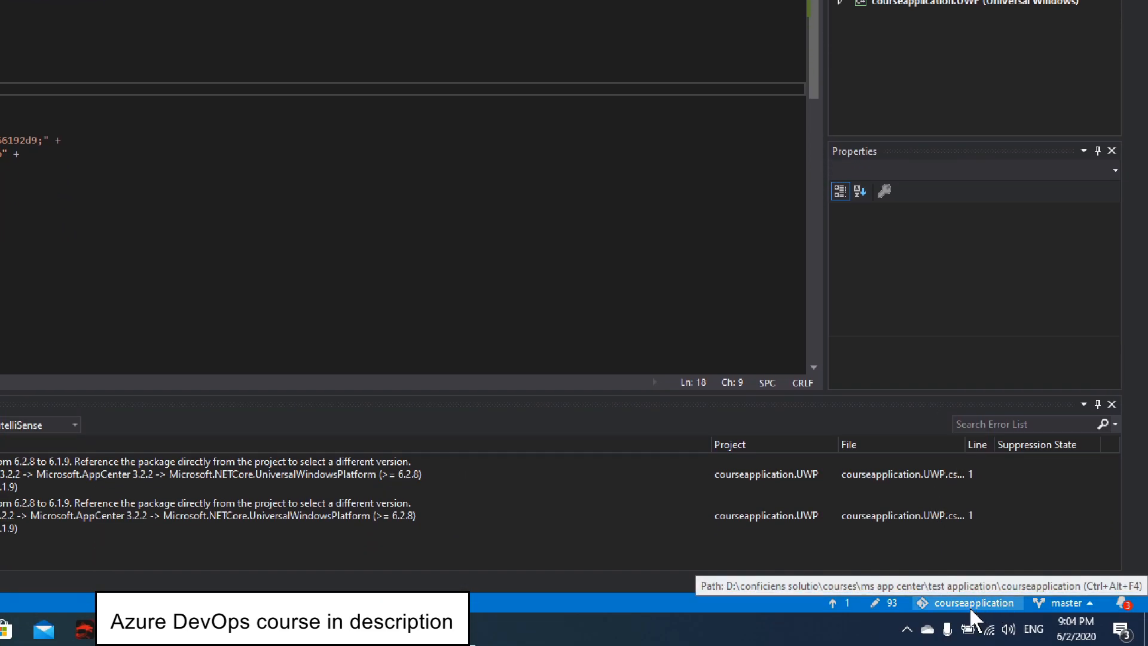
Publish the courseapplication repository to Azure DevOps under the personal visualstudio.com organization.
{"action": "left_click", "coordinate": [860, 604]}
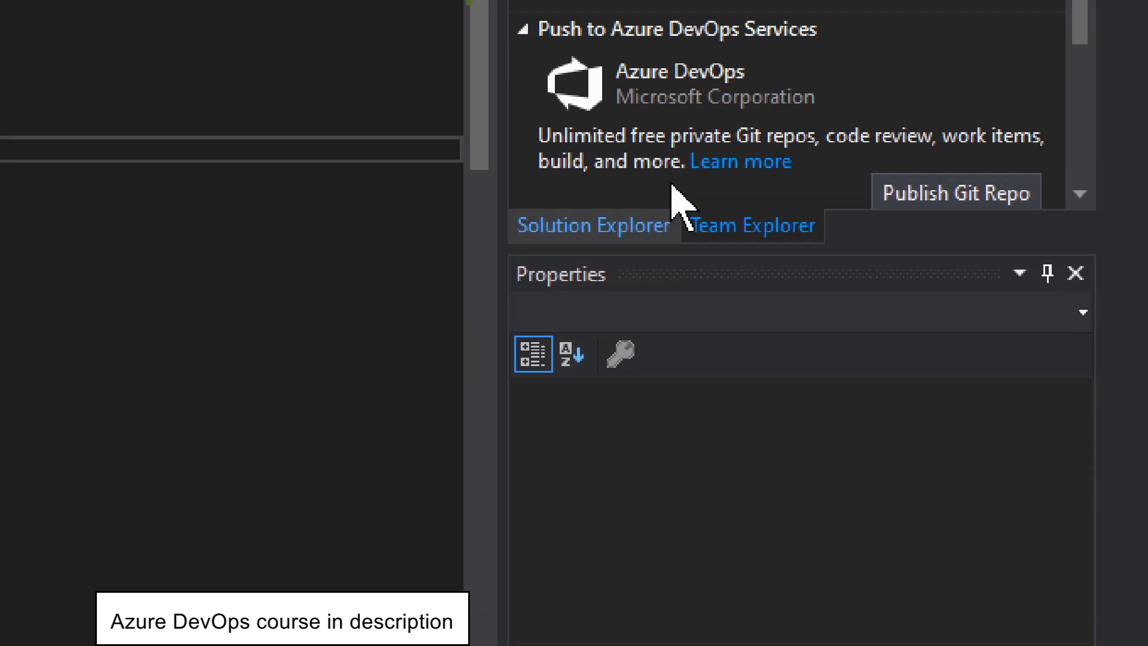
{"action": "scroll", "coordinate": [688, 111], "scroll_direction": "down", "scroll_amount": 2}
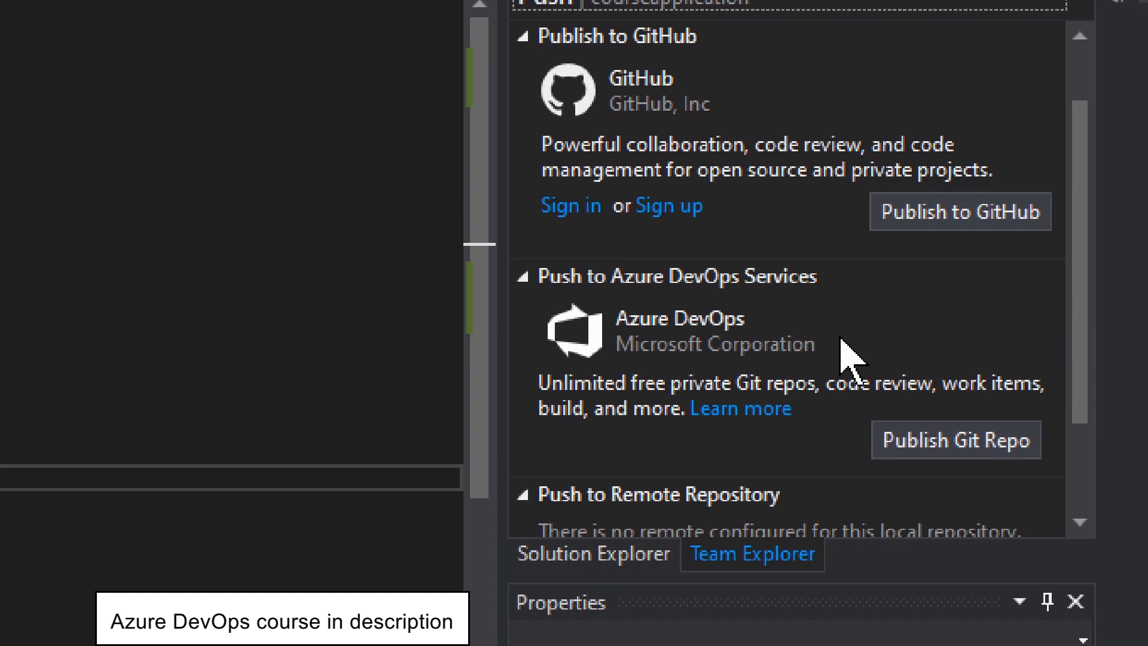
{"action": "left_click", "coordinate": [886, 443]}
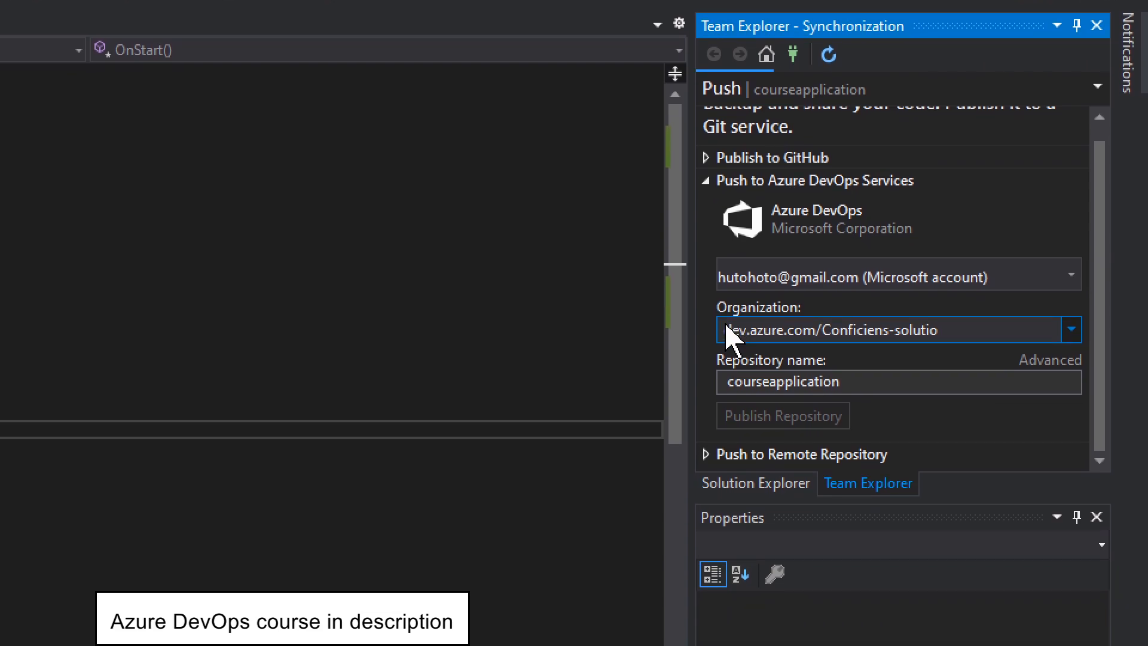
{"action": "left_click", "coordinate": [799, 333]}
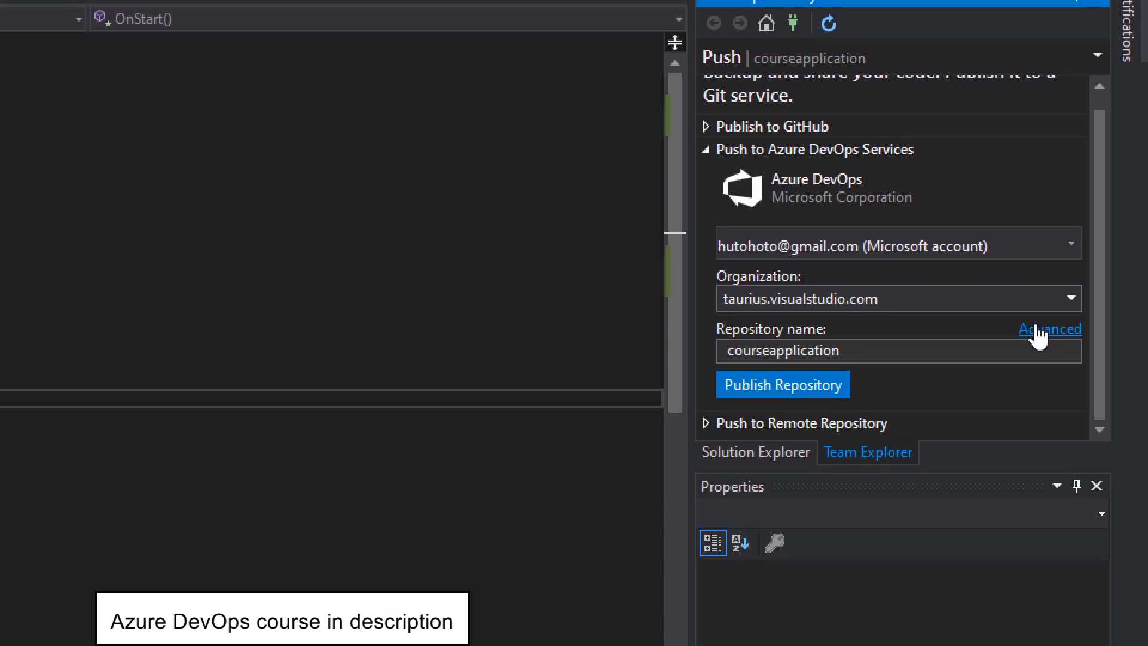
{"action": "left_click", "coordinate": [1038, 331]}
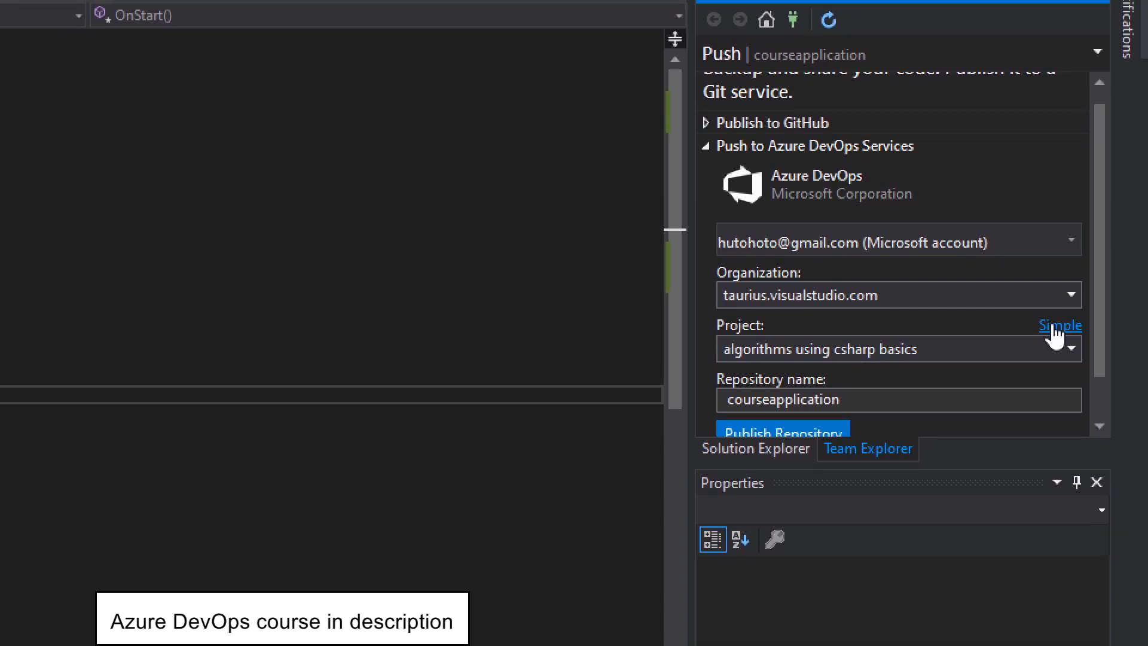
{"action": "left_click", "coordinate": [1054, 327]}
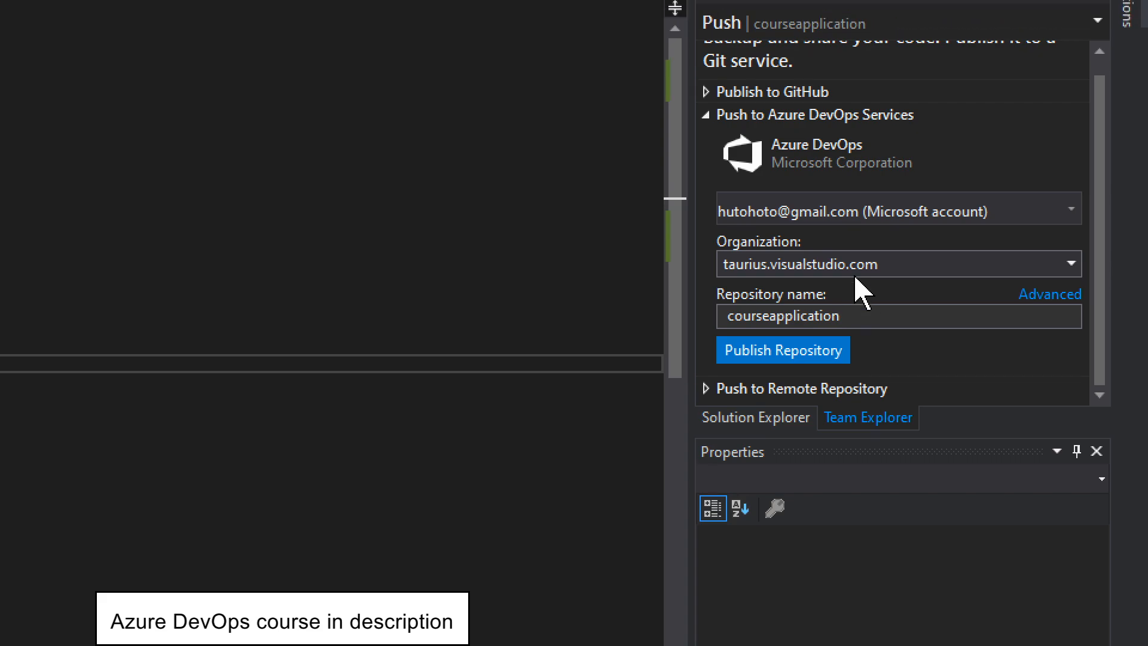
{"action": "left_click", "coordinate": [799, 431]}
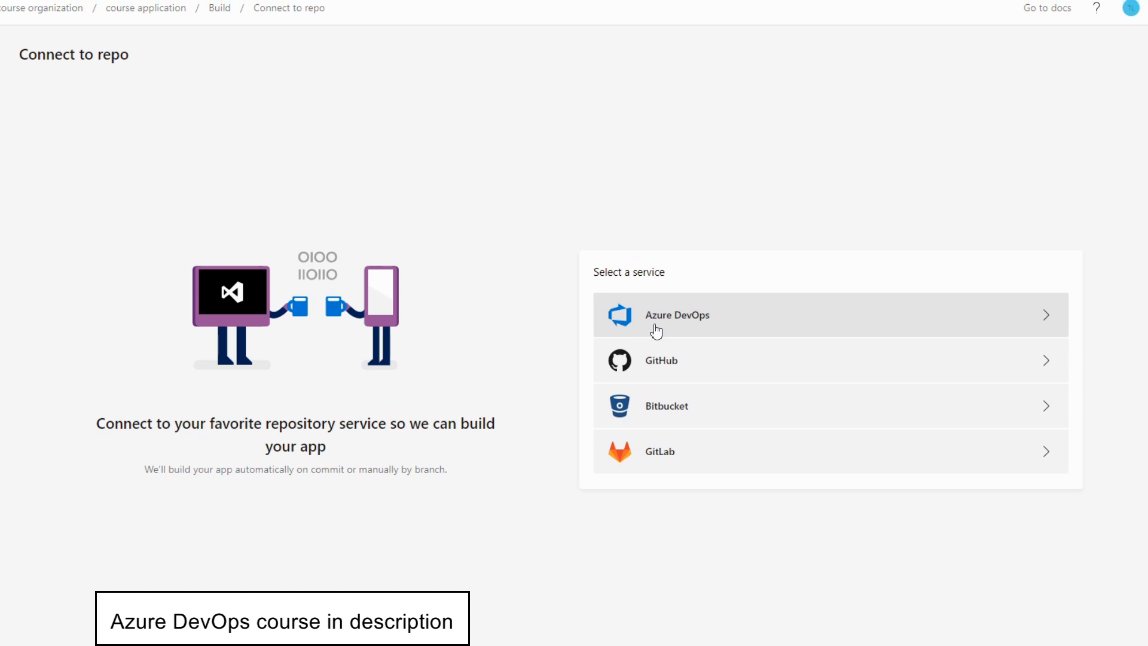
In App Center, connect the app's build to the courseapplication repository of the courseapplication project in Azure DevOps.
{"action": "left_click", "coordinate": [656, 330]}
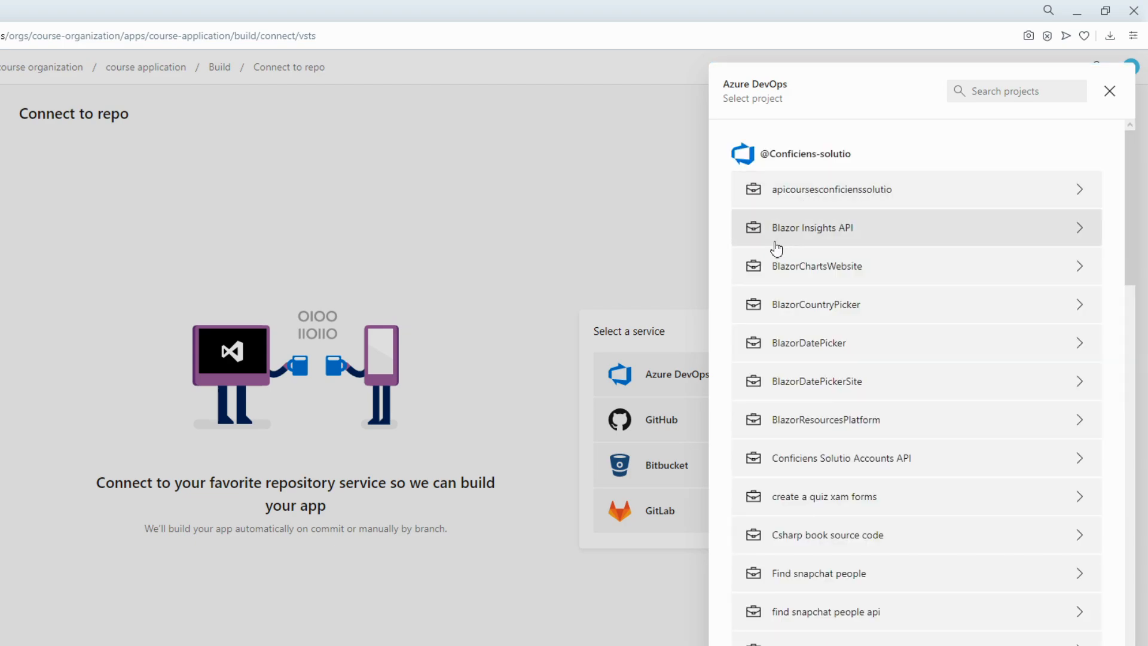
{"action": "scroll", "coordinate": [774, 255], "scroll_direction": "down", "scroll_amount": 10}
{"action": "scroll", "coordinate": [820, 317], "scroll_direction": "down", "scroll_amount": 5}
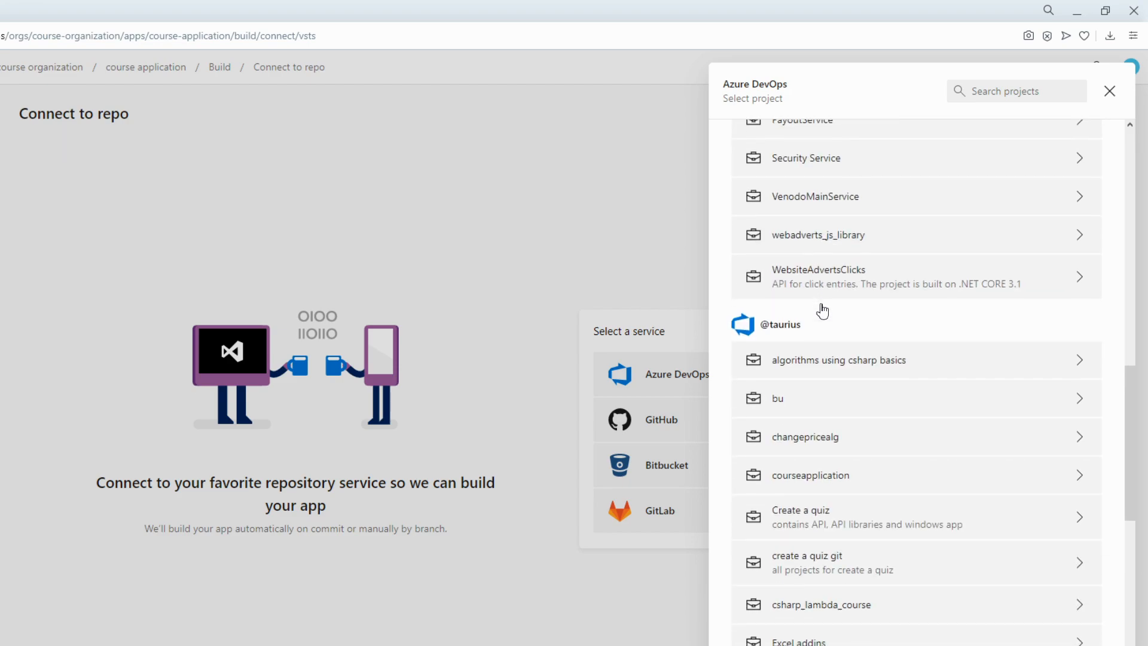
{"action": "scroll", "coordinate": [822, 347], "scroll_direction": "down", "scroll_amount": 4}
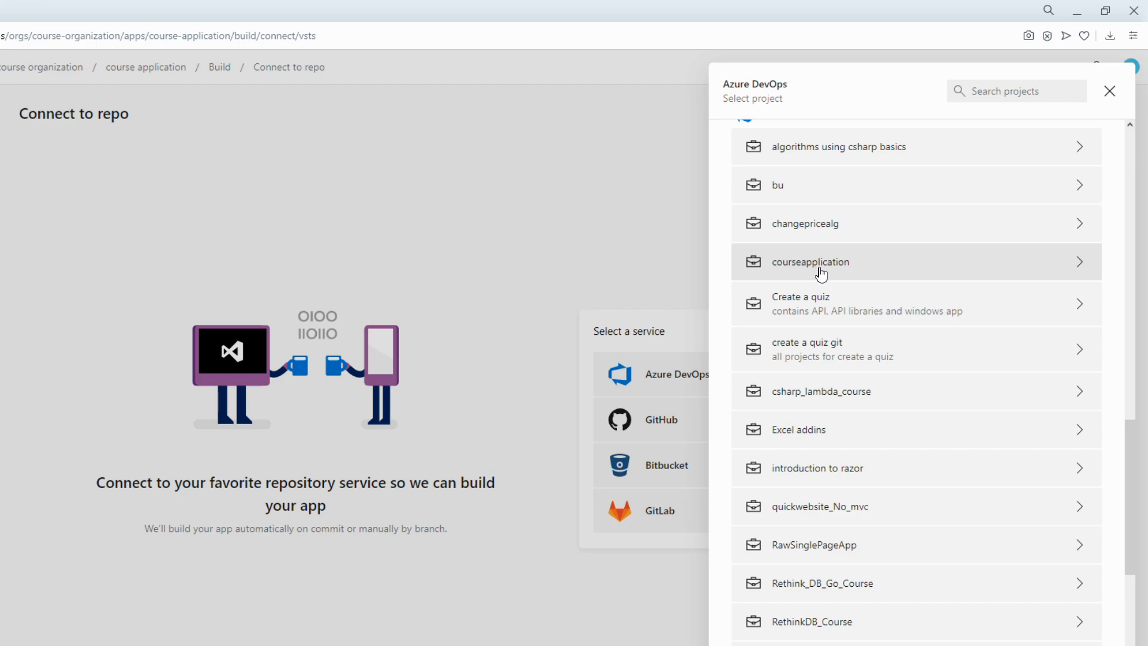
{"action": "left_click", "coordinate": [843, 270]}
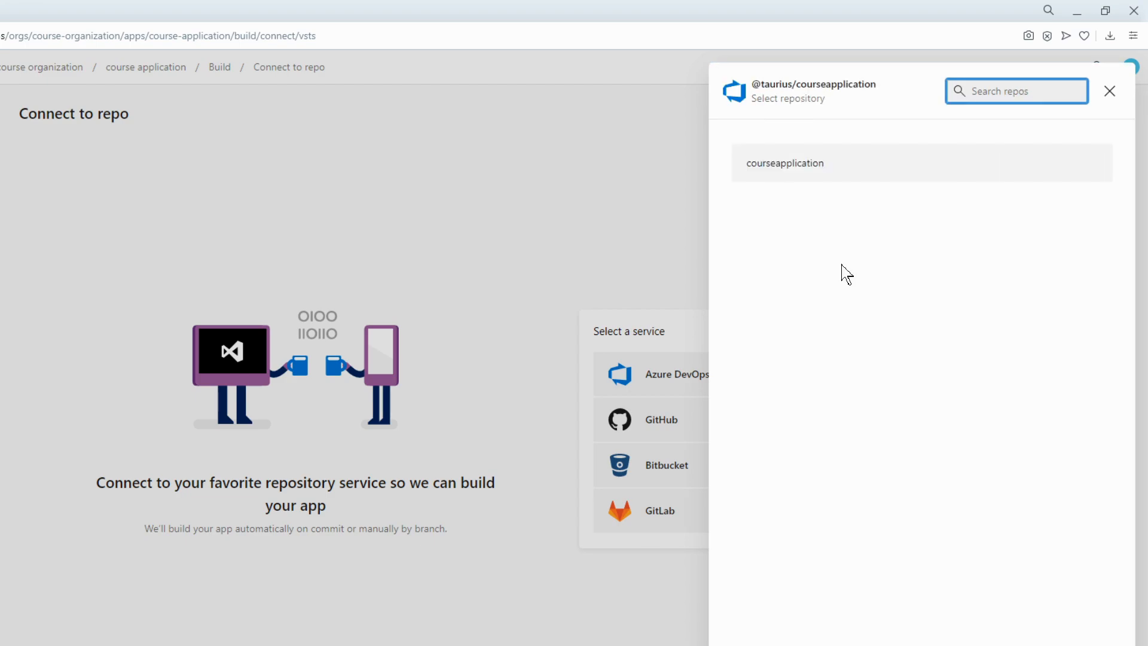
{"action": "left_click", "coordinate": [804, 173]}
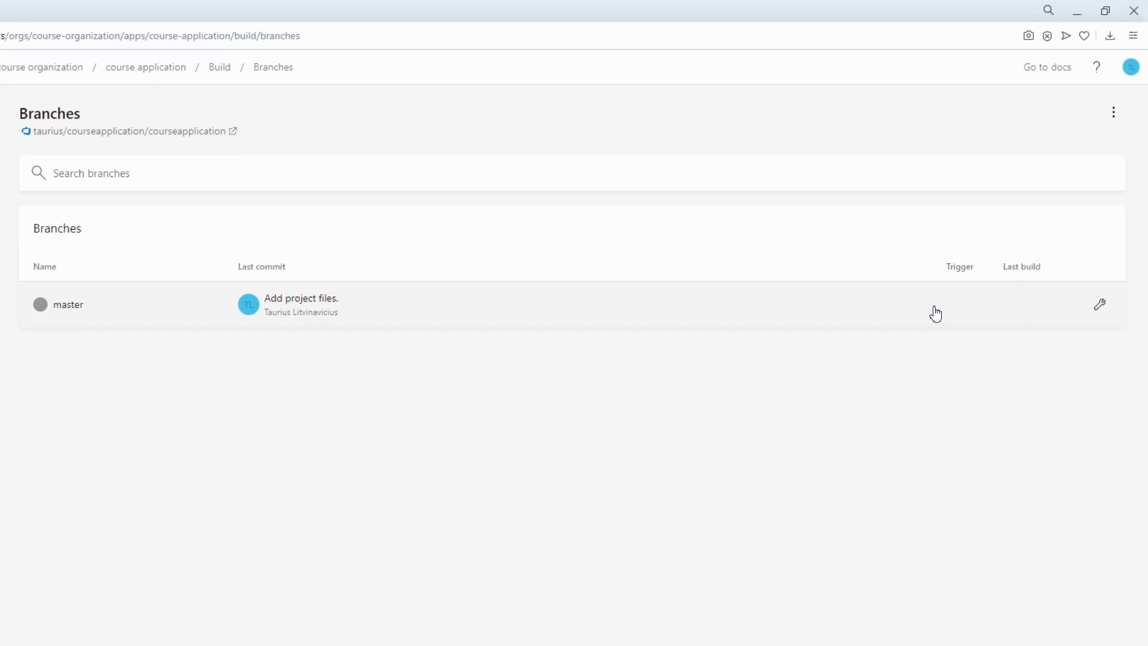
Open the master branch's build configuration and keep the Debug configuration with SDK version Xamarin.Android 10.2.
{"action": "left_click", "coordinate": [1100, 306]}
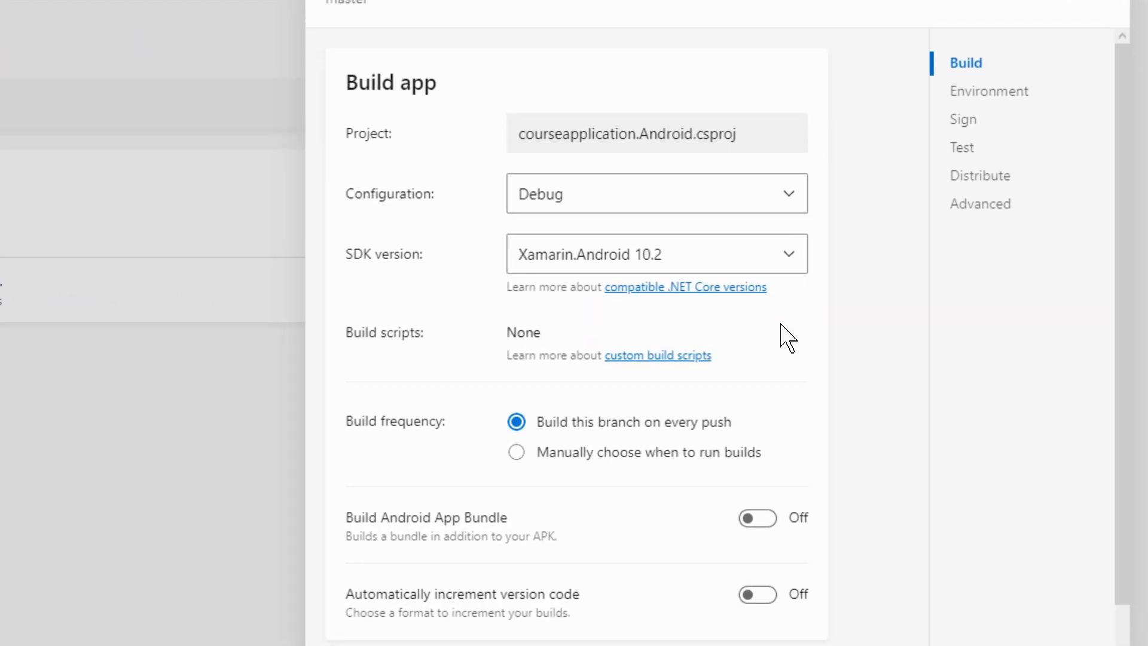
{"action": "left_click", "coordinate": [587, 200]}
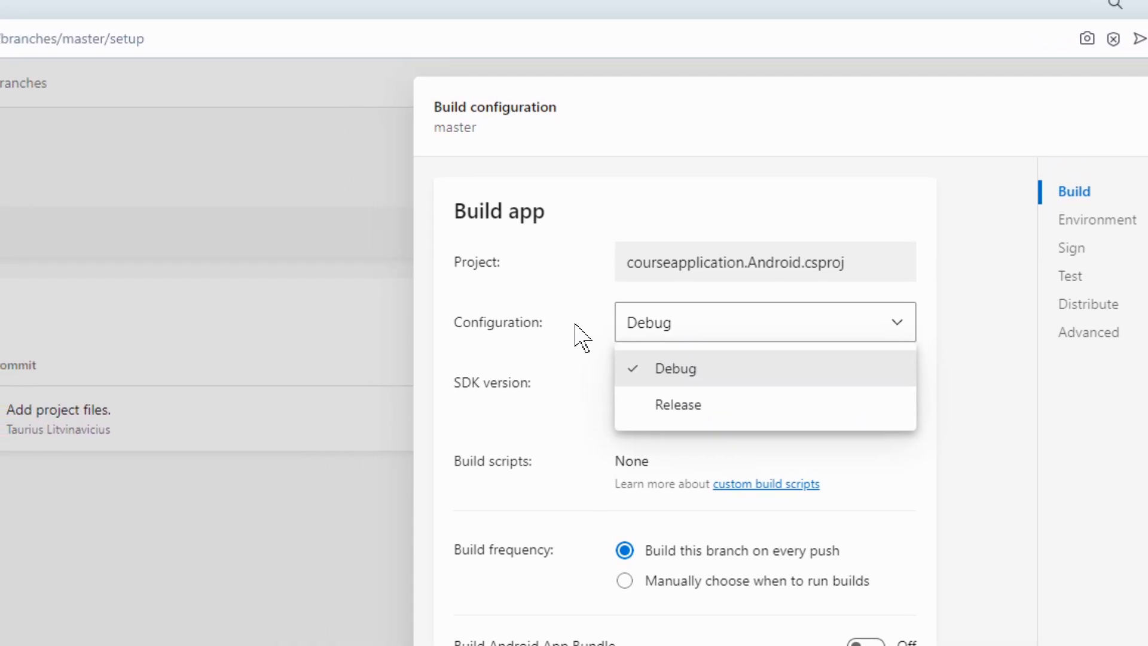
{"action": "left_click", "coordinate": [581, 338]}
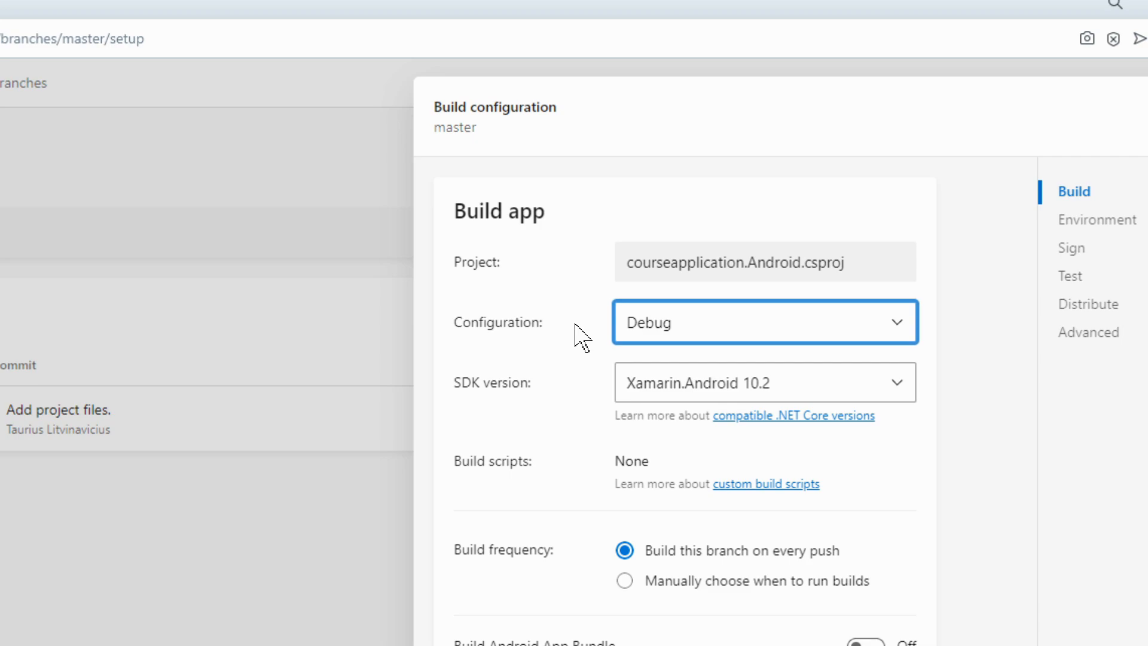
{"action": "left_click", "coordinate": [645, 392]}
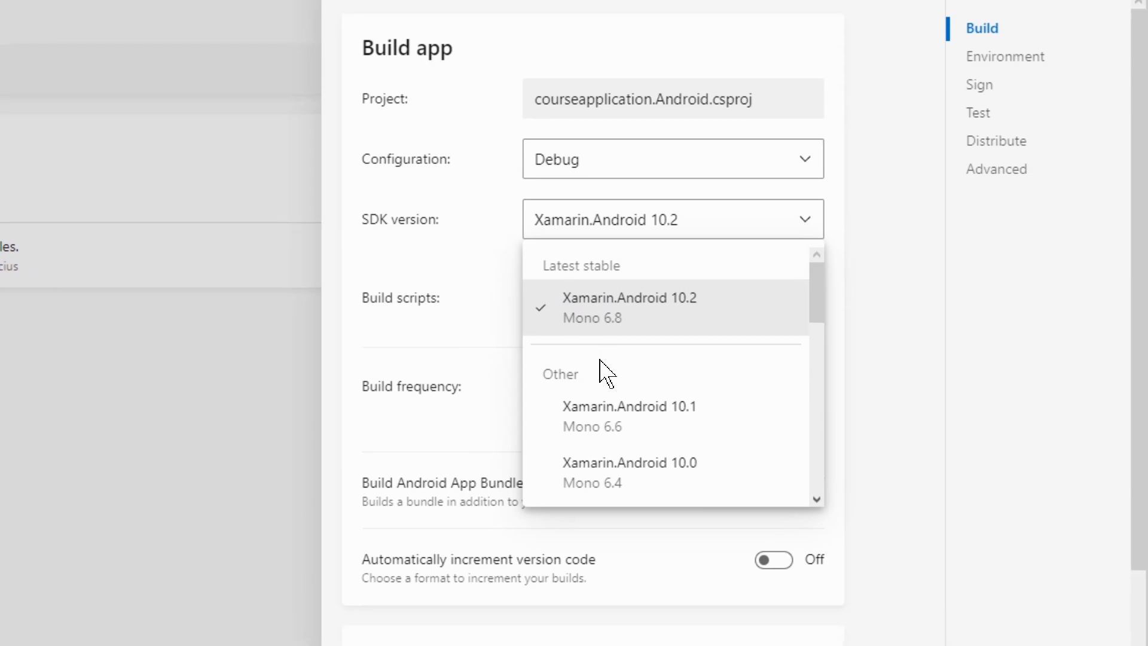
{"action": "scroll", "coordinate": [585, 345], "scroll_direction": "down", "scroll_amount": 3}
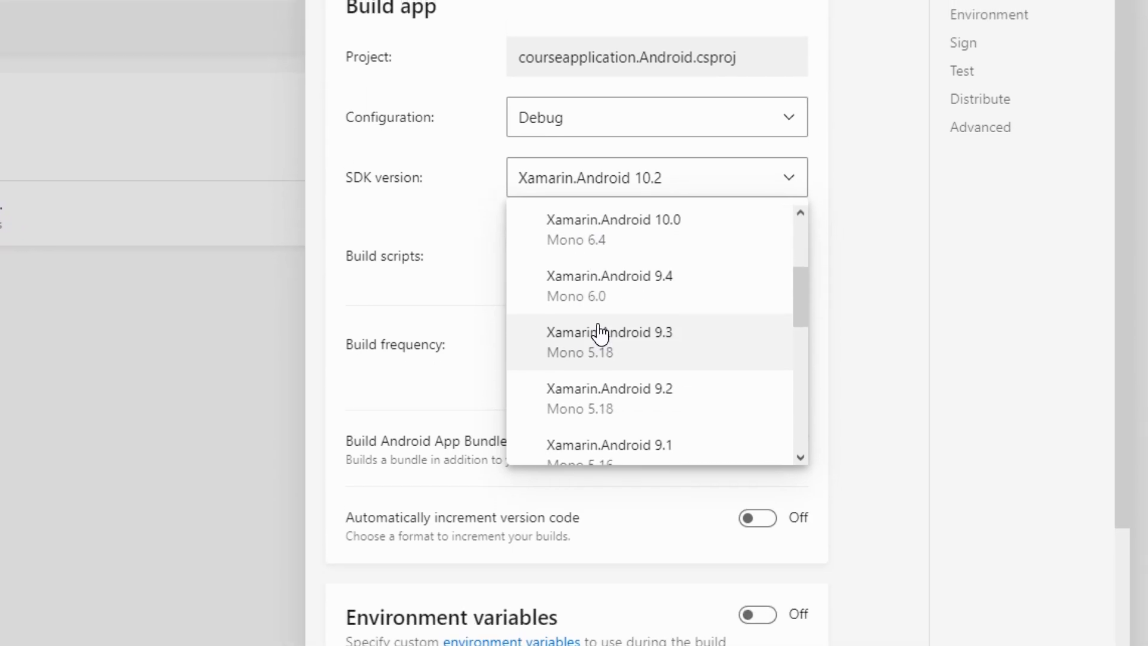
{"action": "scroll", "coordinate": [598, 311], "scroll_direction": "up", "scroll_amount": 3}
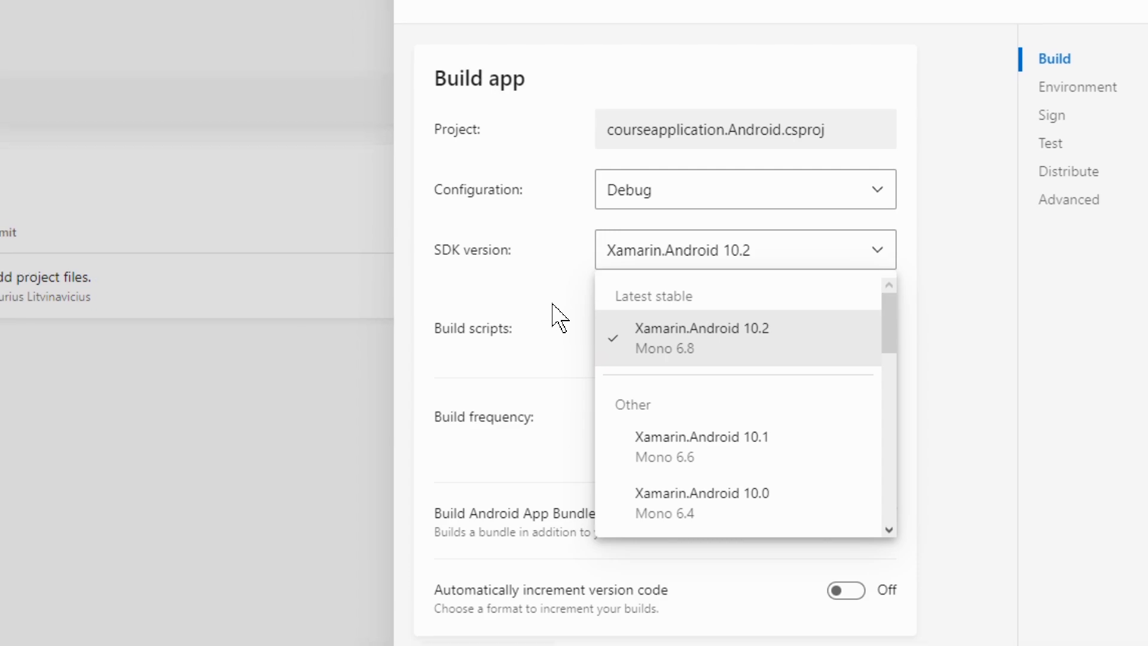
{"action": "left_click", "coordinate": [559, 316]}
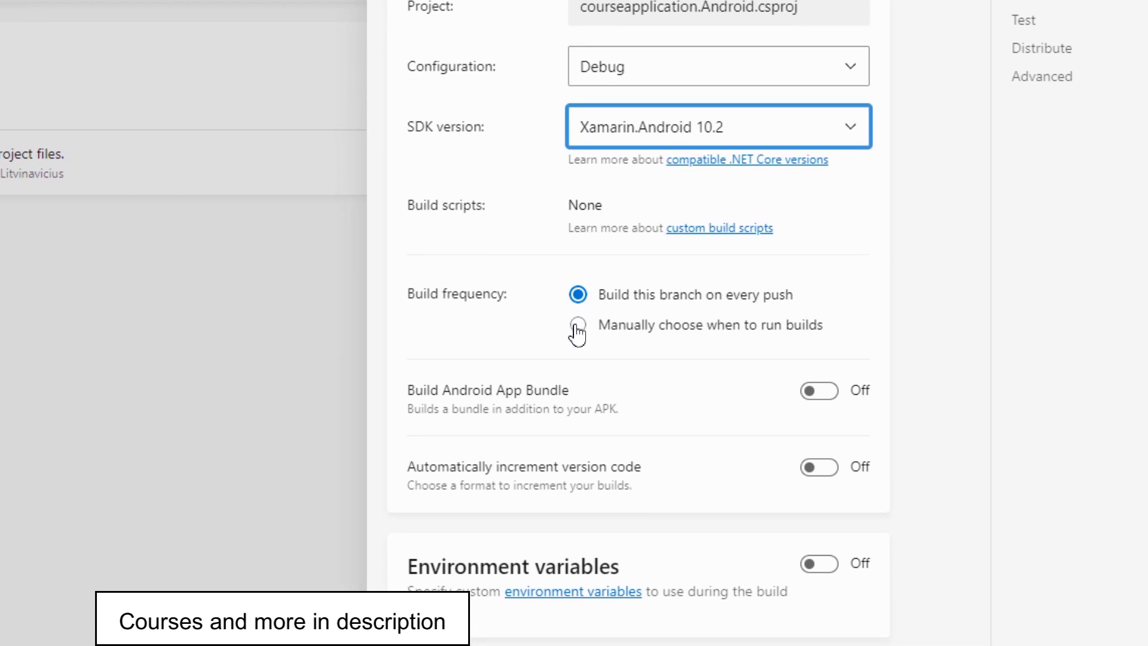
Set builds to run manually and enable automatic version code increments using the Build ID format.
{"action": "left_click", "coordinate": [578, 326]}
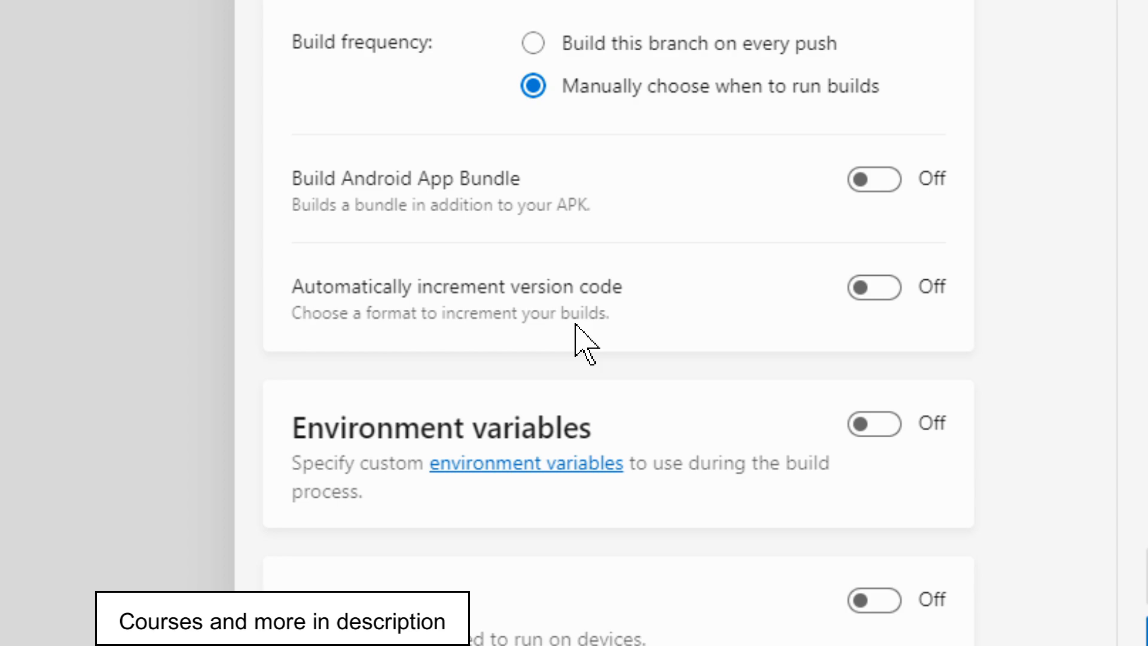
{"action": "left_click", "coordinate": [874, 287]}
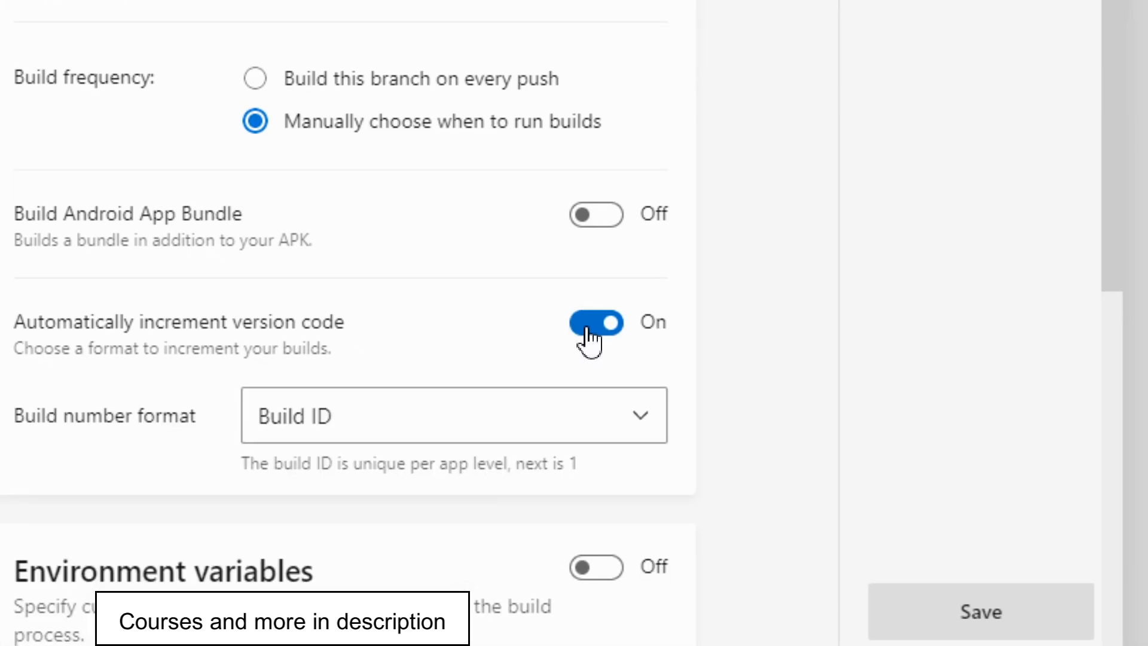
{"action": "left_click", "coordinate": [293, 419]}
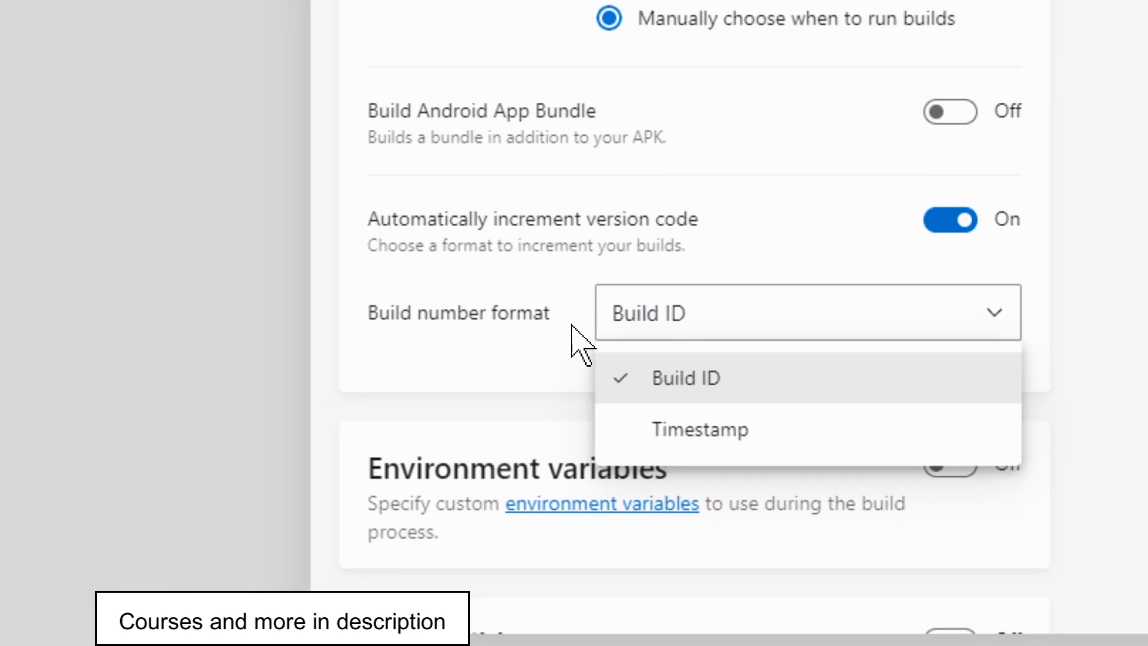
{"action": "left_click", "coordinate": [496, 329]}
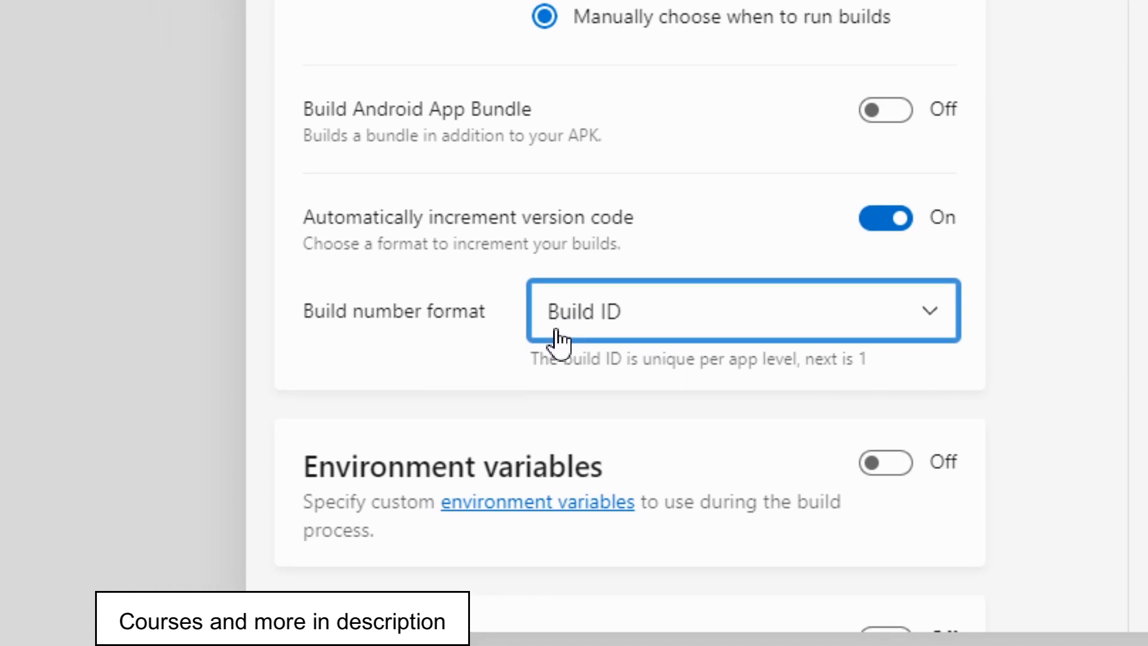
{"action": "left_click", "coordinate": [625, 334]}
{"action": "left_click", "coordinate": [507, 302]}
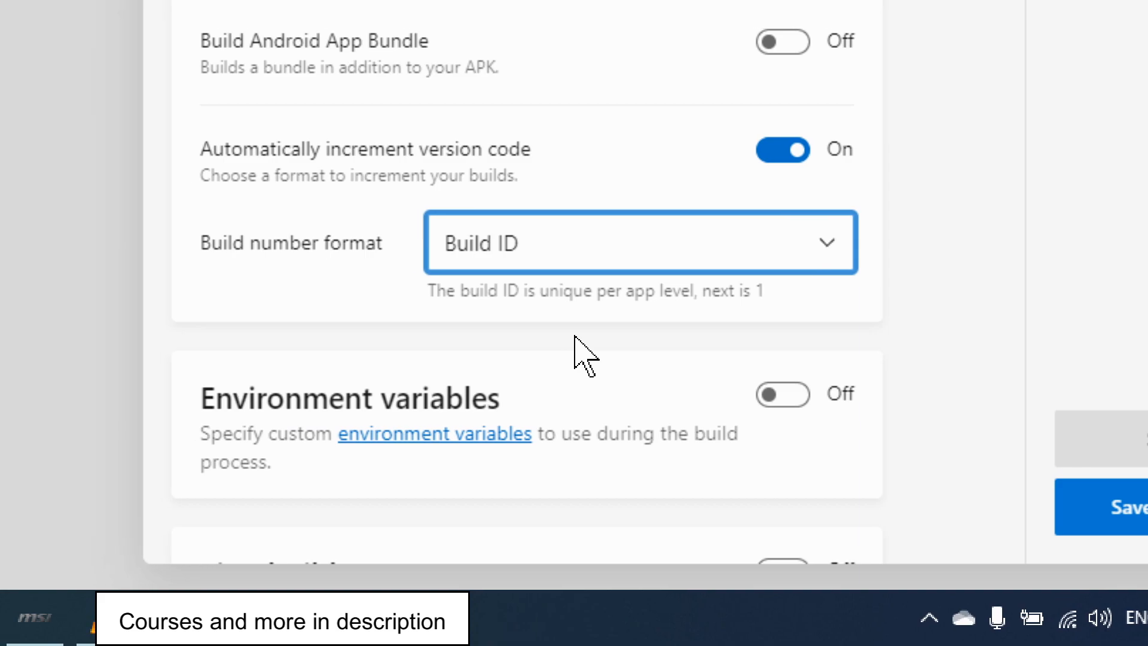
Enable build signing to review the keystore, device test, distribution and advanced options, and turn signing off again.
{"action": "scroll", "coordinate": [574, 336], "scroll_direction": "down", "scroll_amount": 3}
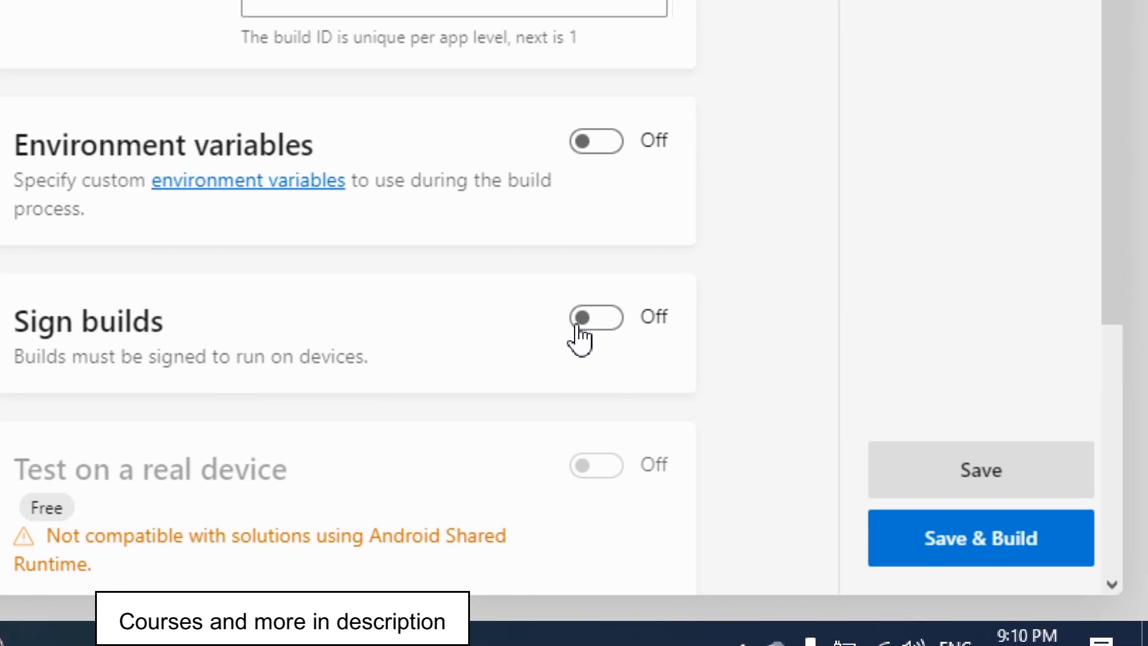
{"action": "left_click", "coordinate": [578, 326]}
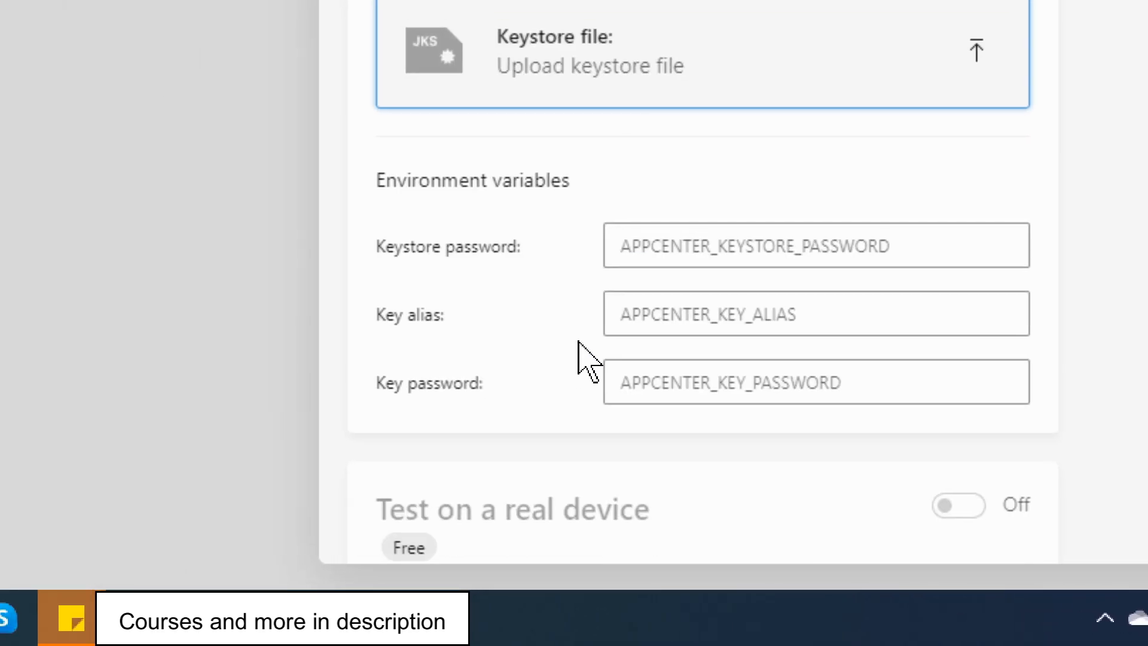
{"action": "scroll", "coordinate": [577, 358], "scroll_direction": "down", "scroll_amount": 3}
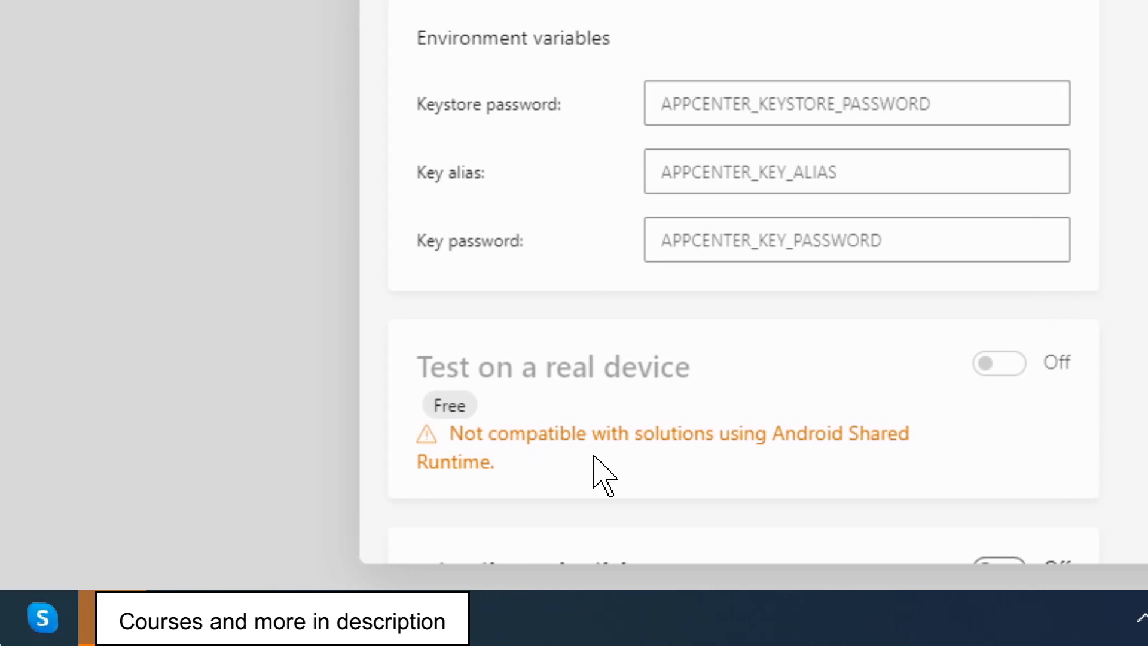
{"action": "scroll", "coordinate": [580, 367], "scroll_direction": "down", "scroll_amount": 5}
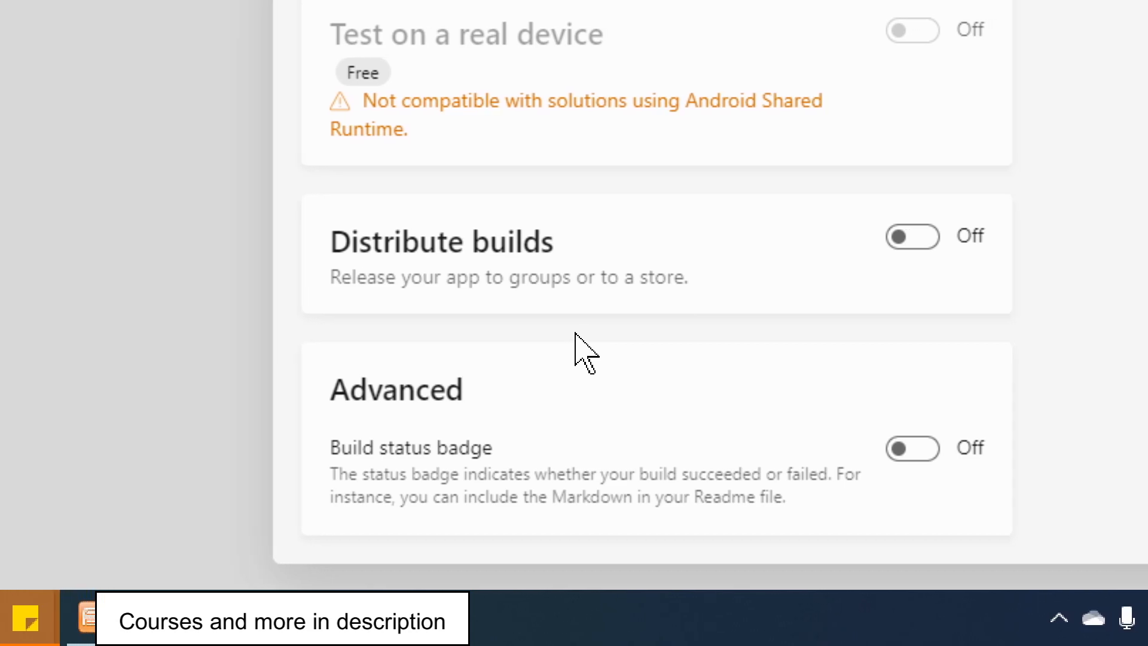
{"action": "scroll", "coordinate": [575, 334], "scroll_direction": "up", "scroll_amount": 8}
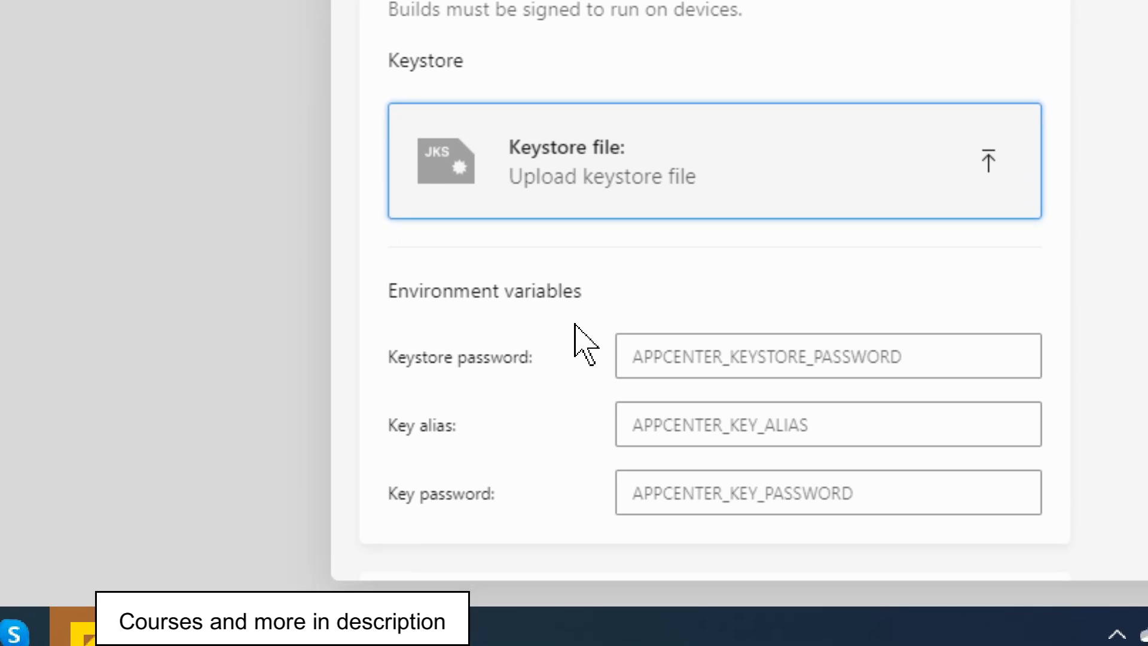
{"action": "scroll", "coordinate": [682, 366], "scroll_direction": "down", "scroll_amount": 3}
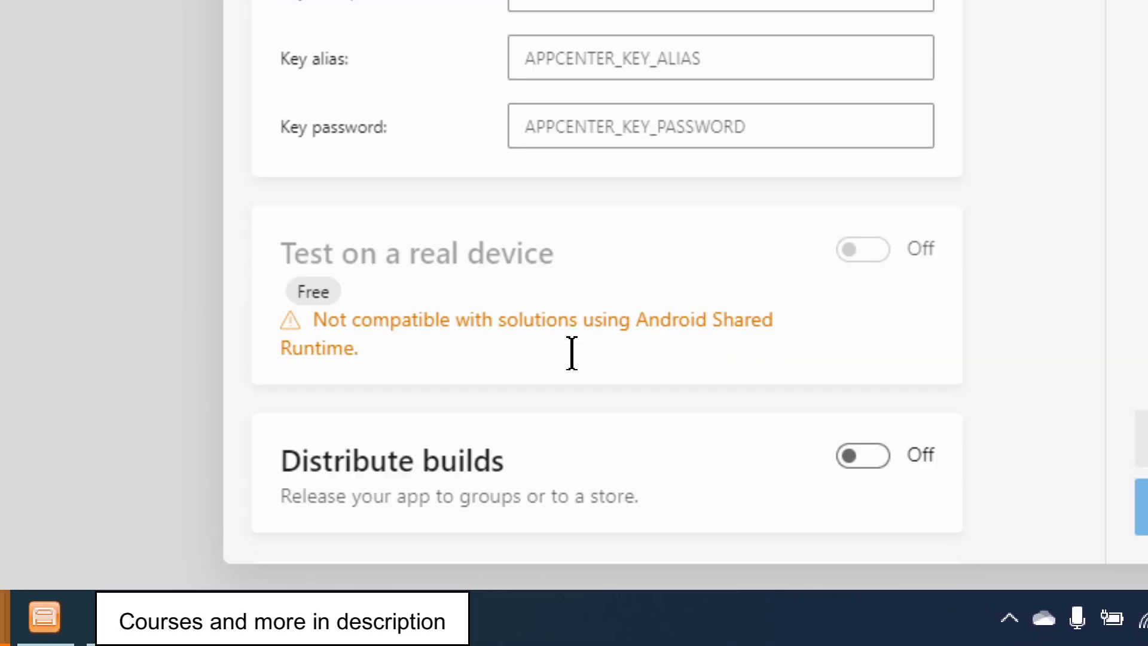
{"action": "scroll", "coordinate": [572, 354], "scroll_direction": "down", "scroll_amount": 1}
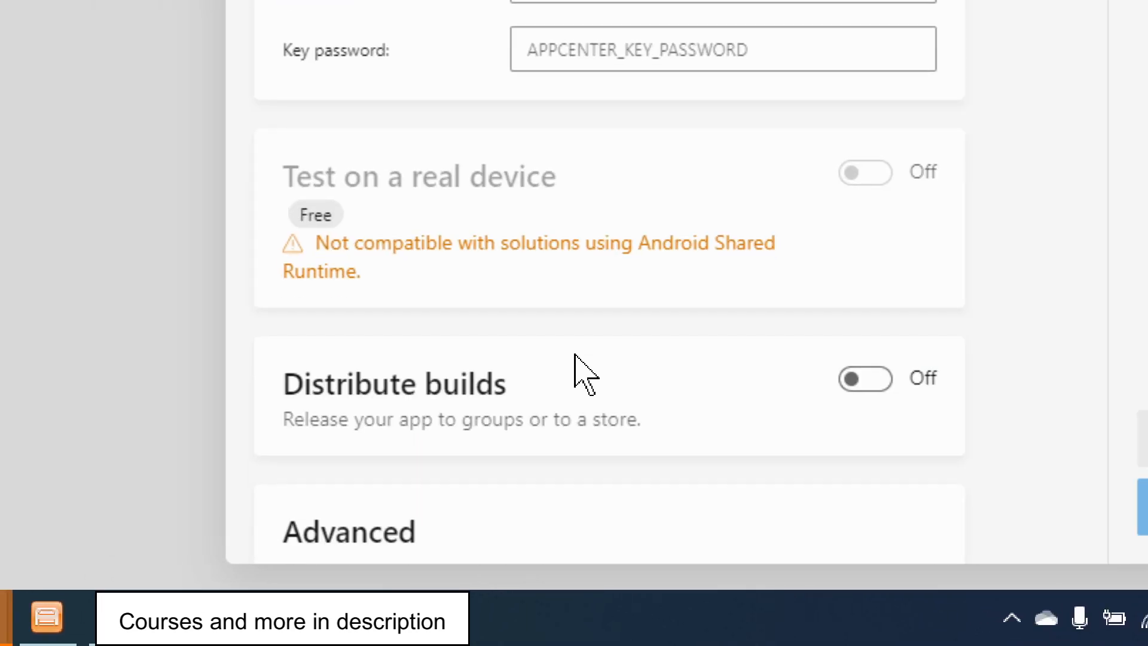
{"action": "scroll", "coordinate": [574, 354], "scroll_direction": "down", "scroll_amount": 2}
{"action": "scroll", "coordinate": [574, 356], "scroll_direction": "up", "scroll_amount": 4}
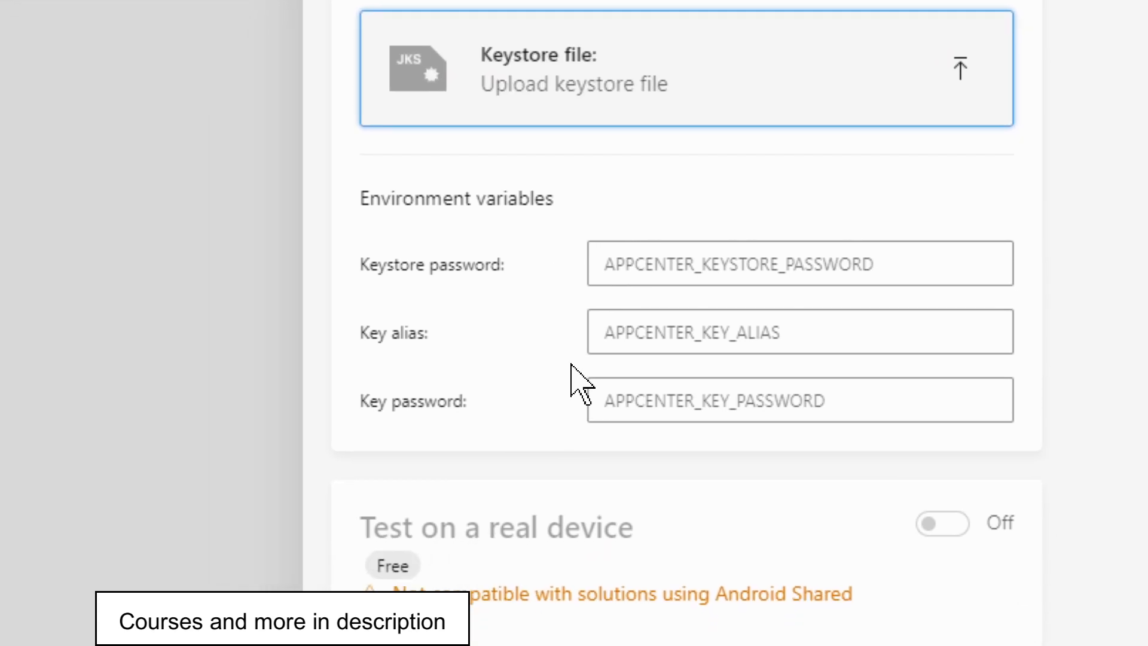
{"action": "scroll", "coordinate": [574, 340], "scroll_direction": "down", "scroll_amount": 5}
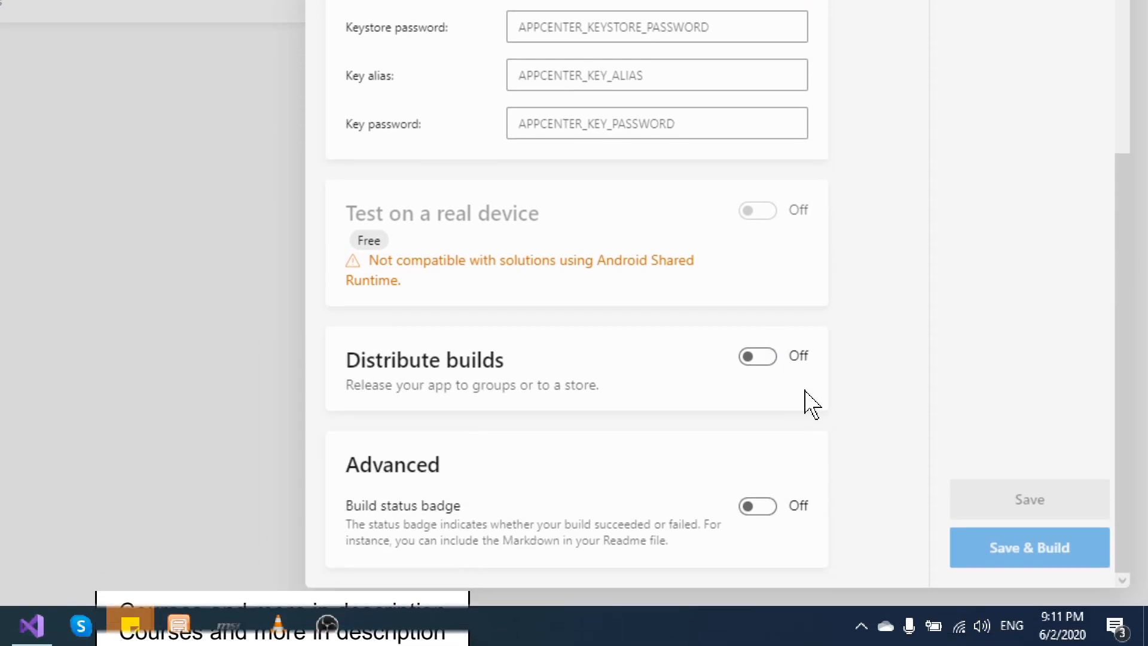
{"action": "scroll", "coordinate": [804, 329], "scroll_direction": "up", "scroll_amount": 5}
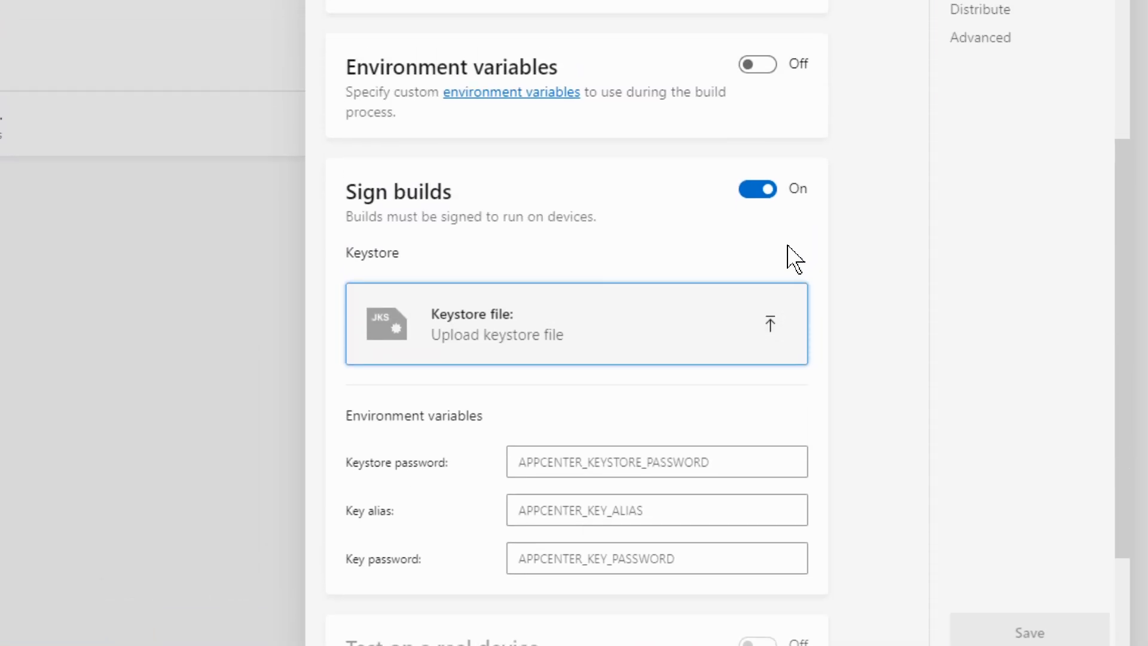
{"action": "left_click", "coordinate": [766, 303]}
Save the build configuration and start a build of the master branch.
{"action": "scroll", "coordinate": [902, 397], "scroll_direction": "down", "scroll_amount": 3}
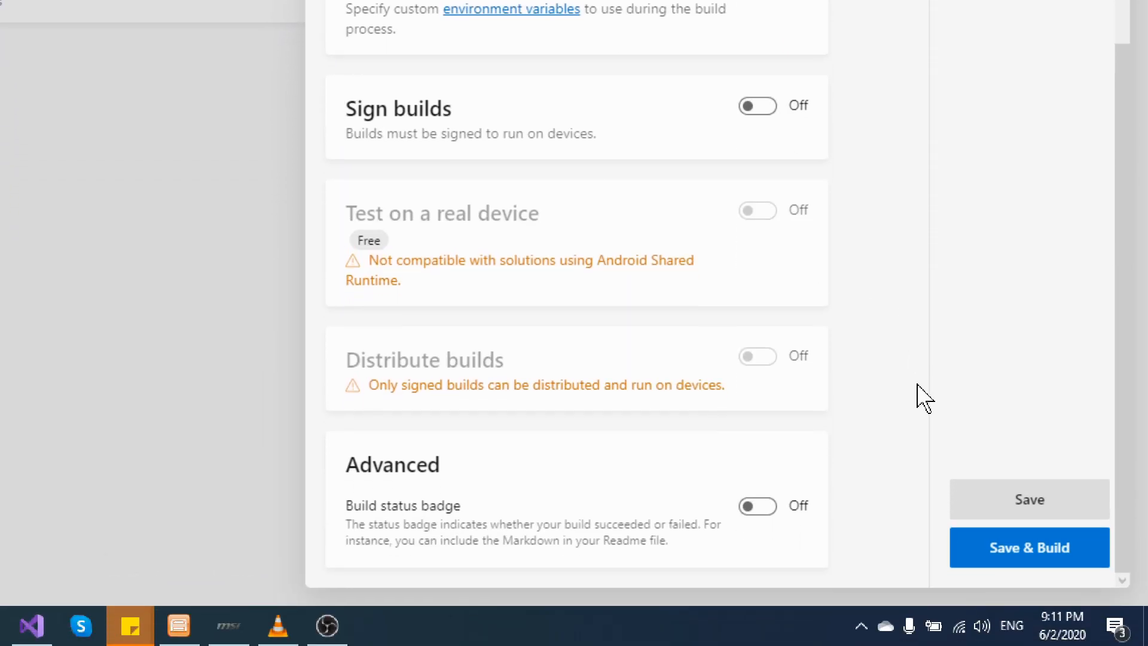
{"action": "left_click", "coordinate": [1022, 558]}
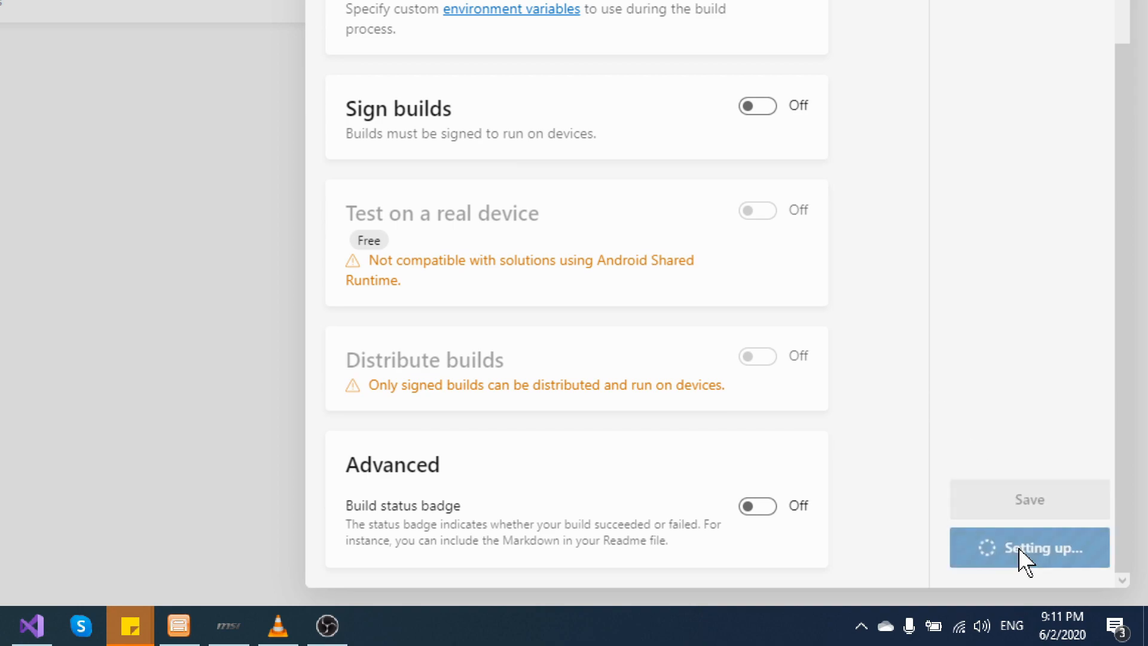
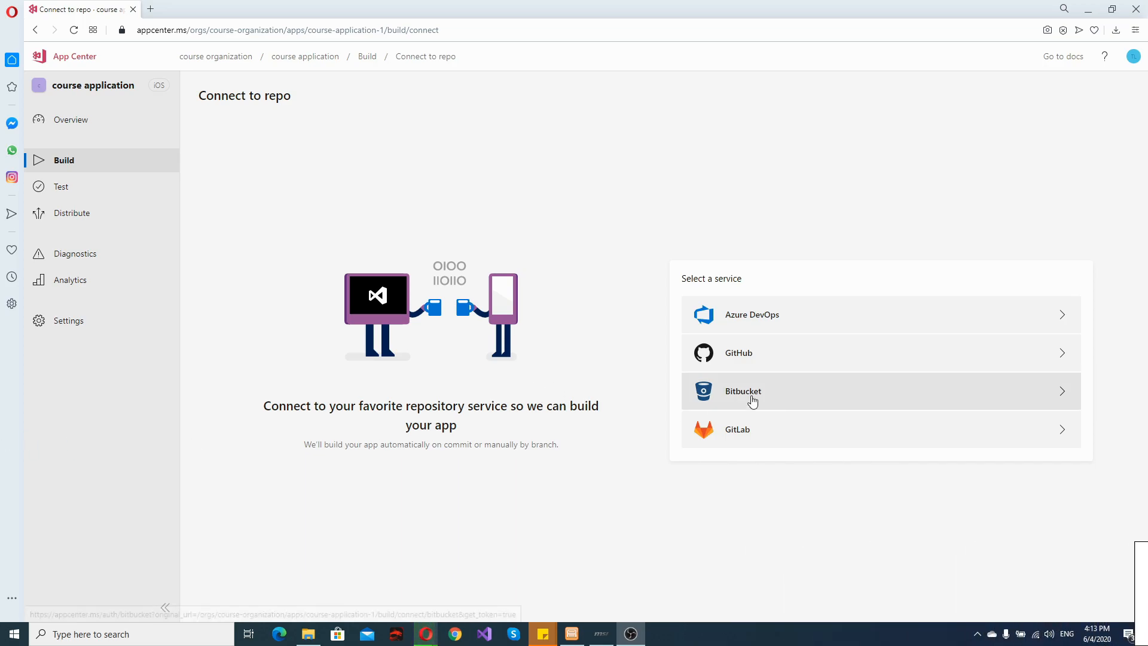
Connect the iOS app to the courseapplication repository in the Azure DevOps project courseapplication.
{"action": "left_click", "coordinate": [770, 318]}
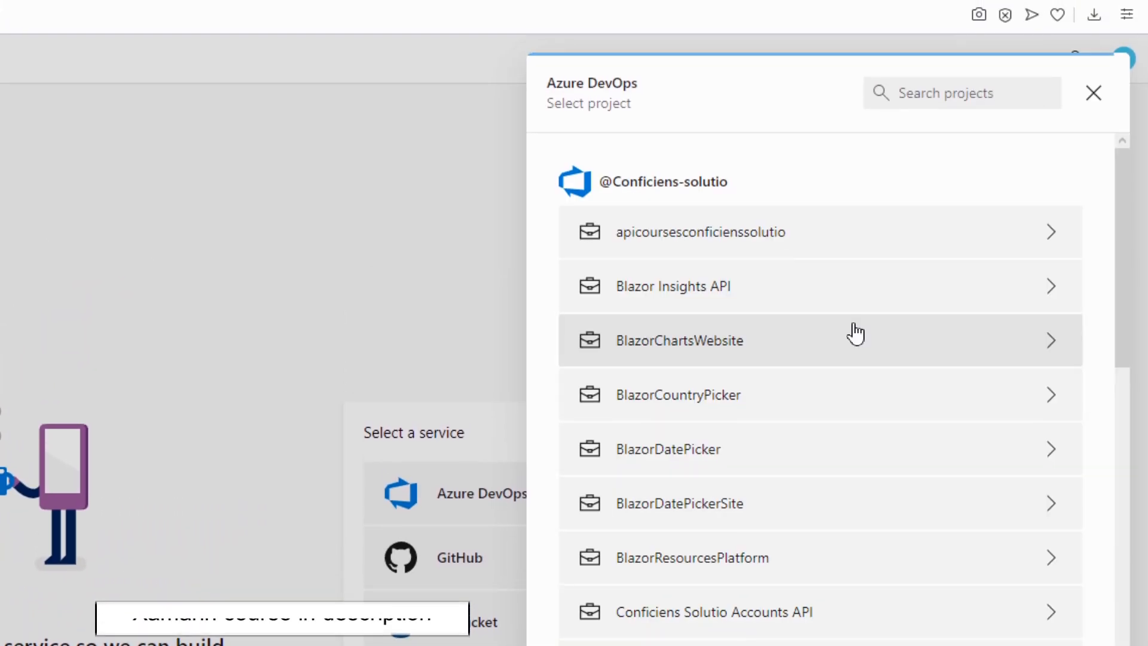
{"action": "scroll", "coordinate": [855, 334], "scroll_direction": "down", "scroll_amount": 15}
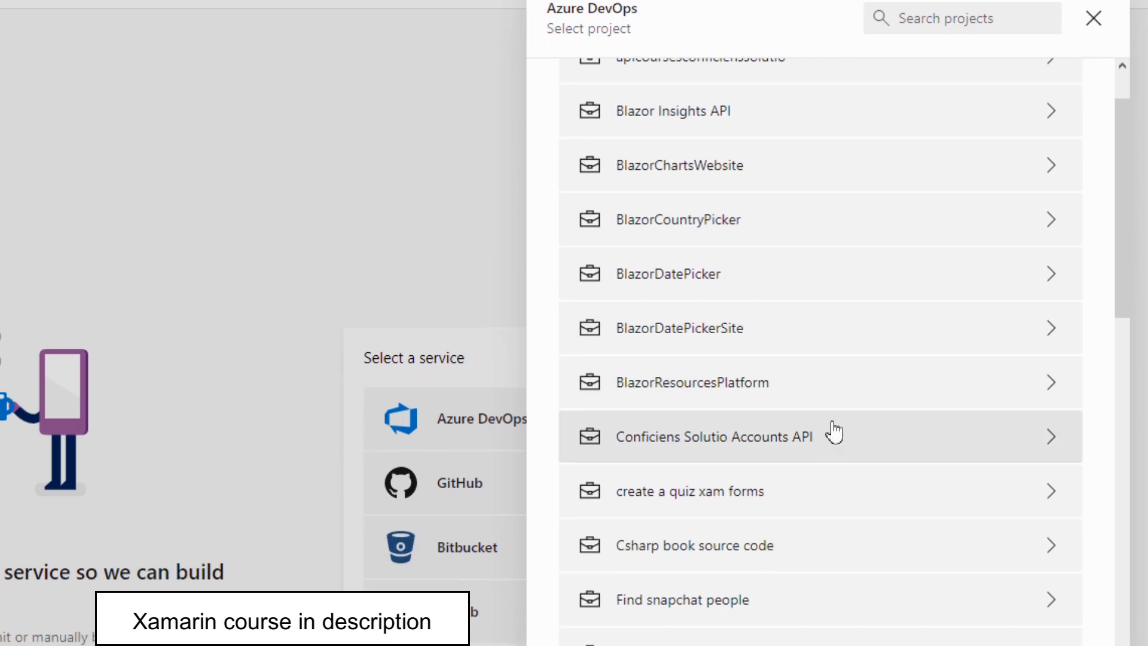
{"action": "scroll", "coordinate": [831, 334], "scroll_direction": "down", "scroll_amount": 5}
{"action": "scroll", "coordinate": [821, 333], "scroll_direction": "up", "scroll_amount": 3}
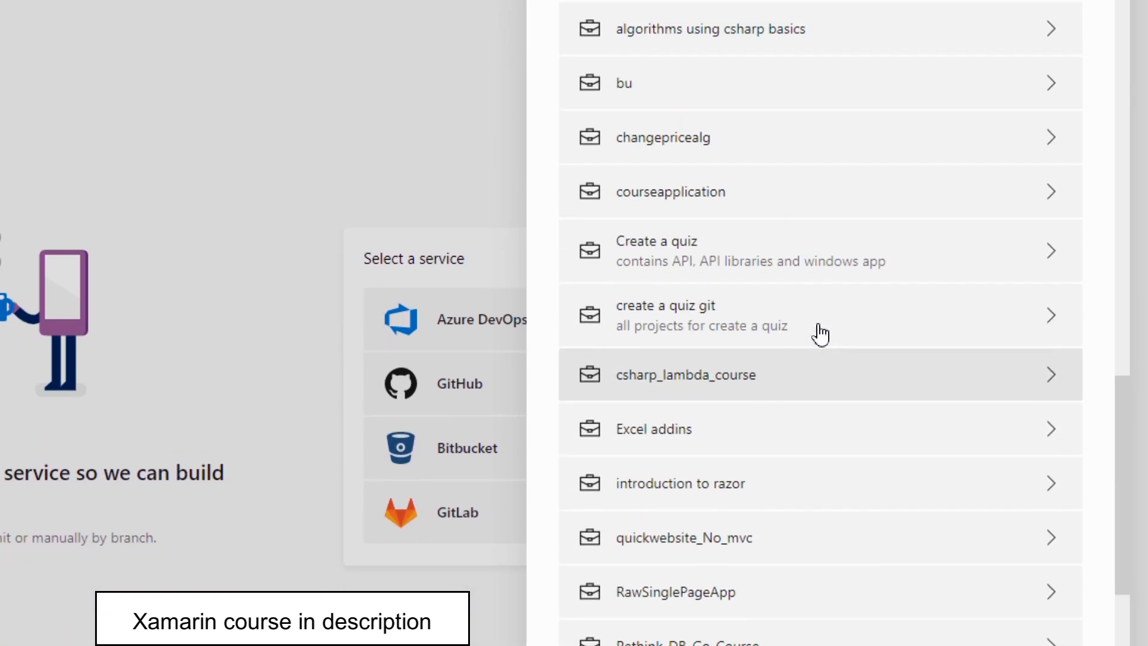
{"action": "left_click", "coordinate": [706, 342]}
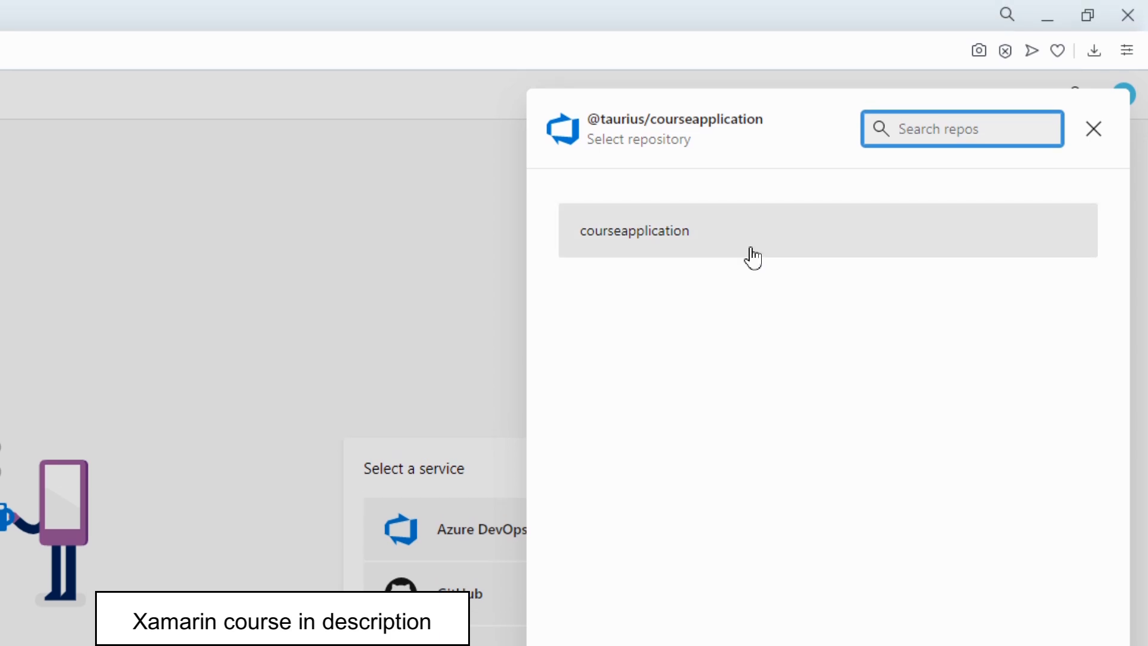
{"action": "left_click", "coordinate": [752, 254]}
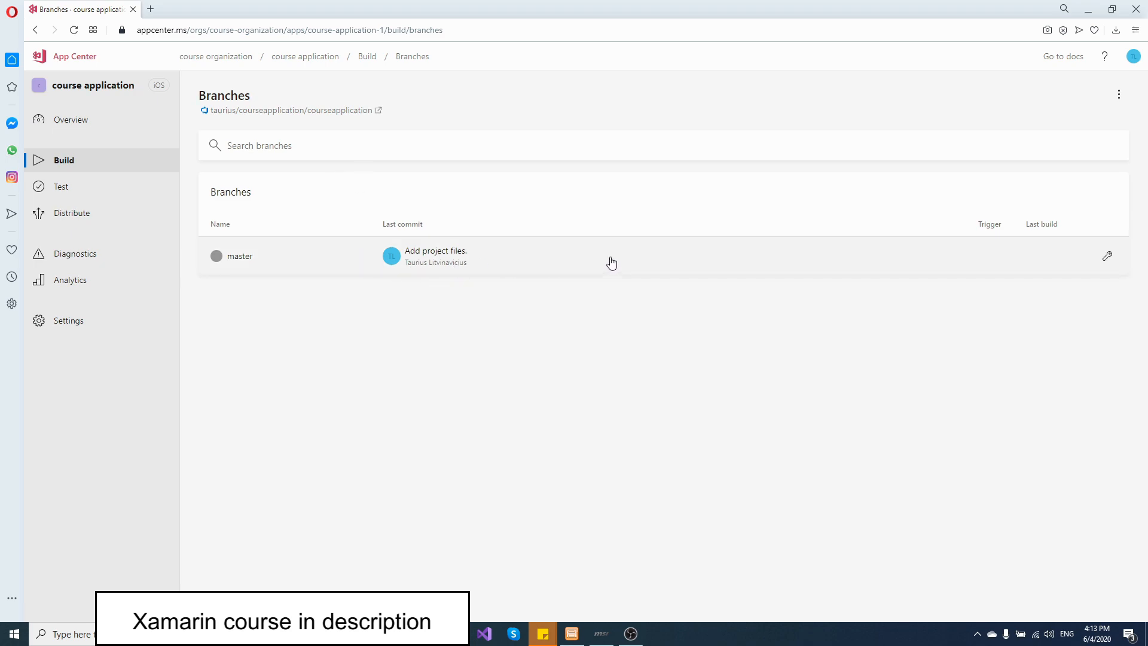
Open the master branch's build configuration, review the available SDK versions and keep Xamarin.iOS 13.18.
{"action": "left_click", "coordinate": [1107, 258]}
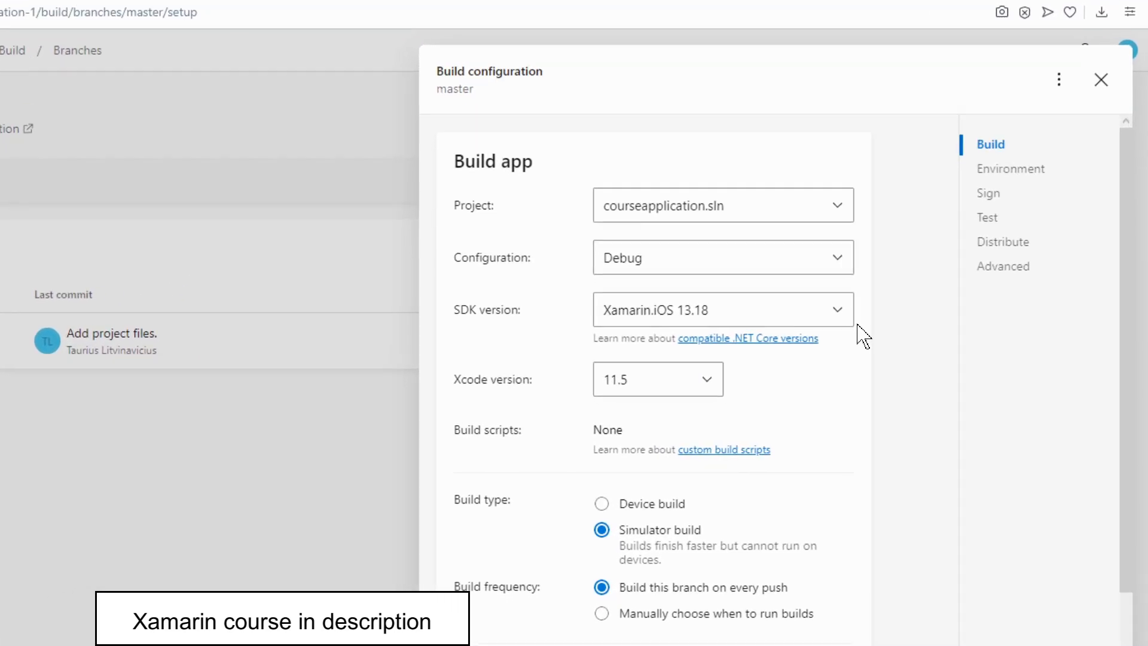
{"action": "left_click", "coordinate": [730, 323]}
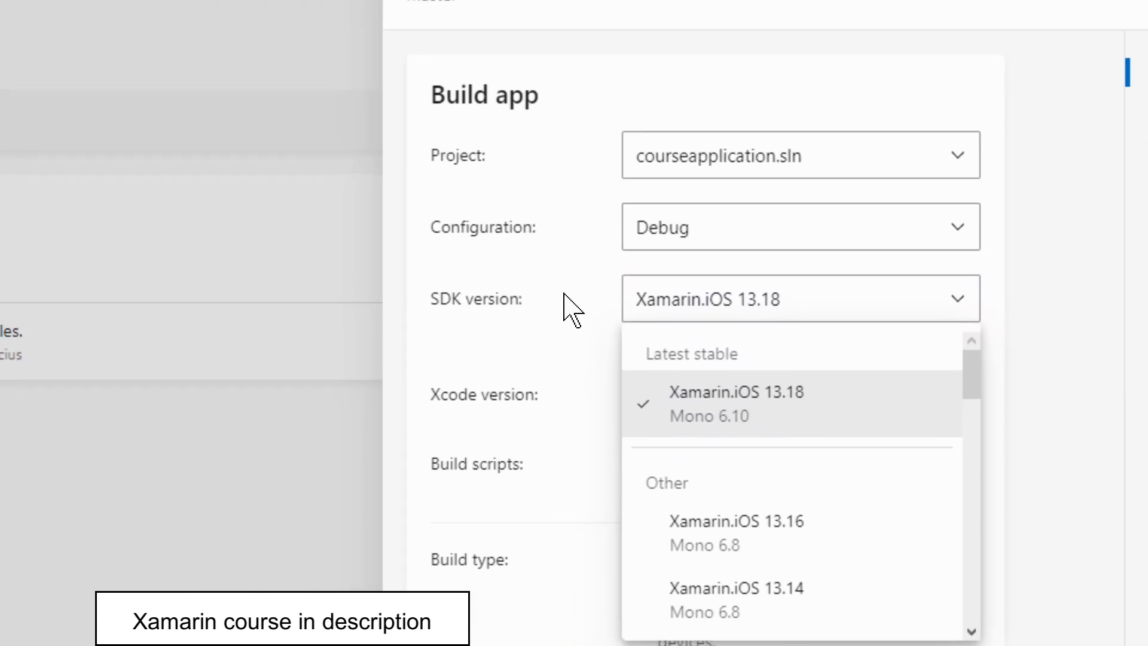
{"action": "left_click", "coordinate": [438, 237]}
{"action": "left_click", "coordinate": [559, 251]}
{"action": "scroll", "coordinate": [632, 440], "scroll_direction": "down", "scroll_amount": 5}
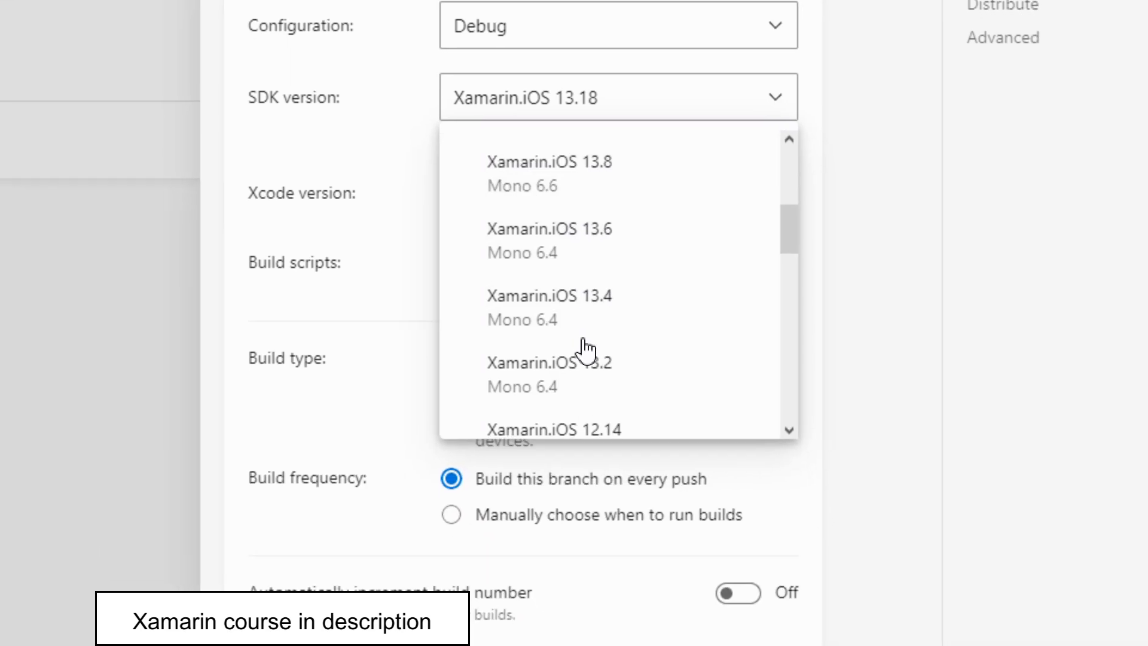
{"action": "left_click", "coordinate": [534, 270]}
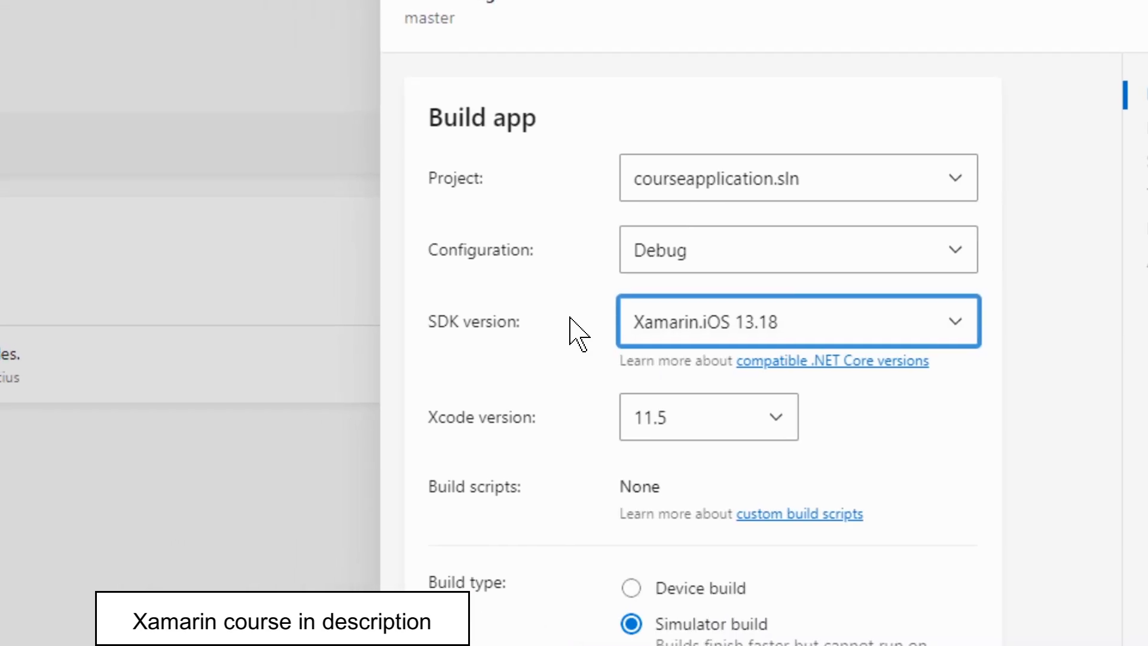
Review the configuration, project and Xcode version choices, keeping Debug, courseapplication.sln and Xcode 11.5.
{"action": "left_click", "coordinate": [641, 269]}
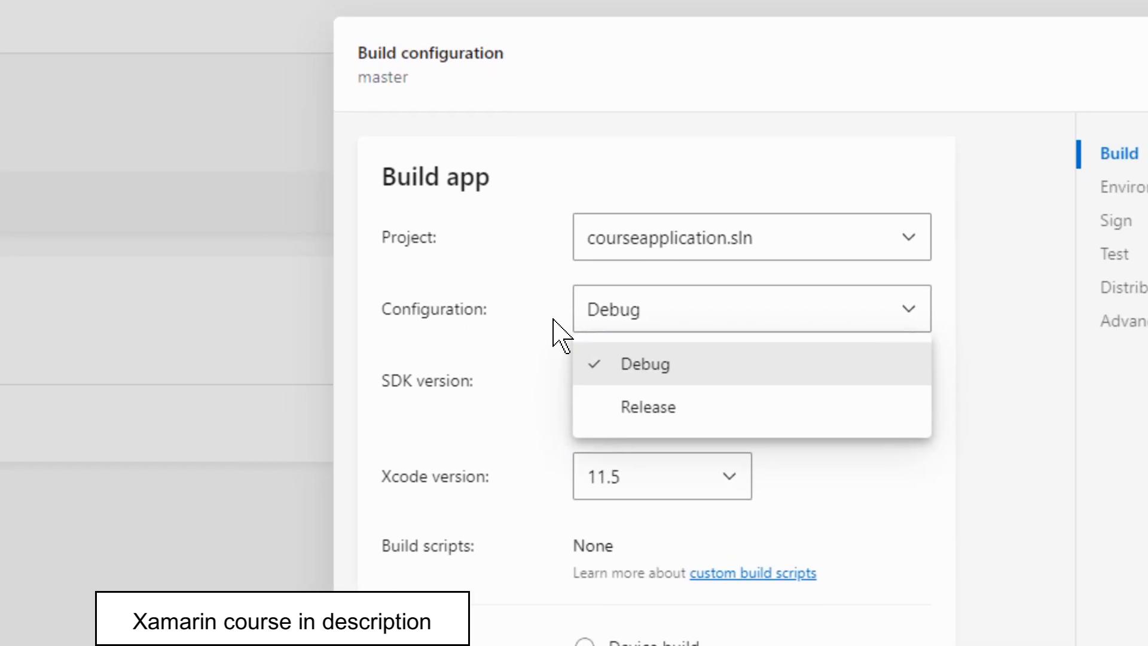
{"action": "left_click", "coordinate": [578, 262]}
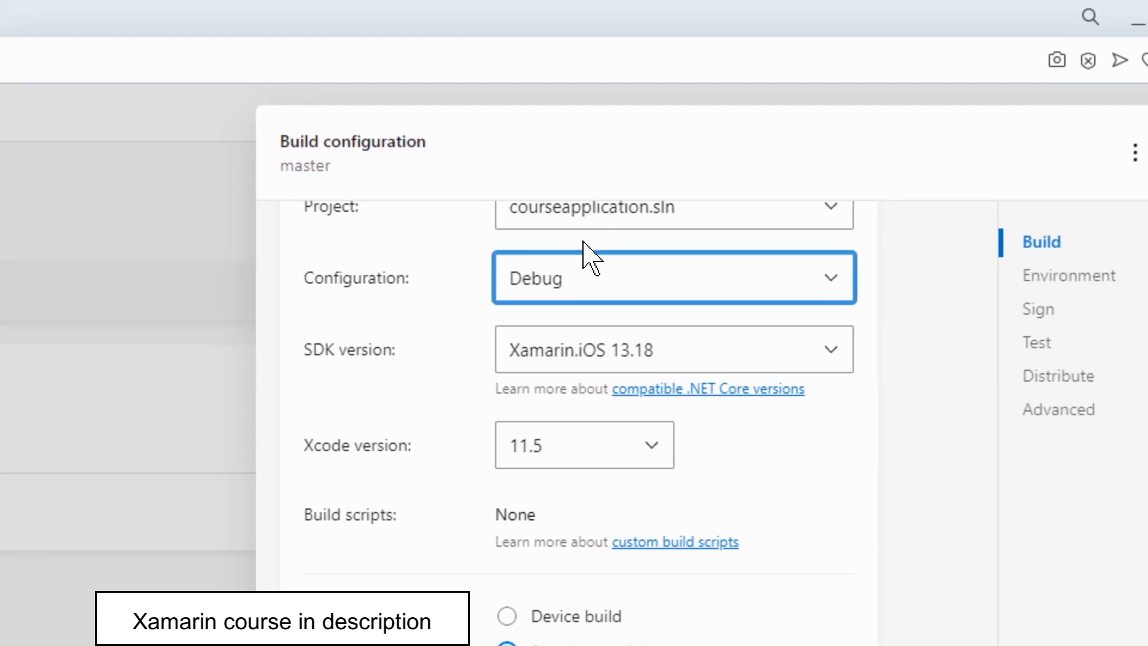
{"action": "left_click", "coordinate": [576, 226]}
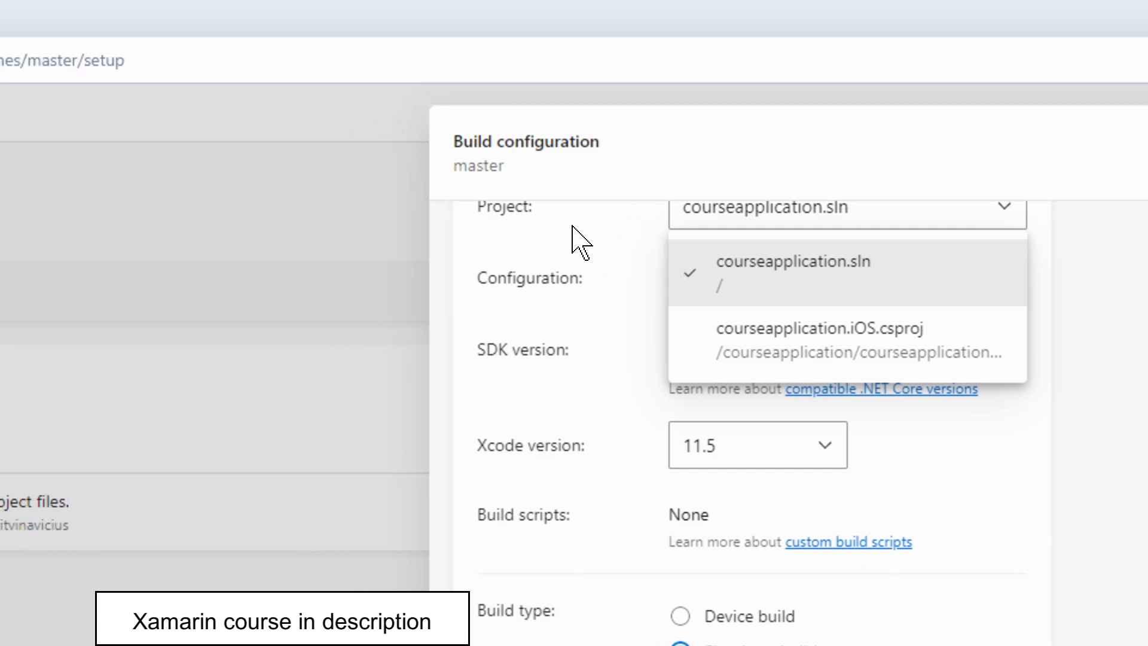
{"action": "left_click", "coordinate": [400, 223]}
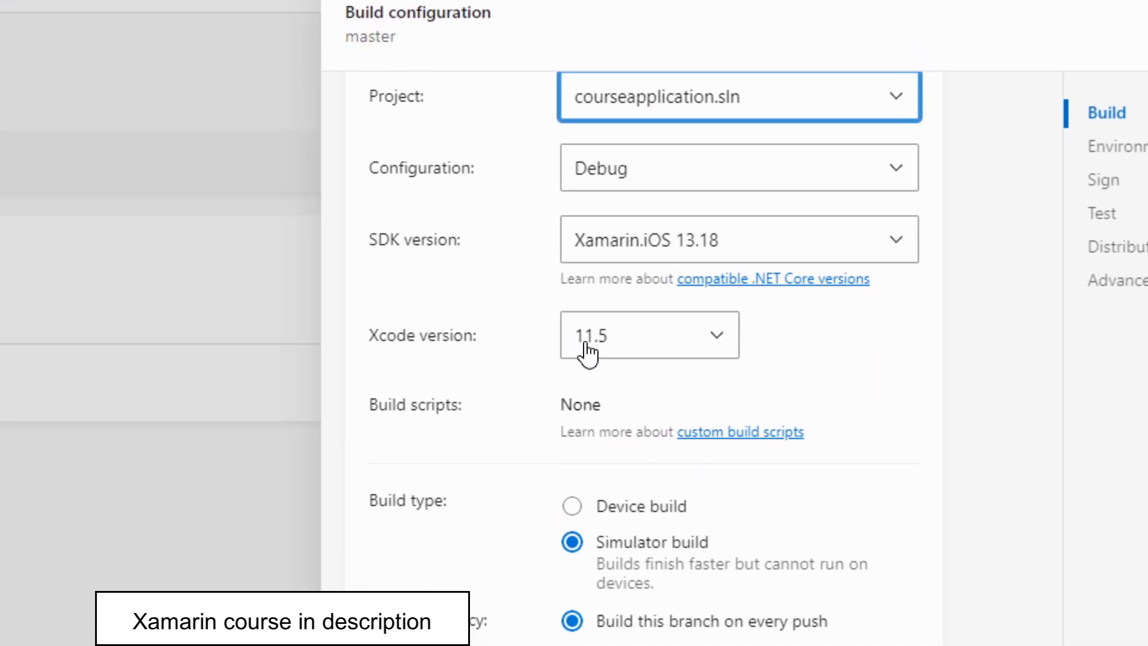
{"action": "left_click", "coordinate": [619, 326]}
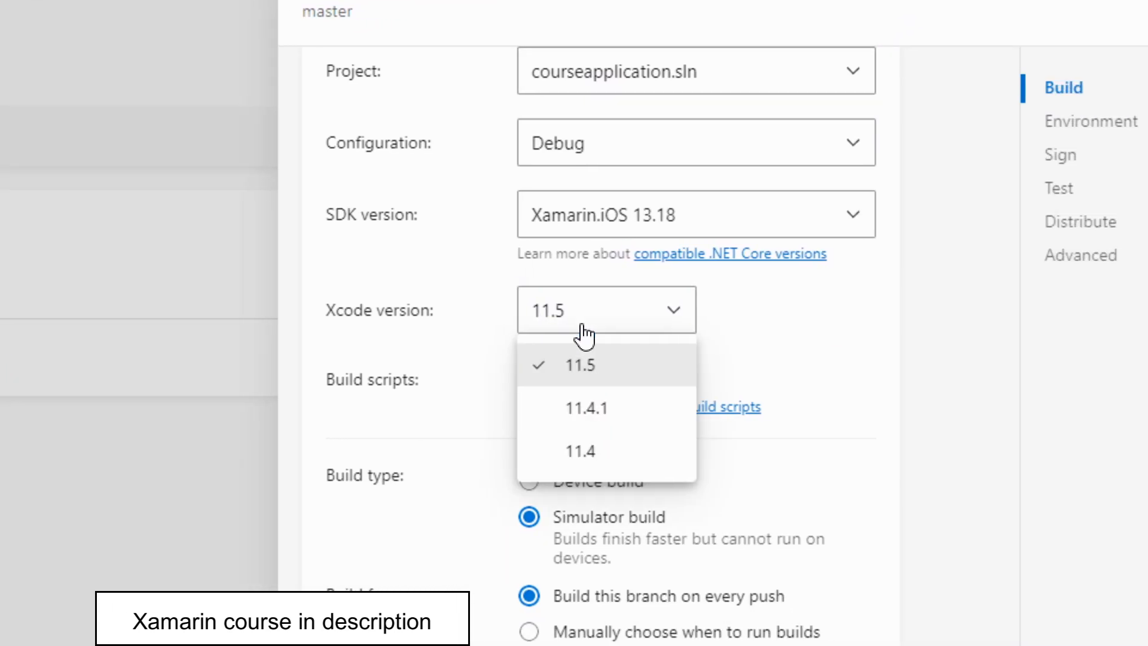
{"action": "left_click", "coordinate": [538, 327]}
{"action": "left_click", "coordinate": [657, 311]}
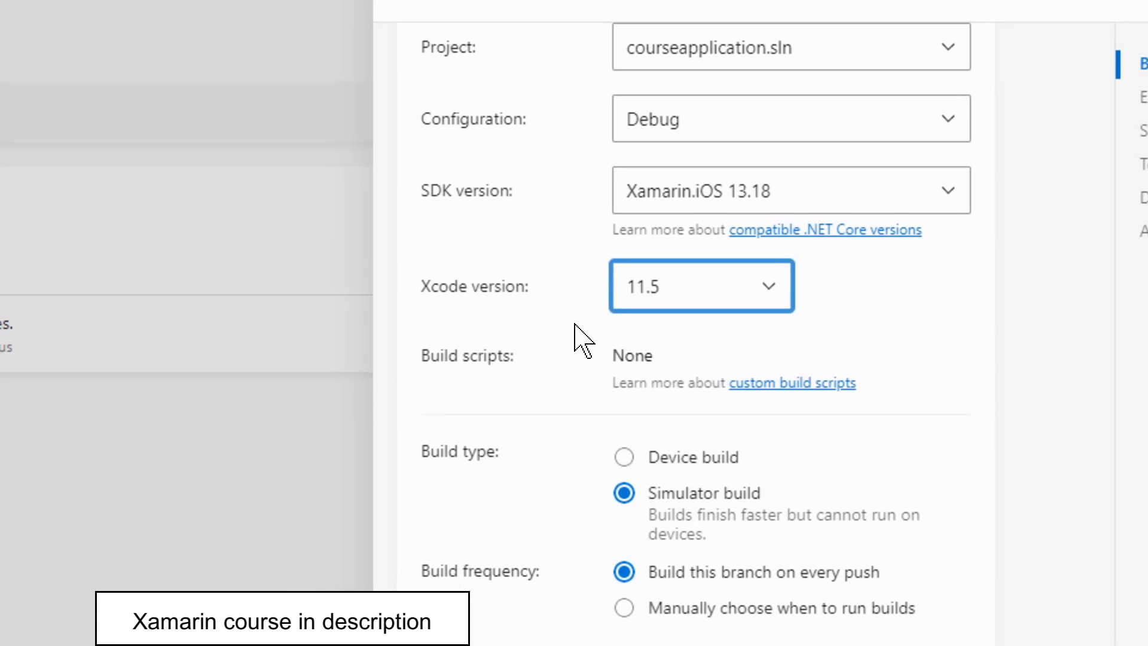
Keep the simulator build type, review the remaining build options and turn off build signing.
{"action": "scroll", "coordinate": [574, 326], "scroll_direction": "down", "scroll_amount": 3}
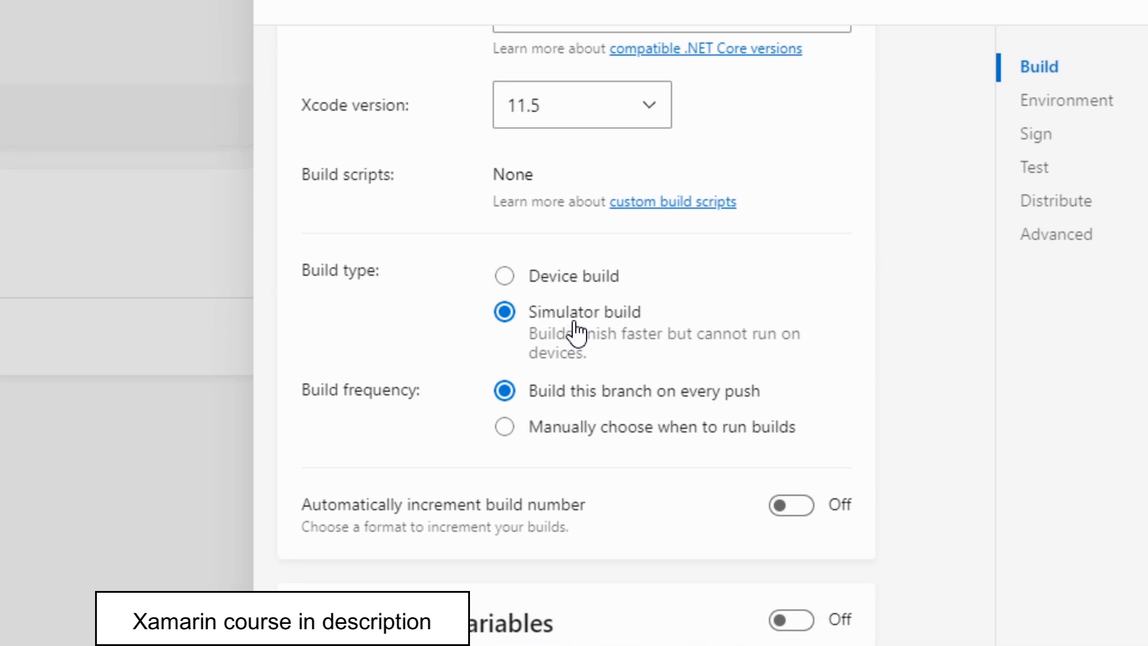
{"action": "left_click", "coordinate": [551, 329]}
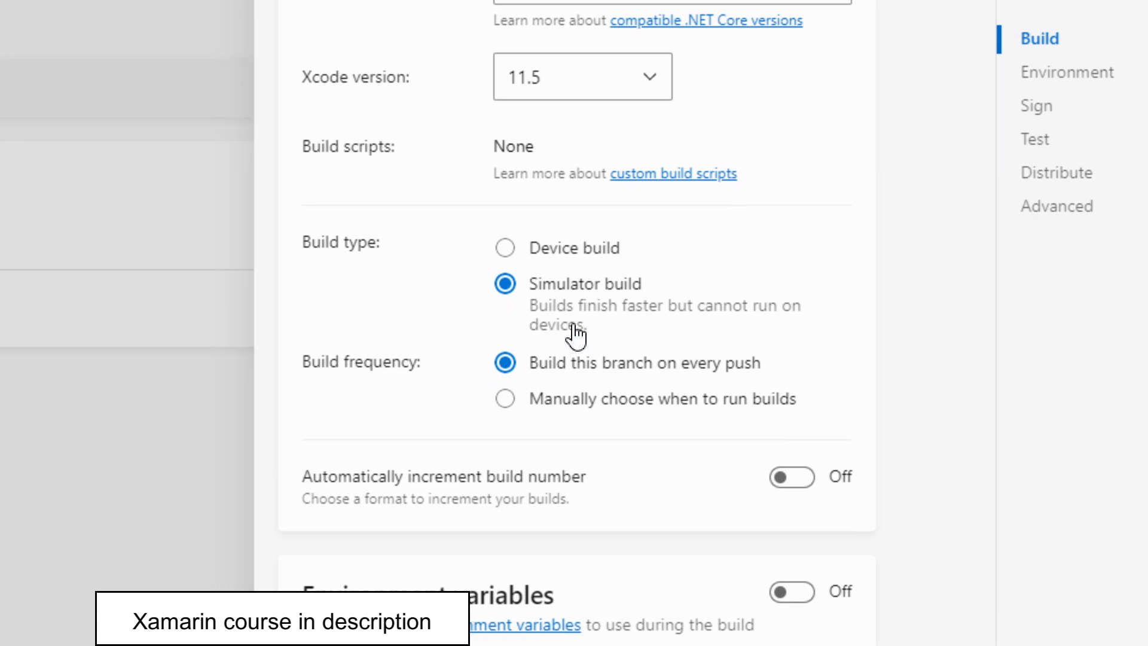
{"action": "scroll", "coordinate": [515, 332], "scroll_direction": "down", "scroll_amount": 3}
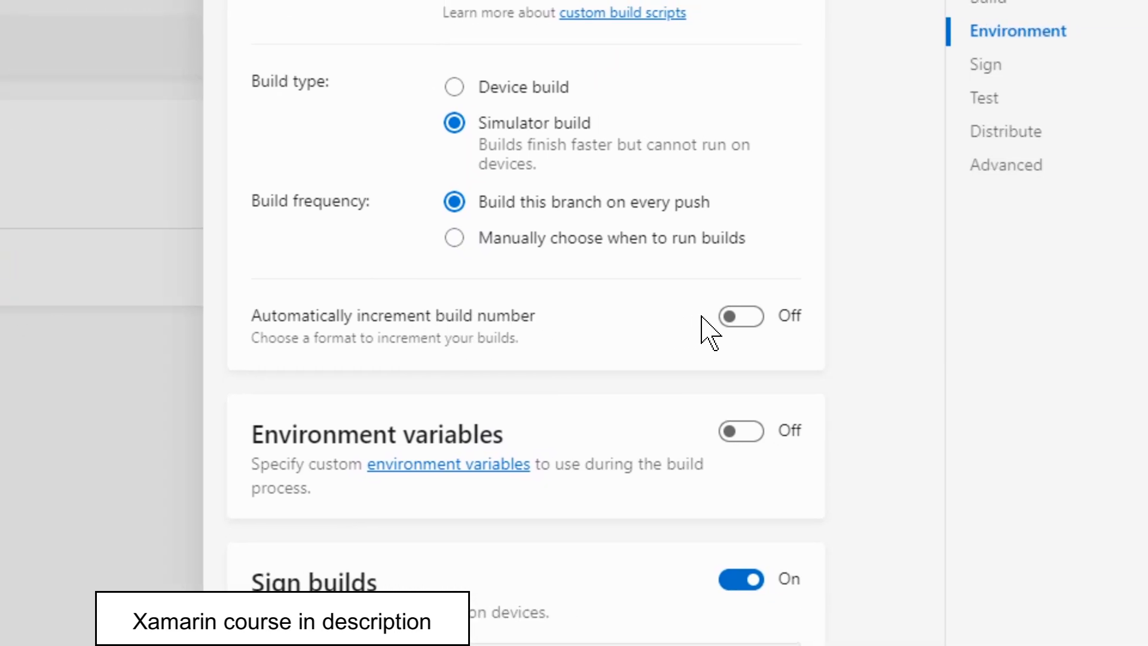
{"action": "left_click", "coordinate": [897, 331]}
{"action": "scroll", "coordinate": [574, 359], "scroll_direction": "down", "scroll_amount": 4}
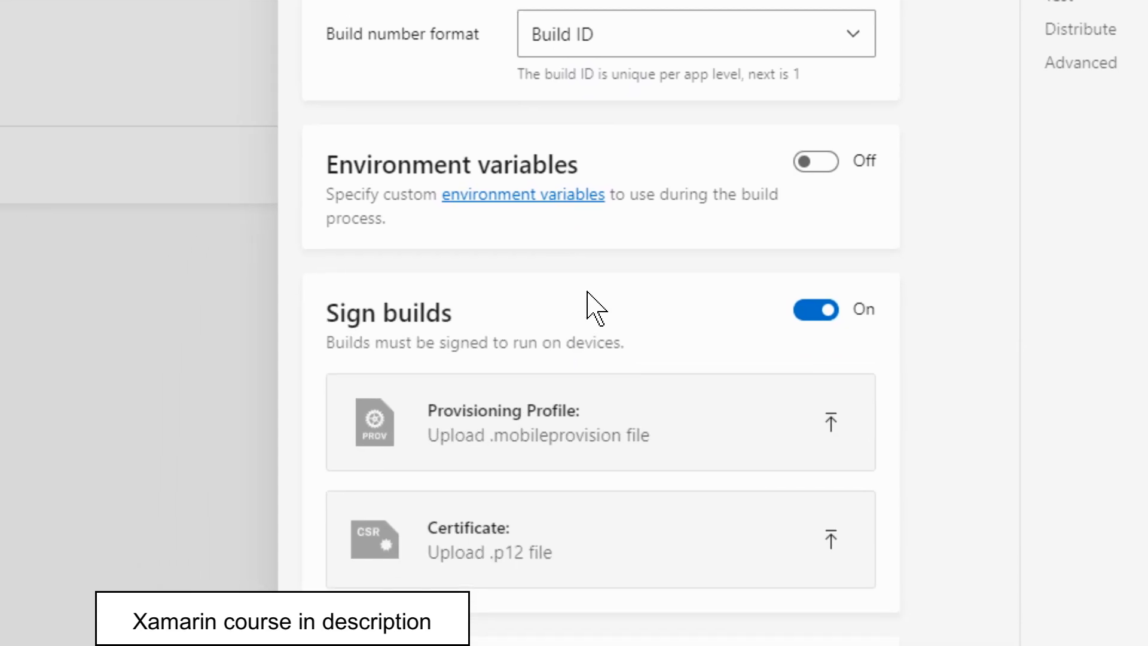
{"action": "scroll", "coordinate": [589, 296], "scroll_direction": "down", "scroll_amount": 2}
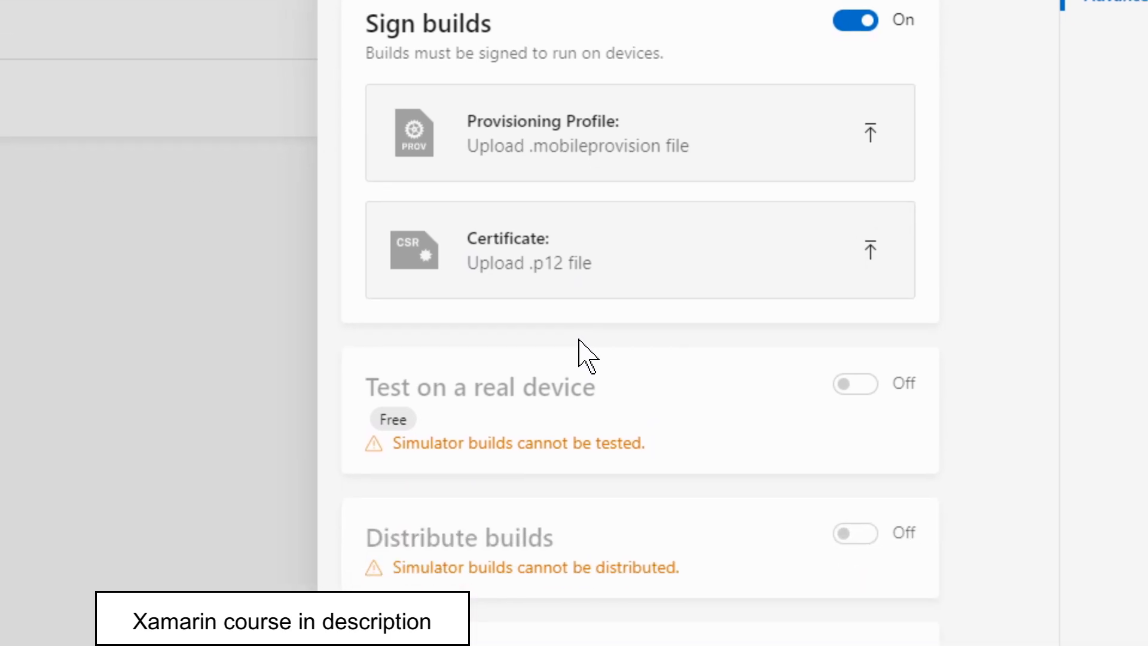
{"action": "left_click", "coordinate": [676, 277]}
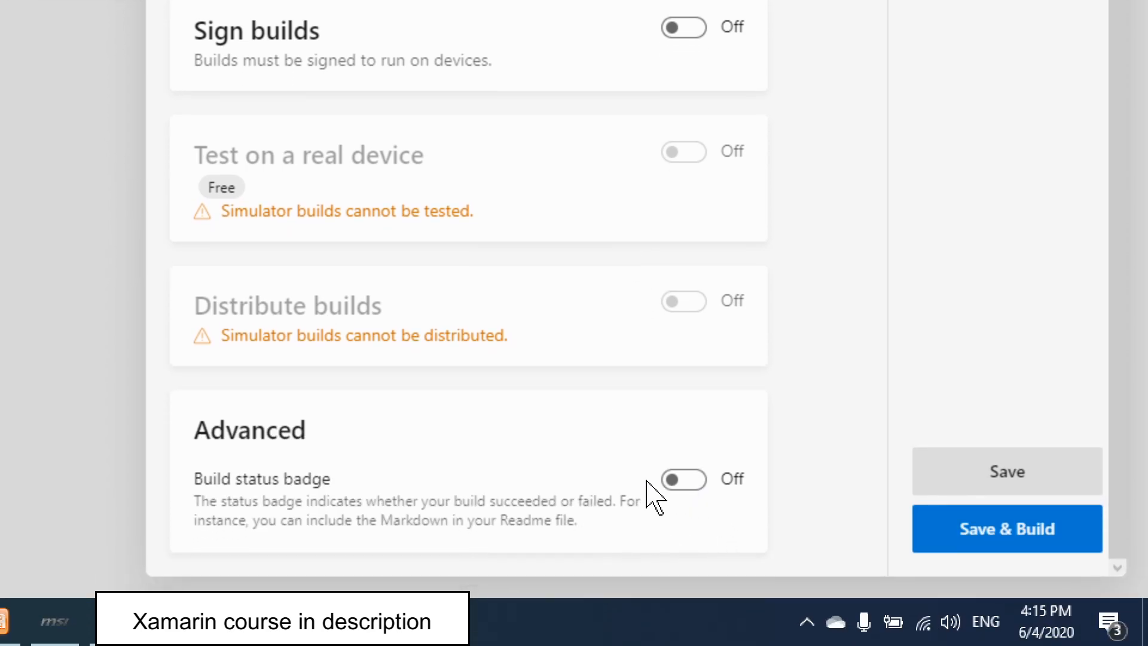
{"action": "scroll", "coordinate": [582, 315], "scroll_direction": "up", "scroll_amount": 5}
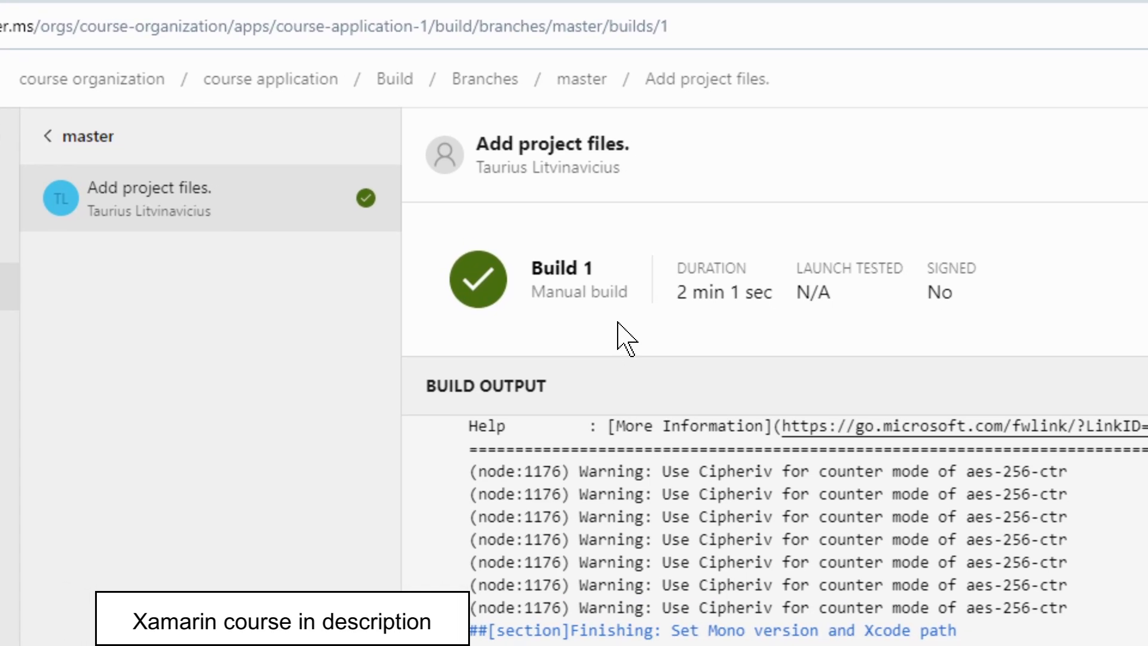
Examine the build output of the iOS app's Build 1 through to the artifact publishing section.
{"action": "scroll", "coordinate": [623, 450], "scroll_direction": "down", "scroll_amount": 9}
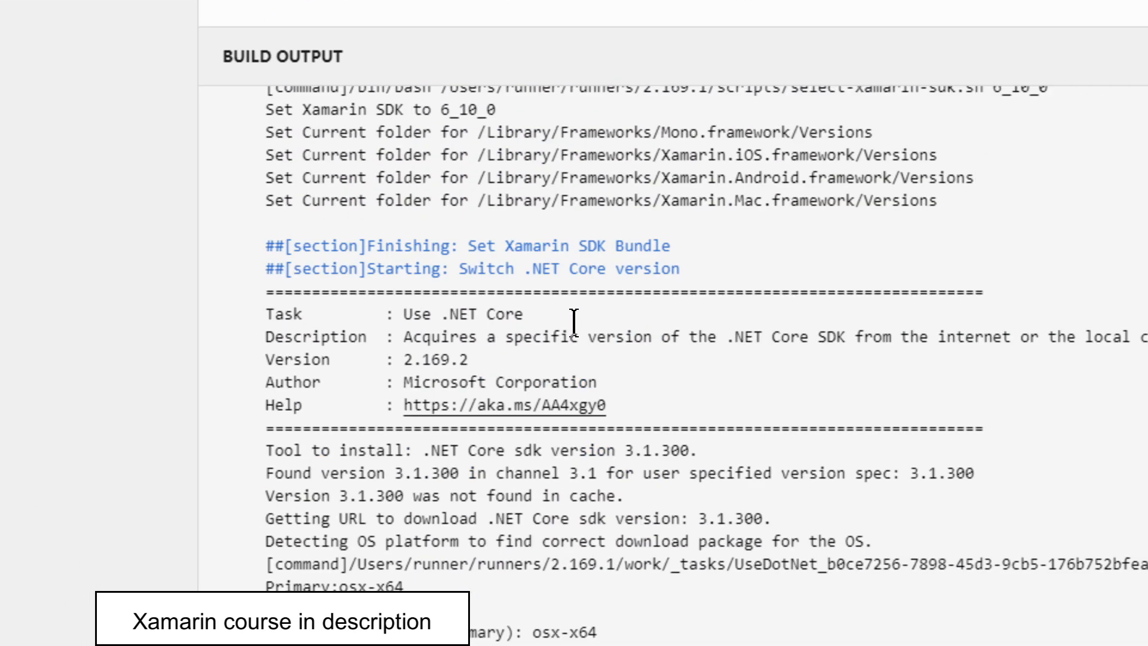
{"action": "scroll", "coordinate": [574, 323], "scroll_direction": "down", "scroll_amount": 2}
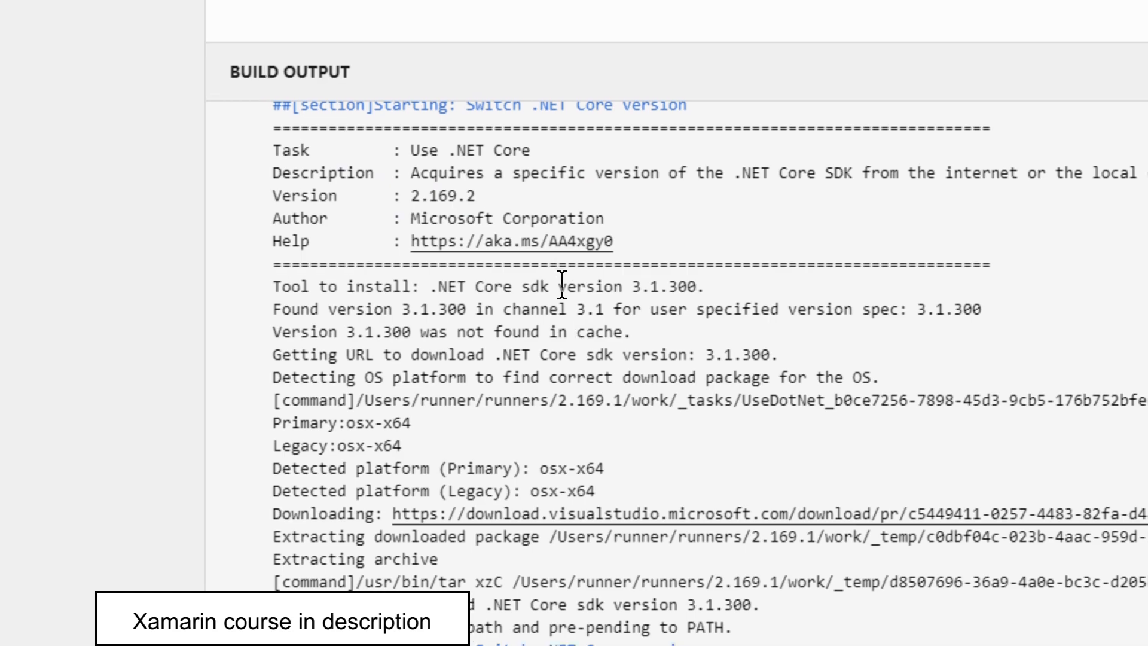
{"action": "scroll", "coordinate": [541, 248], "scroll_direction": "up", "scroll_amount": 2}
{"action": "scroll", "coordinate": [566, 308], "scroll_direction": "up", "scroll_amount": 6}
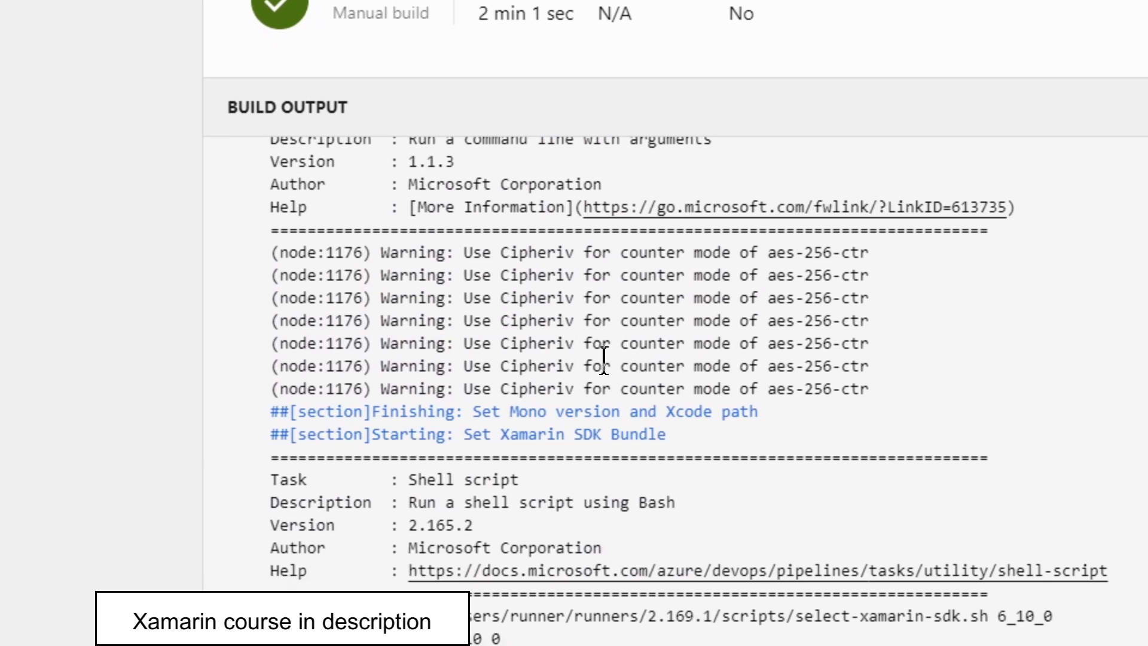
{"action": "scroll", "coordinate": [575, 326], "scroll_direction": "down", "scroll_amount": 10}
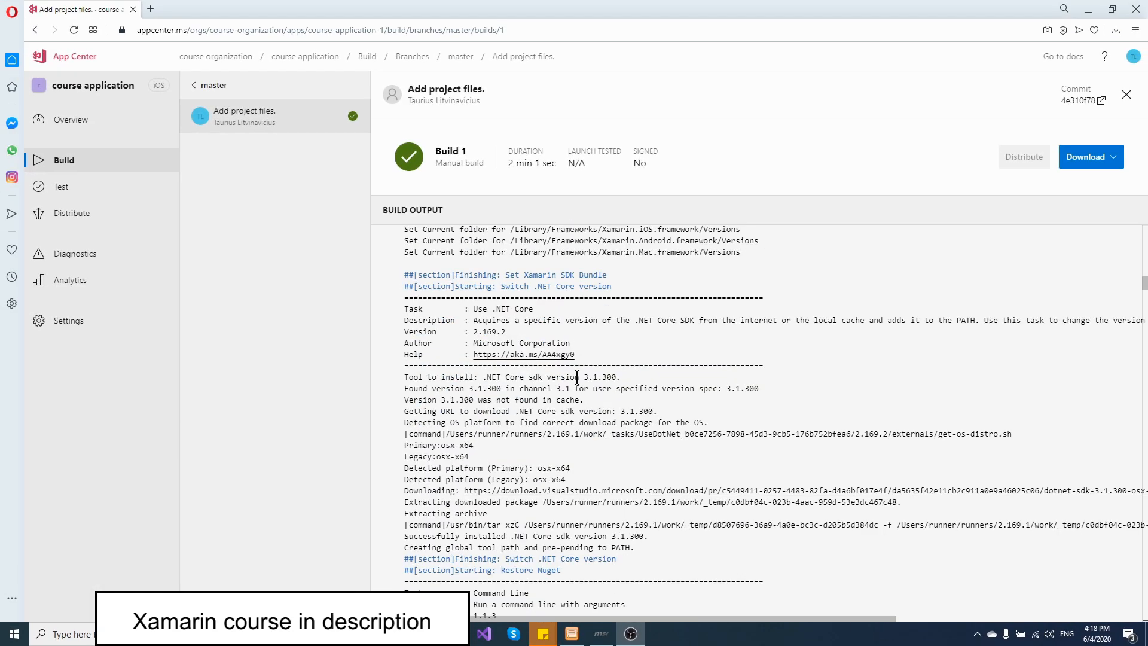
{"action": "scroll", "coordinate": [576, 377], "scroll_direction": "down", "scroll_amount": 4}
{"action": "left_click_drag", "start_coordinate": [1145, 302], "coordinate": [1144, 612]}
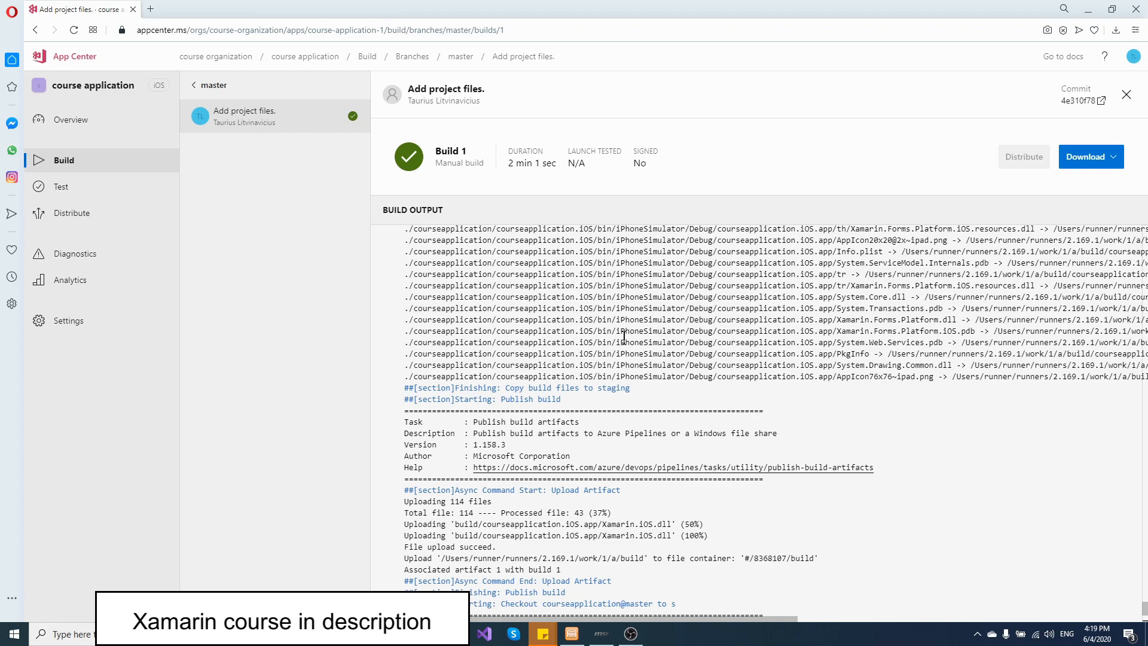
{"action": "scroll", "coordinate": [628, 359], "scroll_direction": "down", "scroll_amount": 1}
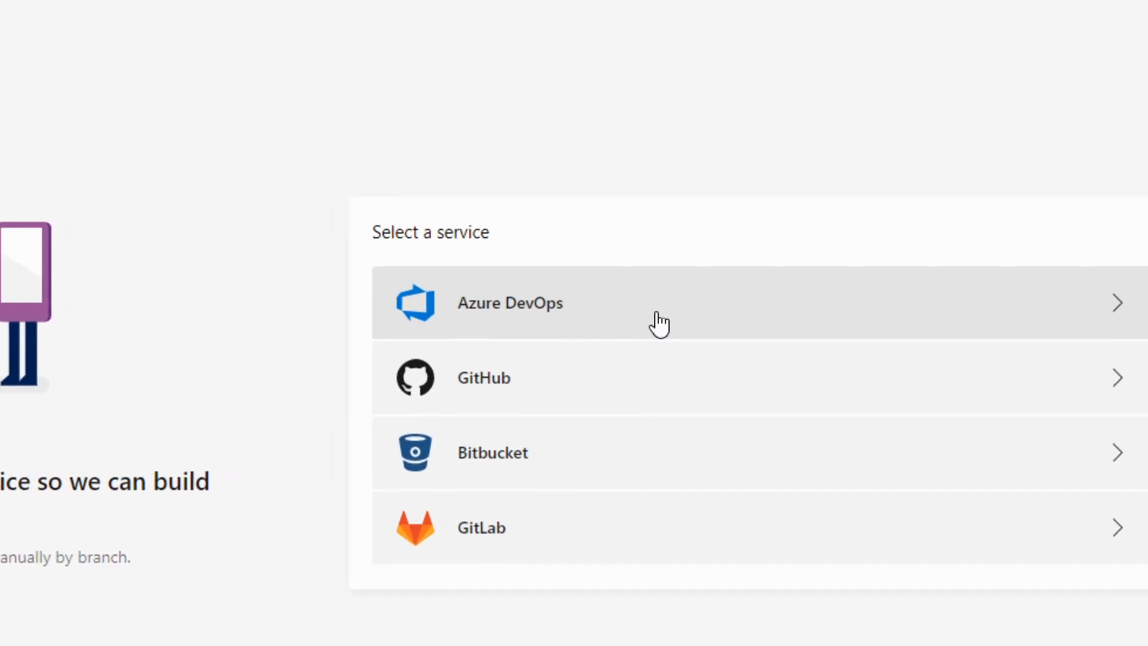
Connect the third course application's build service to the courseapplication repository in the Azure DevOps project courseapplication.
{"action": "left_click", "coordinate": [589, 335]}
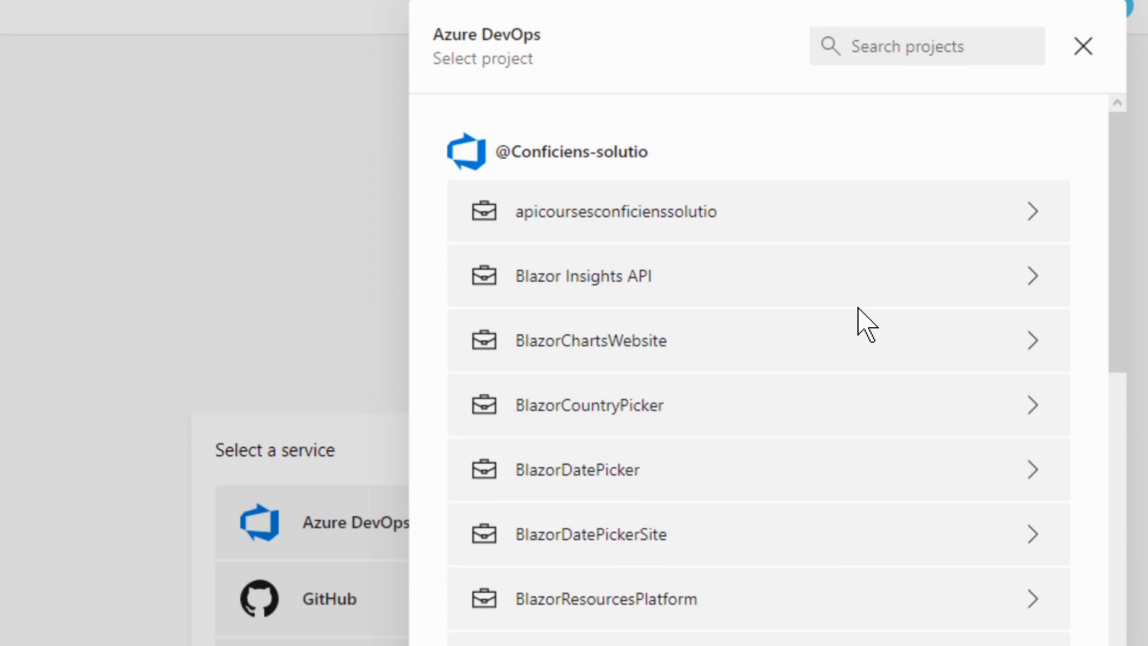
{"action": "scroll", "coordinate": [837, 431], "scroll_direction": "down", "scroll_amount": 10}
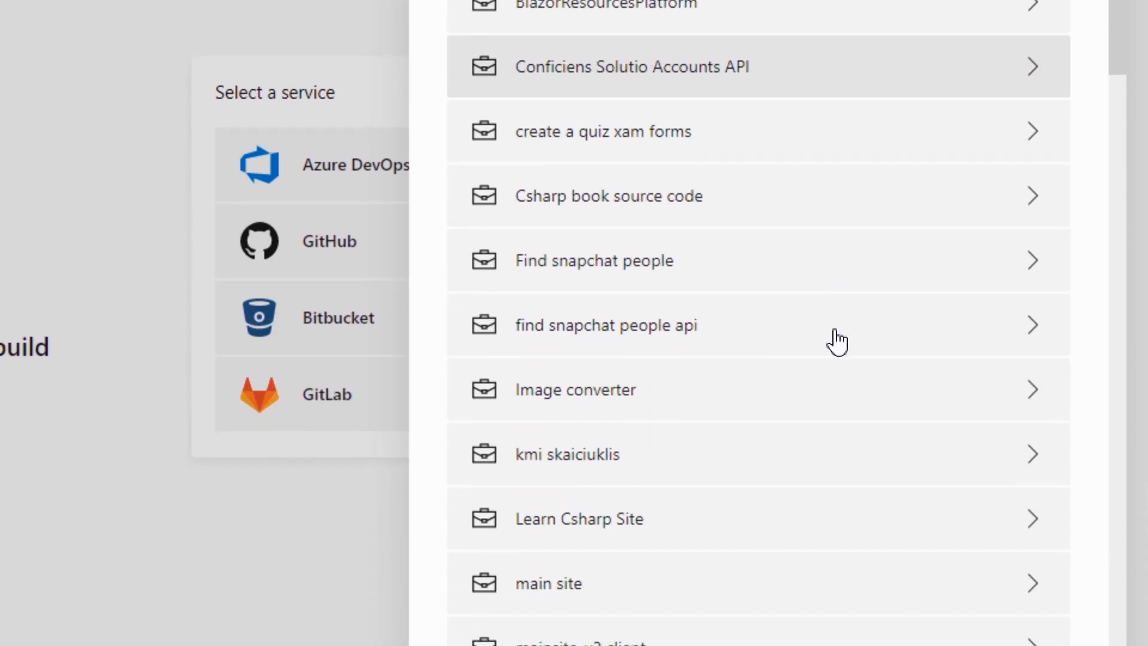
{"action": "scroll", "coordinate": [826, 340], "scroll_direction": "down", "scroll_amount": 6}
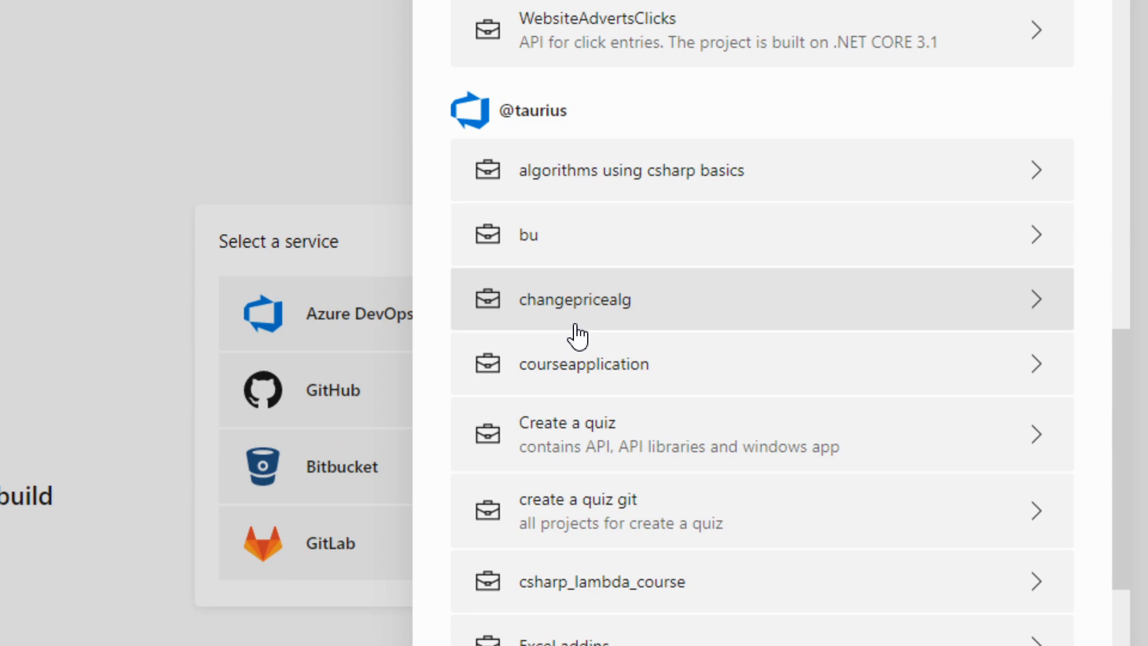
{"action": "left_click", "coordinate": [579, 366]}
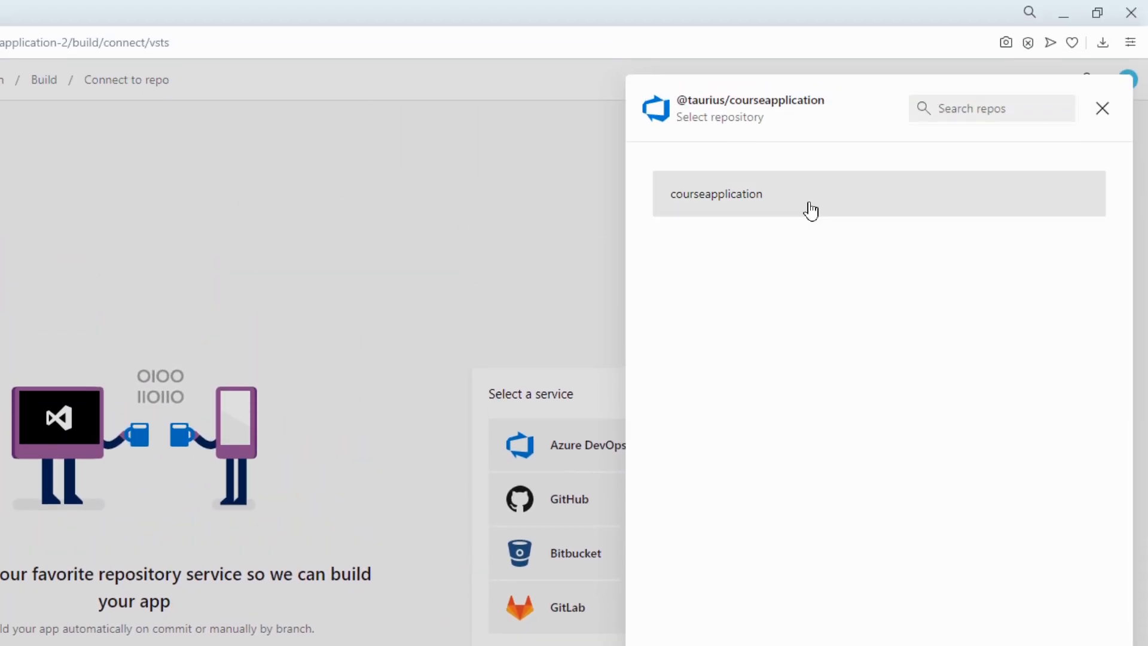
{"action": "left_click", "coordinate": [812, 210]}
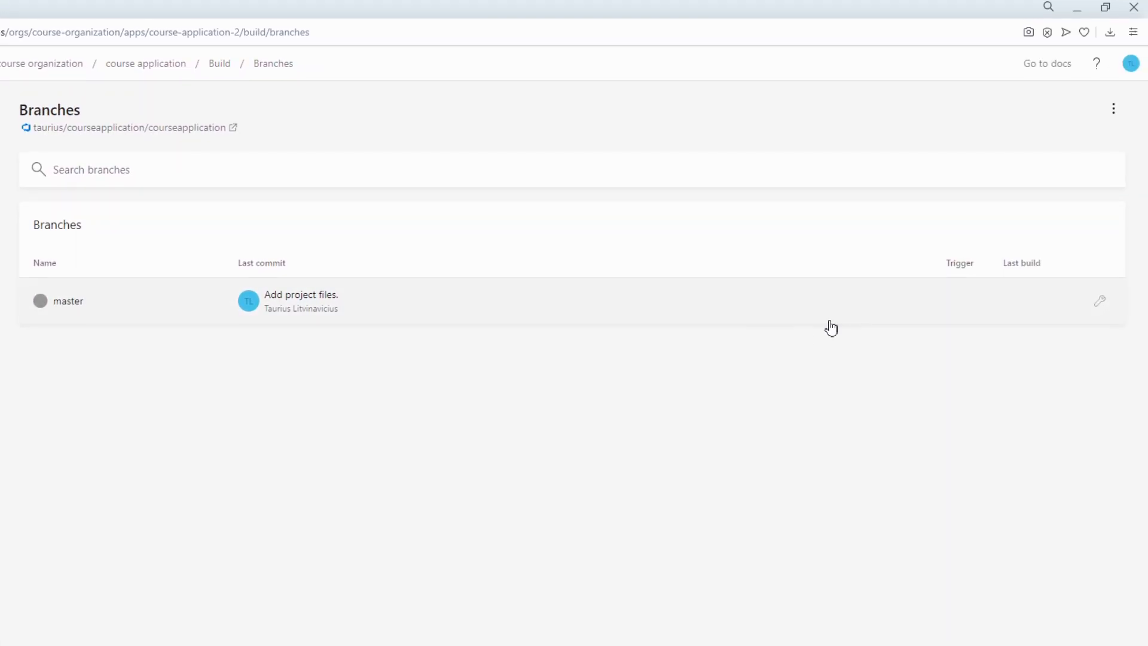
Open the master branch's build configuration, review the target platforms and keep ARM, x86 and x64 selected.
{"action": "left_click", "coordinate": [1100, 309]}
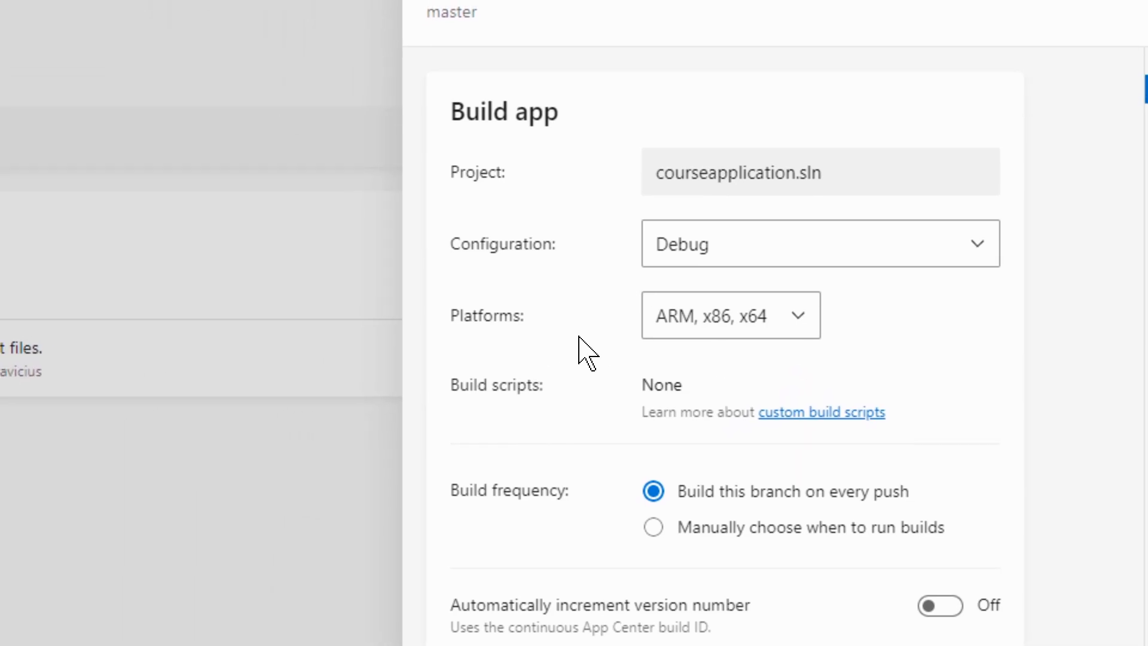
{"action": "left_click", "coordinate": [675, 325]}
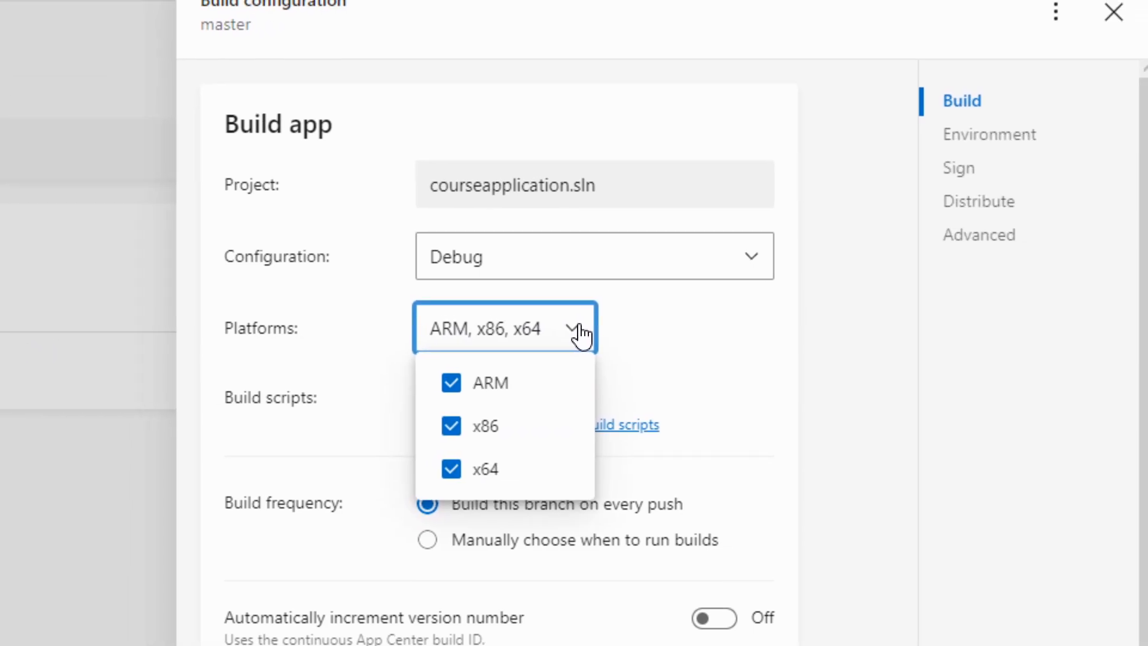
{"action": "left_click", "coordinate": [601, 326]}
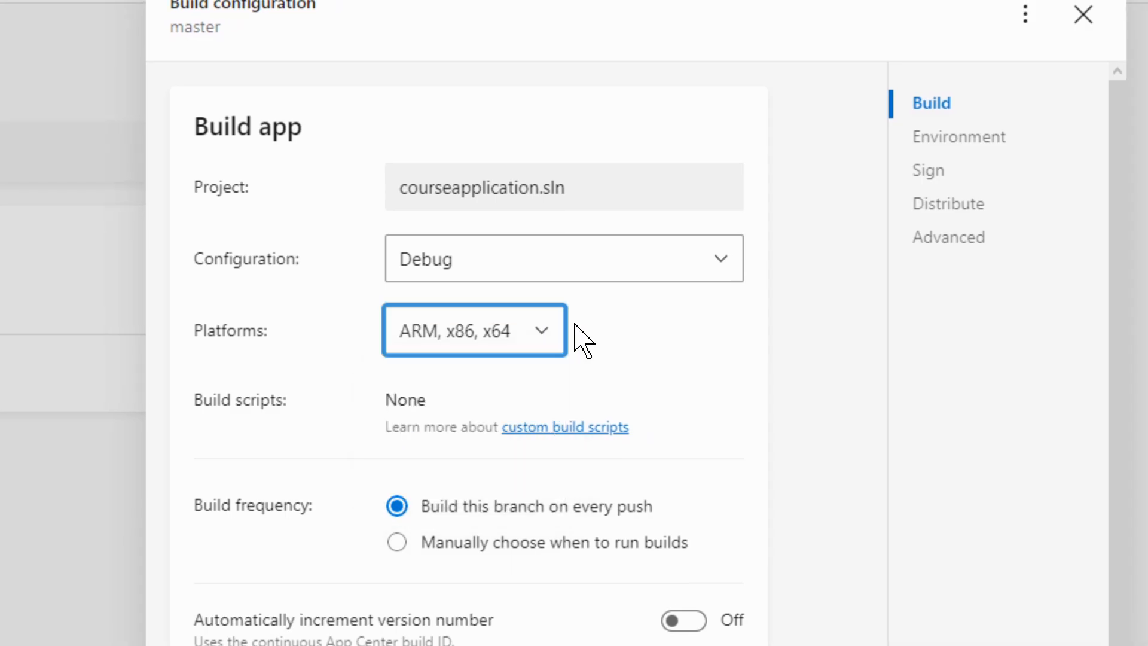
Set the master branch to build only when run manually and turn on automatic version number incrementing.
{"action": "left_click", "coordinate": [449, 337]}
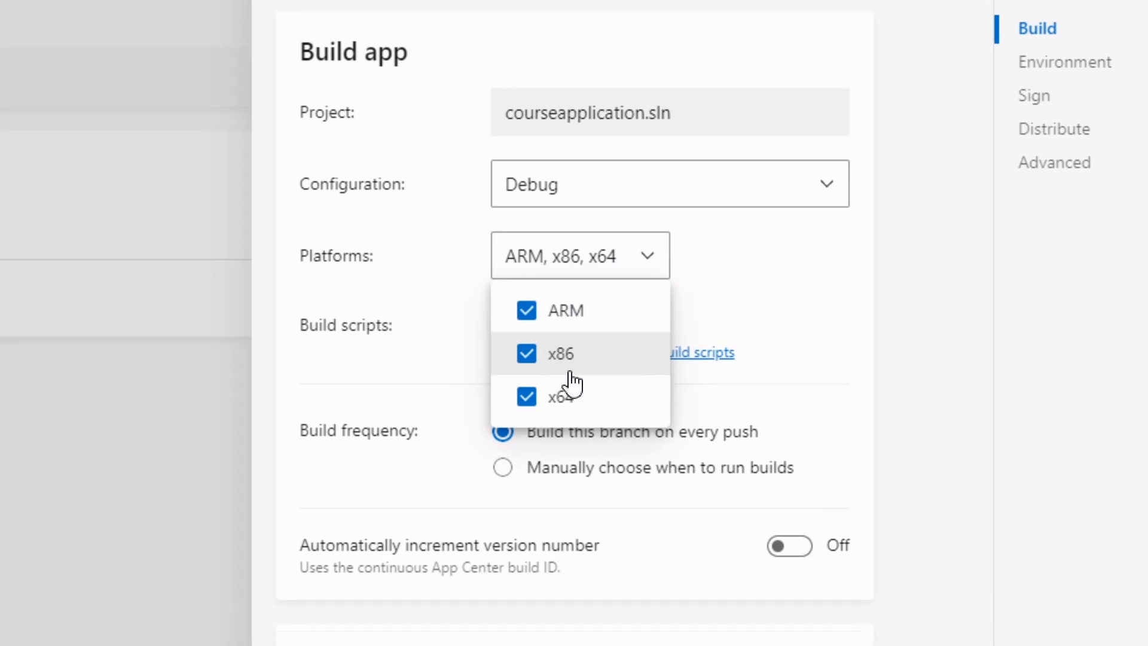
{"action": "left_click", "coordinate": [724, 271]}
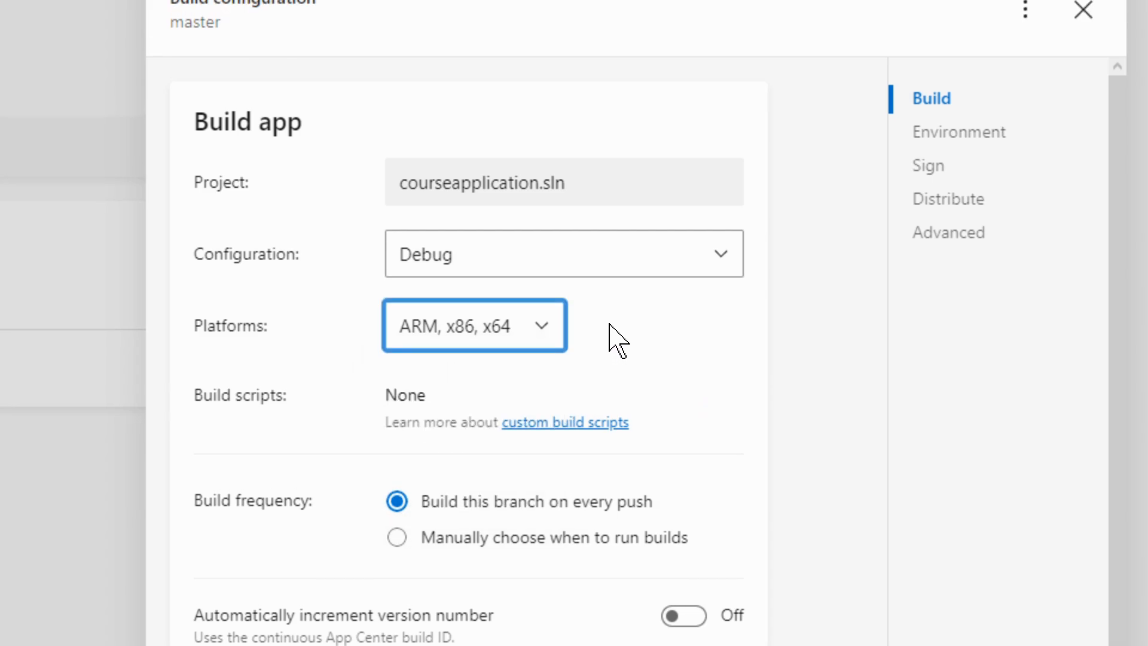
{"action": "scroll", "coordinate": [345, 428], "scroll_direction": "down", "scroll_amount": 2}
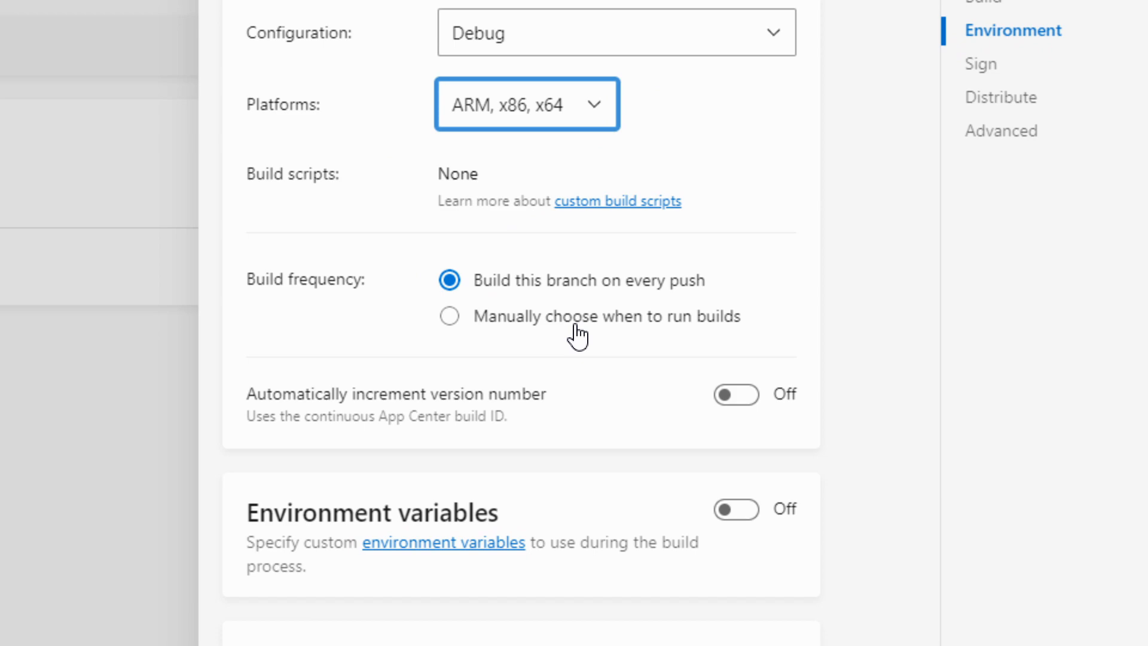
{"action": "left_click", "coordinate": [536, 321]}
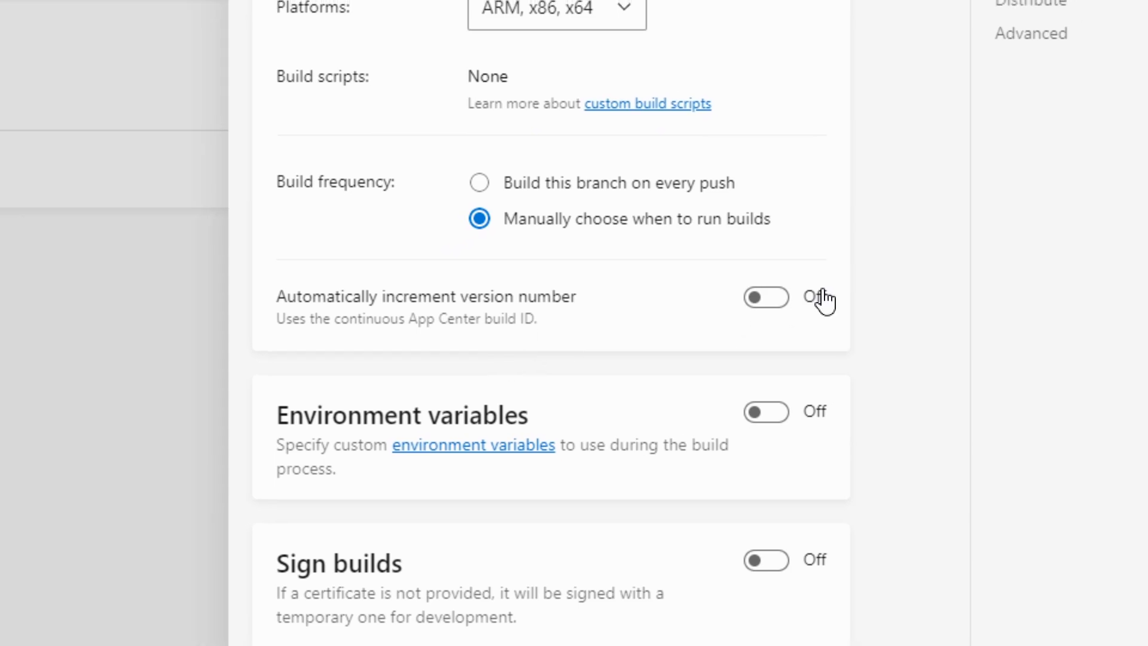
{"action": "left_click", "coordinate": [710, 329]}
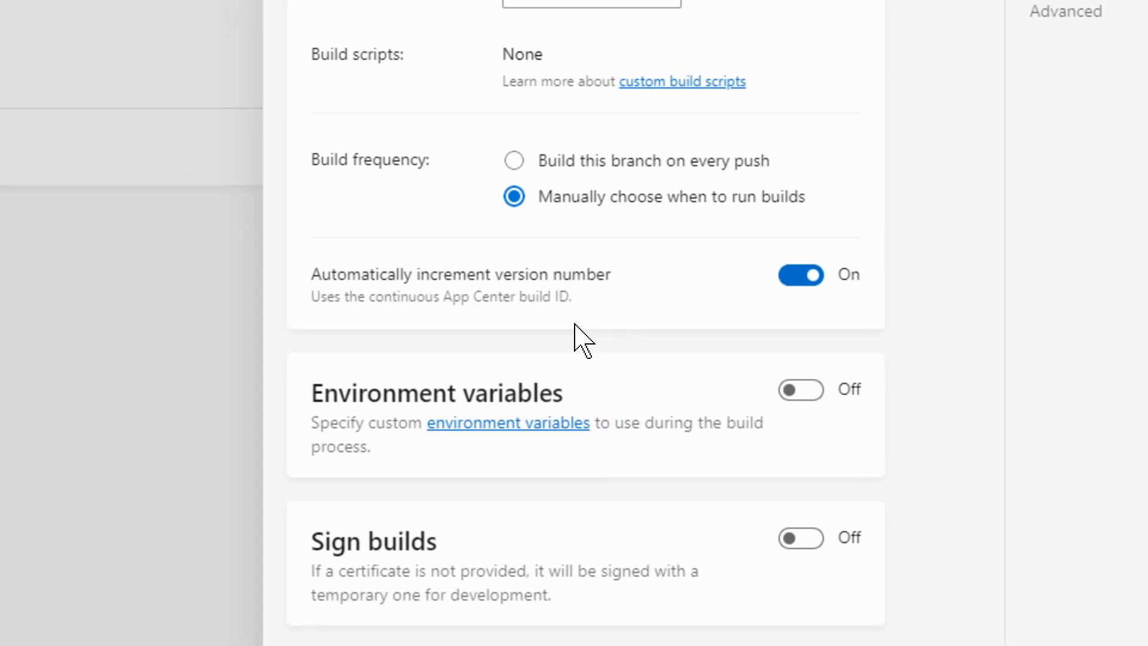
Turn on build signing to examine its certificate upload option and turn signing back off.
{"action": "scroll", "coordinate": [576, 325], "scroll_direction": "down", "scroll_amount": 3}
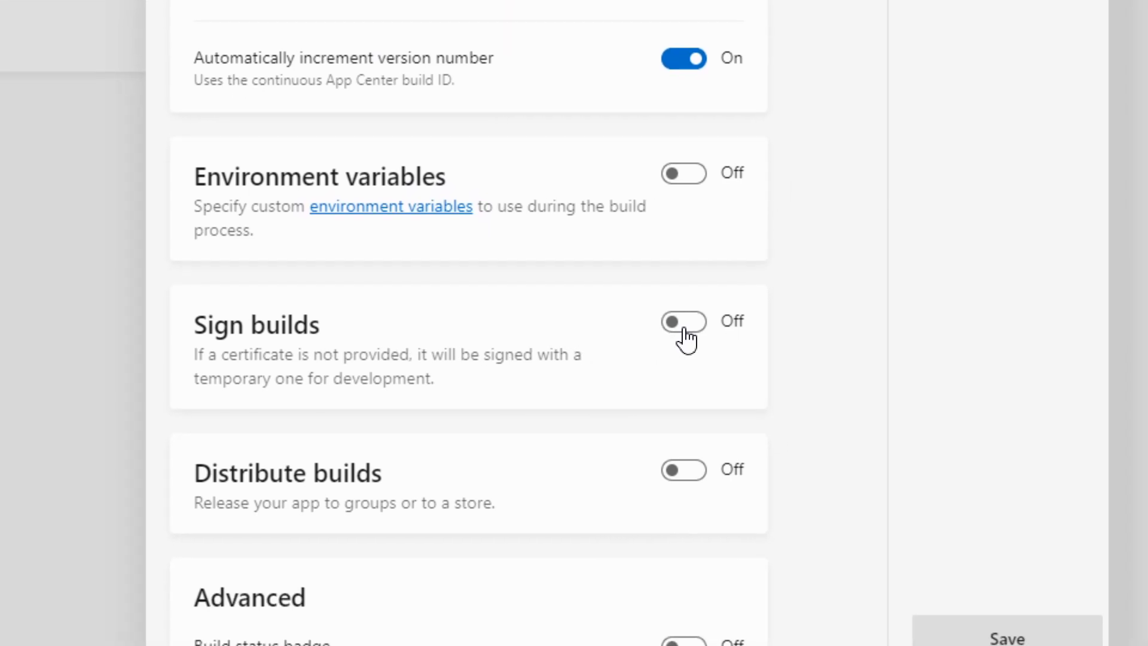
{"action": "left_click", "coordinate": [763, 322]}
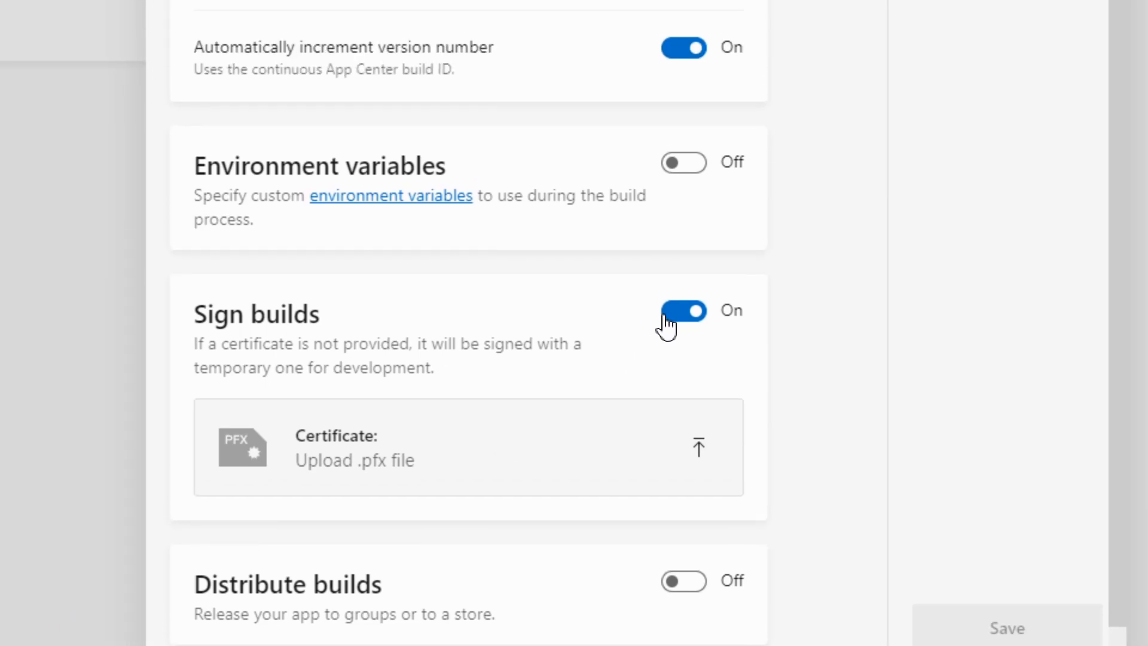
{"action": "left_click", "coordinate": [665, 316]}
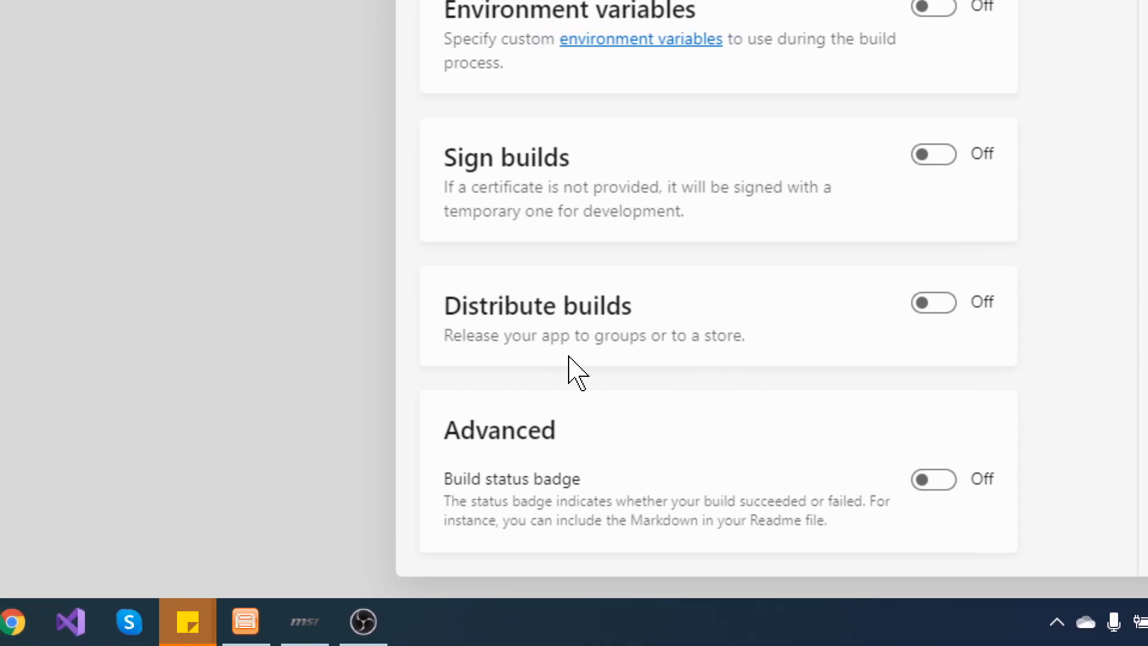
Turn on build distribution, examine the destinations offered for groups and for stores, and turn distribution back off.
{"action": "left_click", "coordinate": [693, 310]}
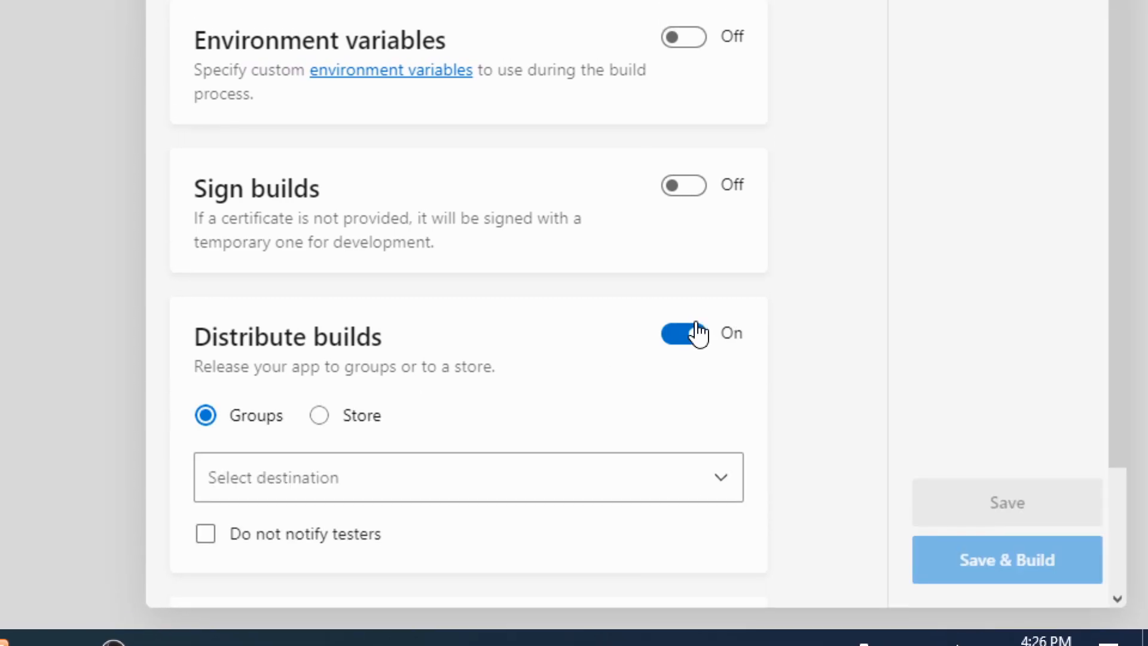
{"action": "left_click", "coordinate": [452, 458]}
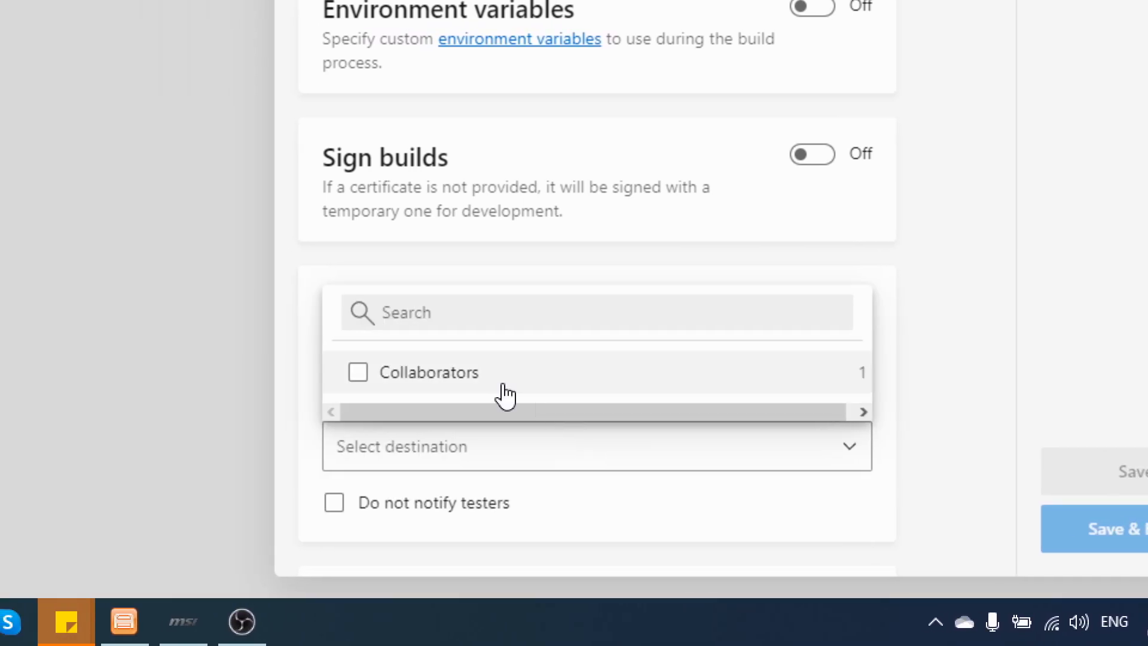
{"action": "left_click", "coordinate": [297, 434]}
{"action": "left_click", "coordinate": [618, 383]}
{"action": "left_click", "coordinate": [685, 445]}
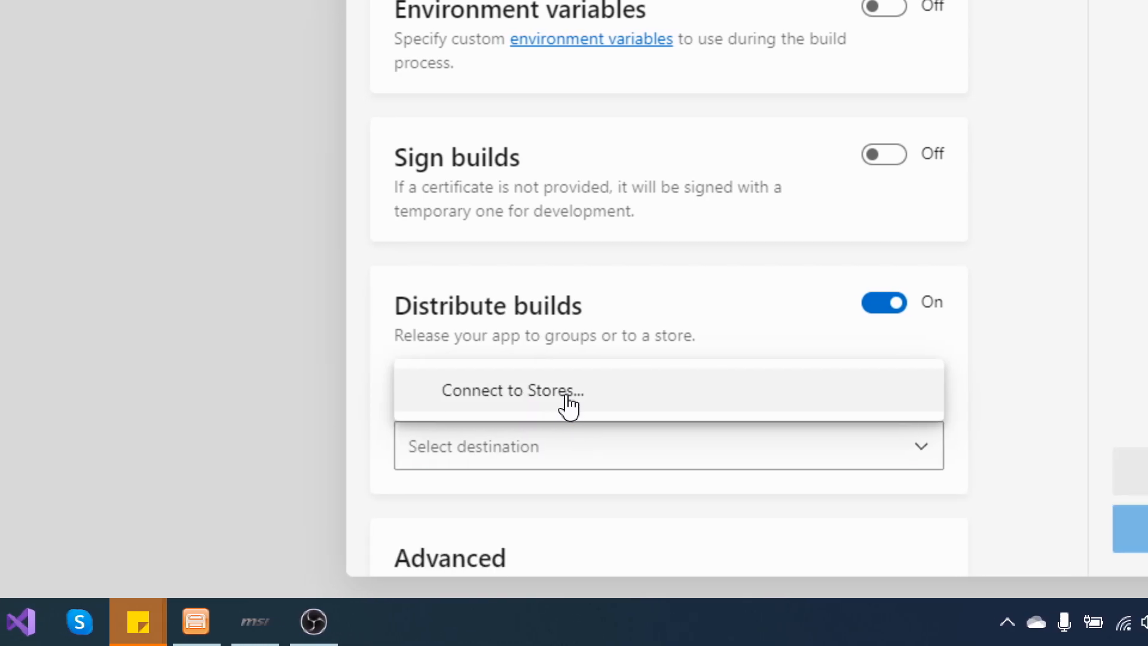
{"action": "left_click", "coordinate": [731, 325]}
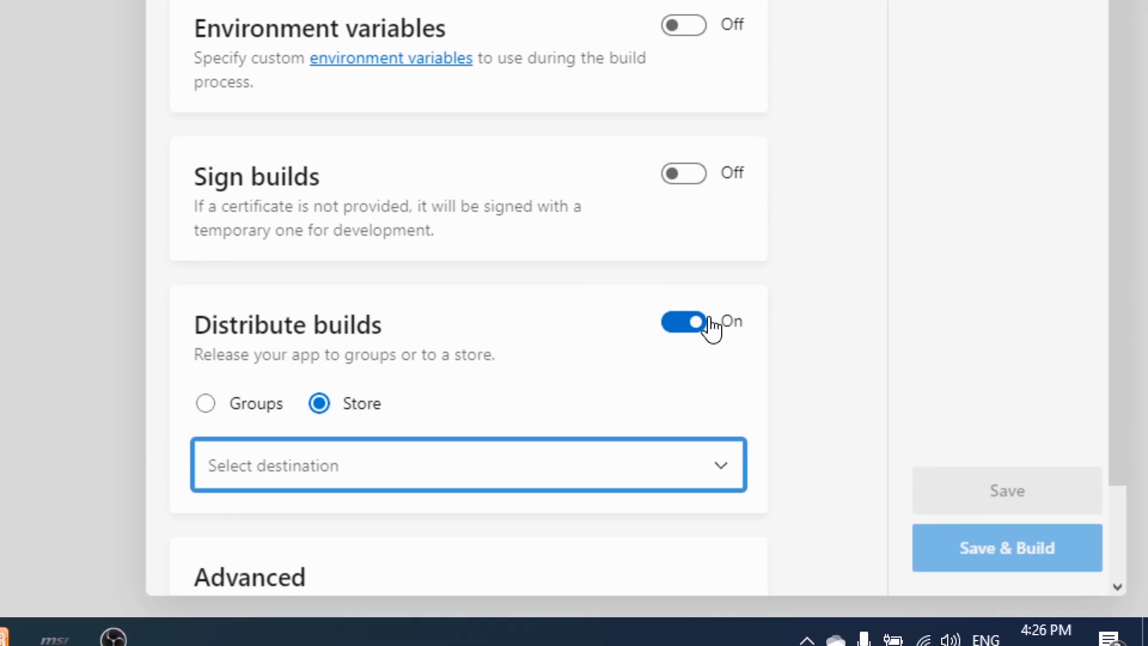
{"action": "left_click", "coordinate": [777, 306]}
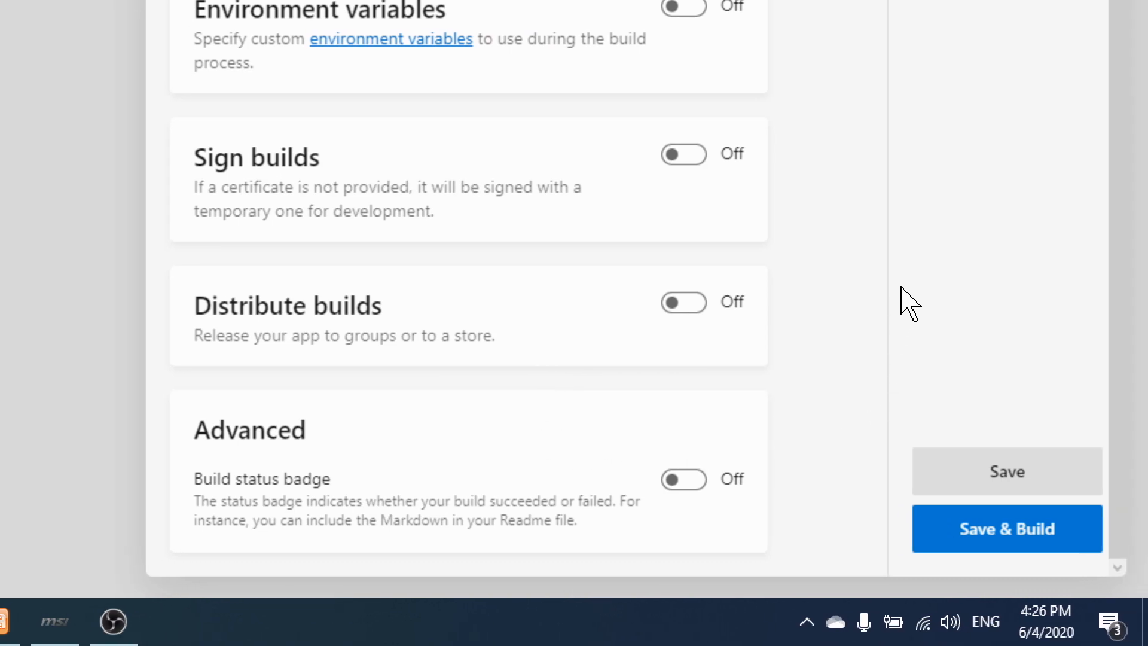
Save the master branch's build configuration and start its build.
{"action": "left_click", "coordinate": [990, 544]}
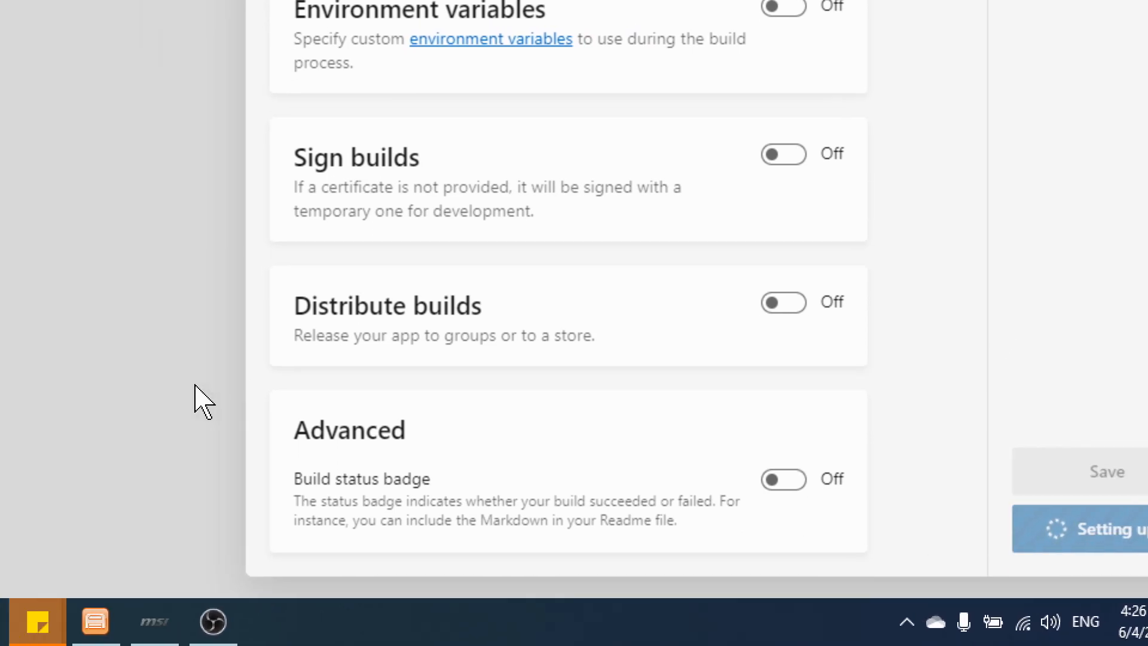
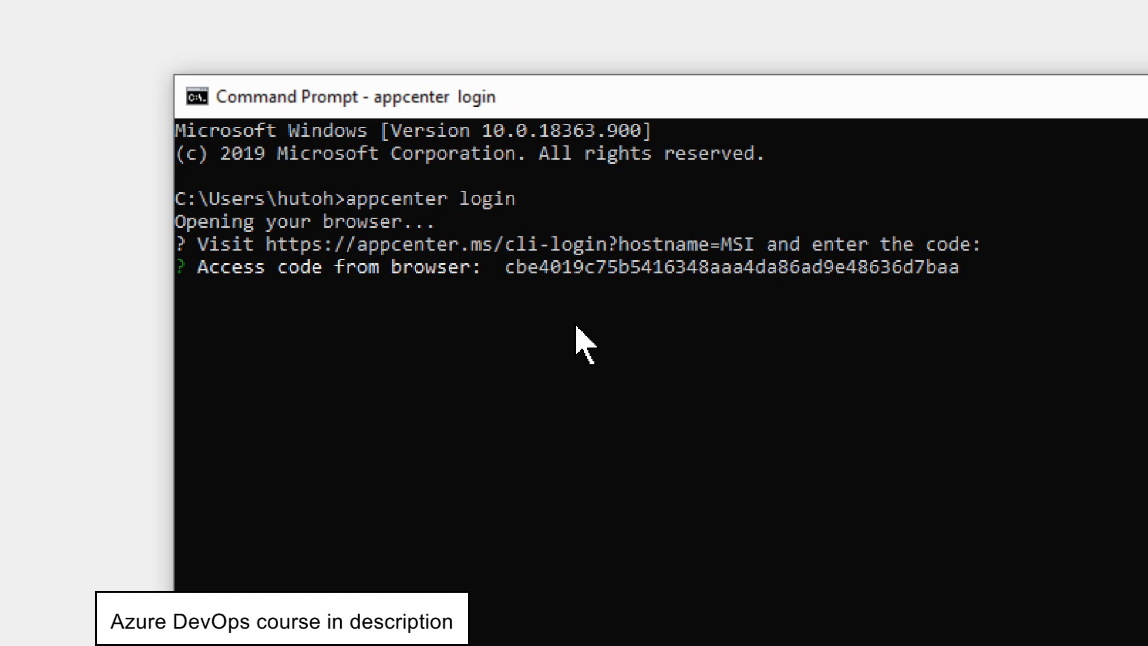
Submit the browser access code to complete the App Center command-line login.
{"action": "key", "text": "Return"}
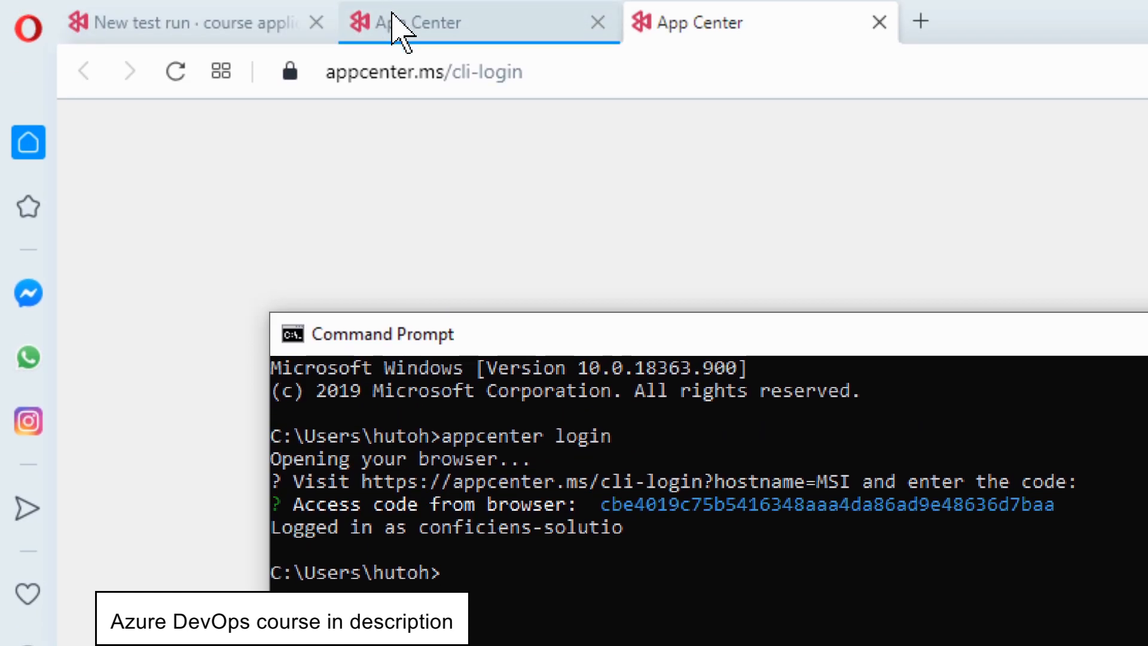
Copy the generated UI test command for course-organization/course-application from the new test run instructions and run it in Command Prompt.
{"action": "left_click", "coordinate": [159, 27]}
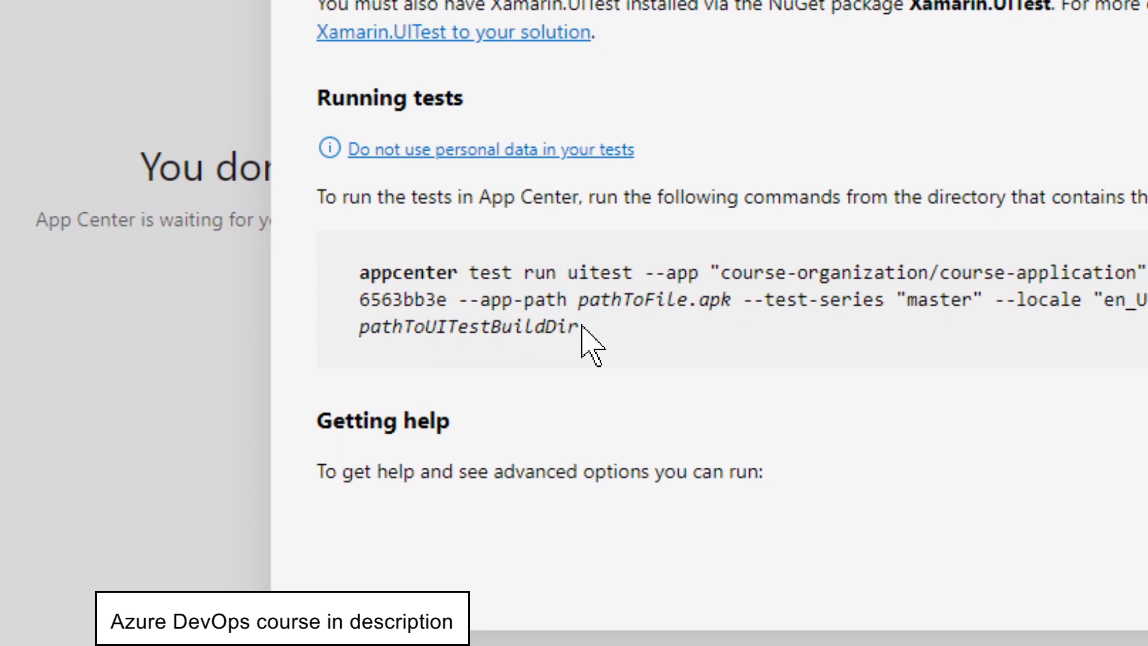
{"action": "left_click_drag", "start_coordinate": [582, 327], "coordinate": [360, 273]}
{"action": "key", "text": "ctrl+c"}
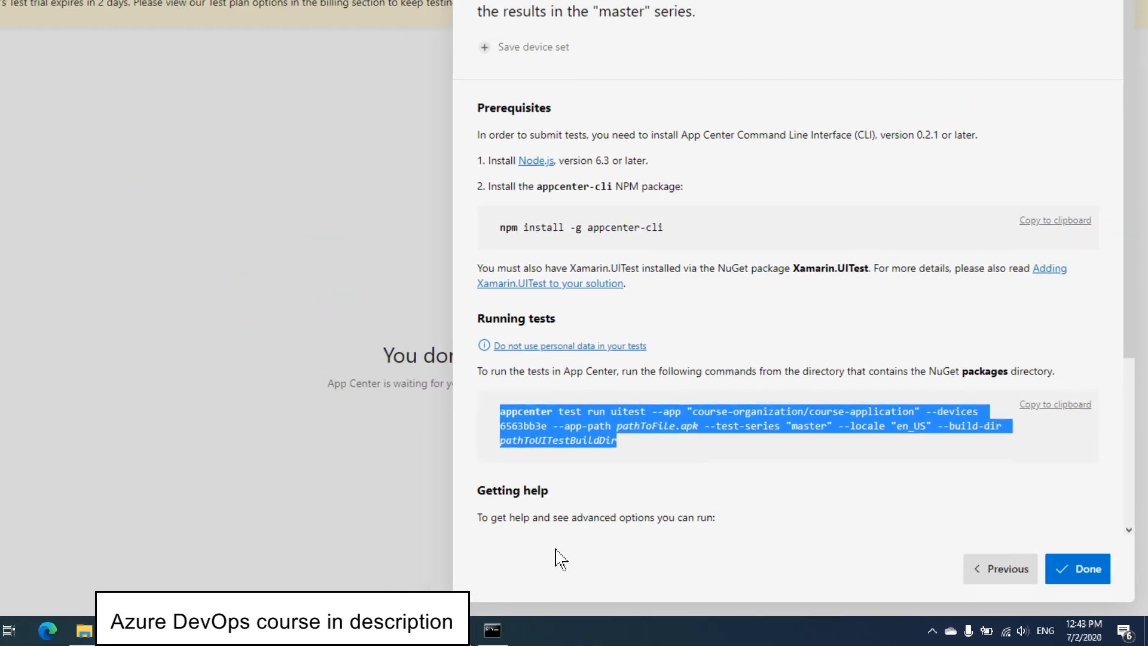
{"action": "left_click", "coordinate": [493, 630]}
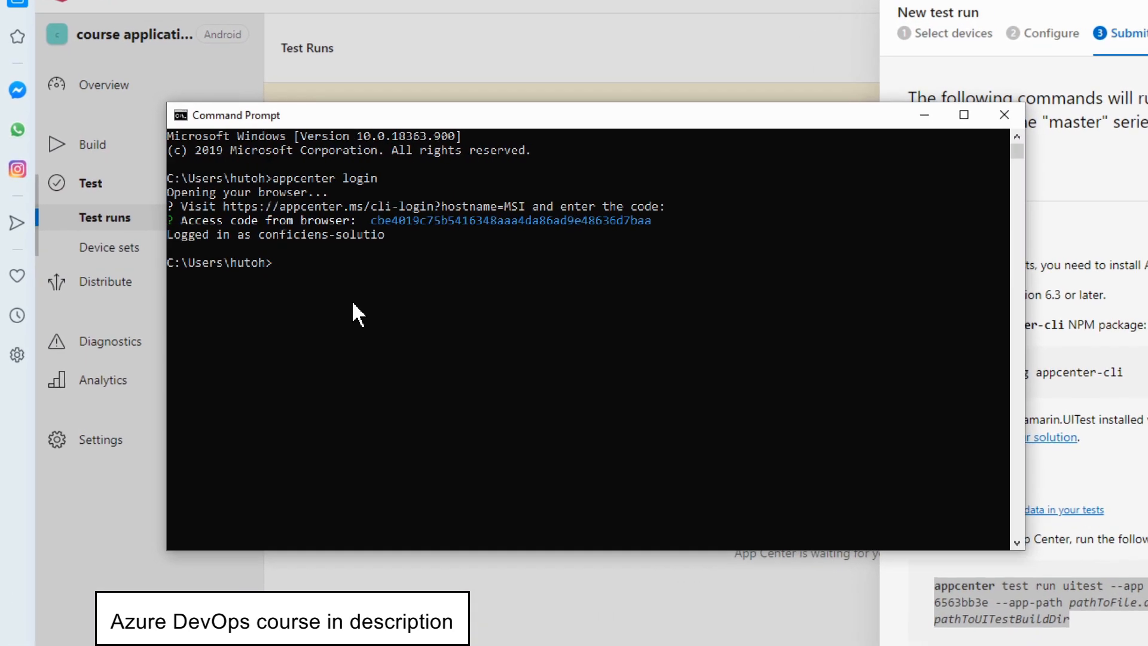
{"action": "key", "text": "ctrl+v"}
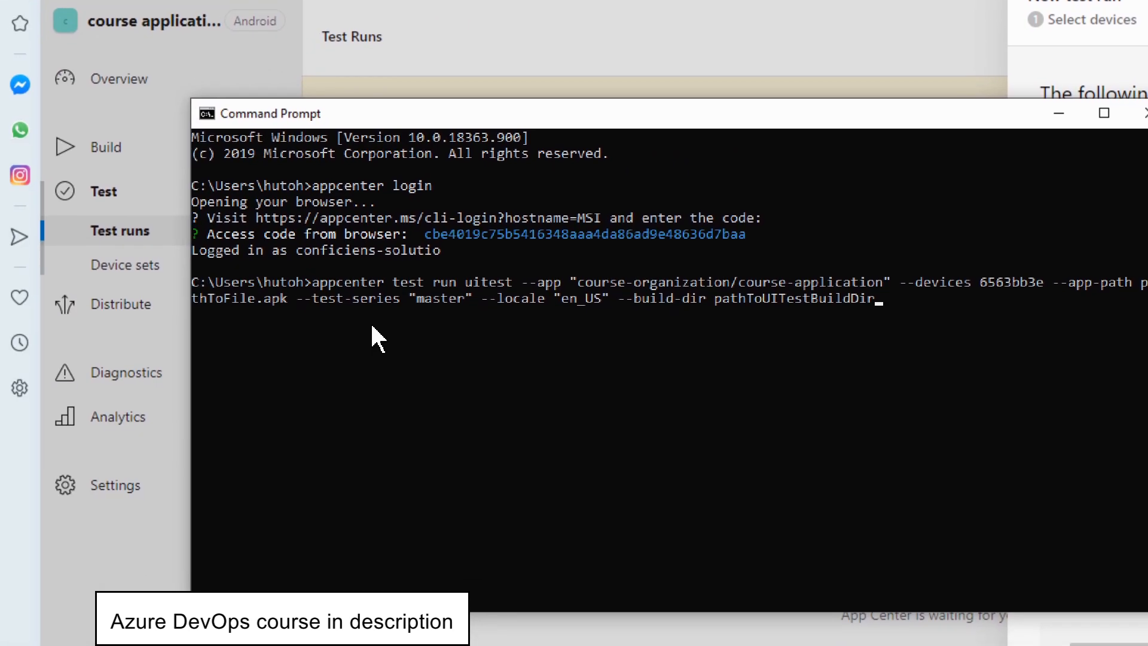
{"action": "key", "text": "Return"}
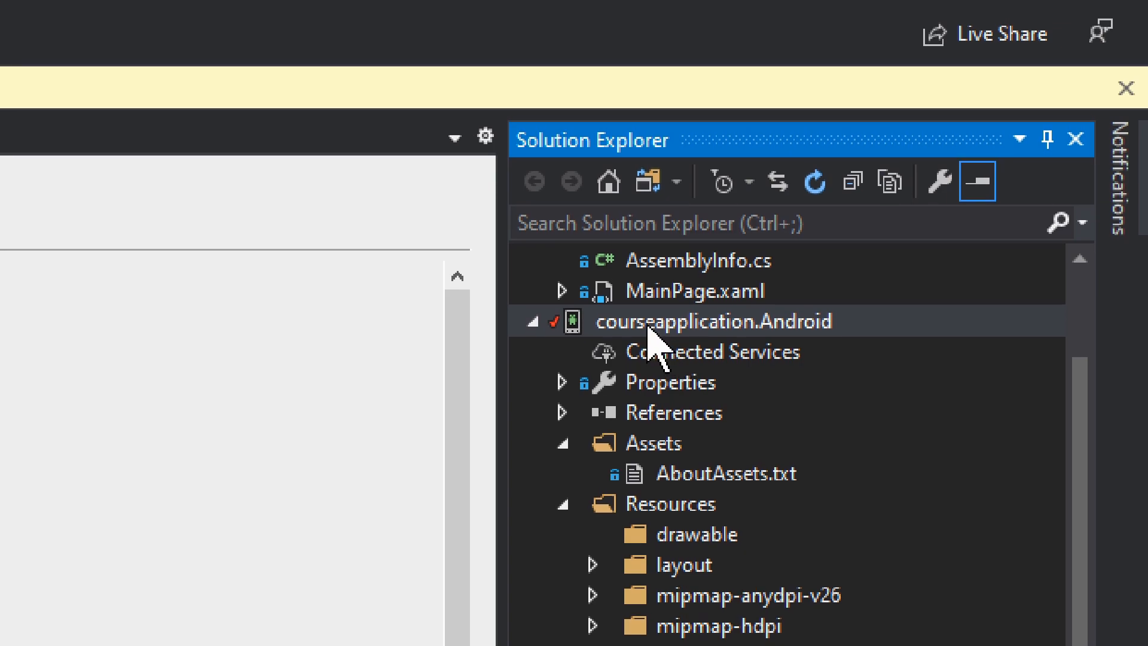
Open the courseapplication.Android project's properties in Visual Studio and show its Android Manifest settings.
{"action": "right_click", "coordinate": [649, 327]}
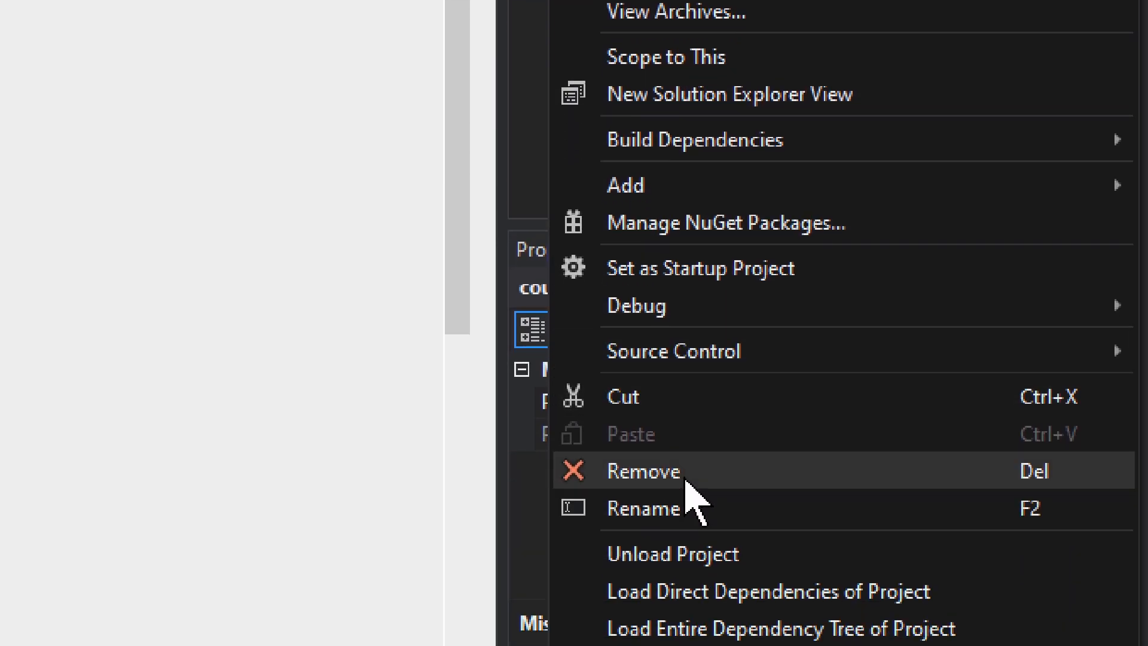
{"action": "left_click", "coordinate": [670, 481]}
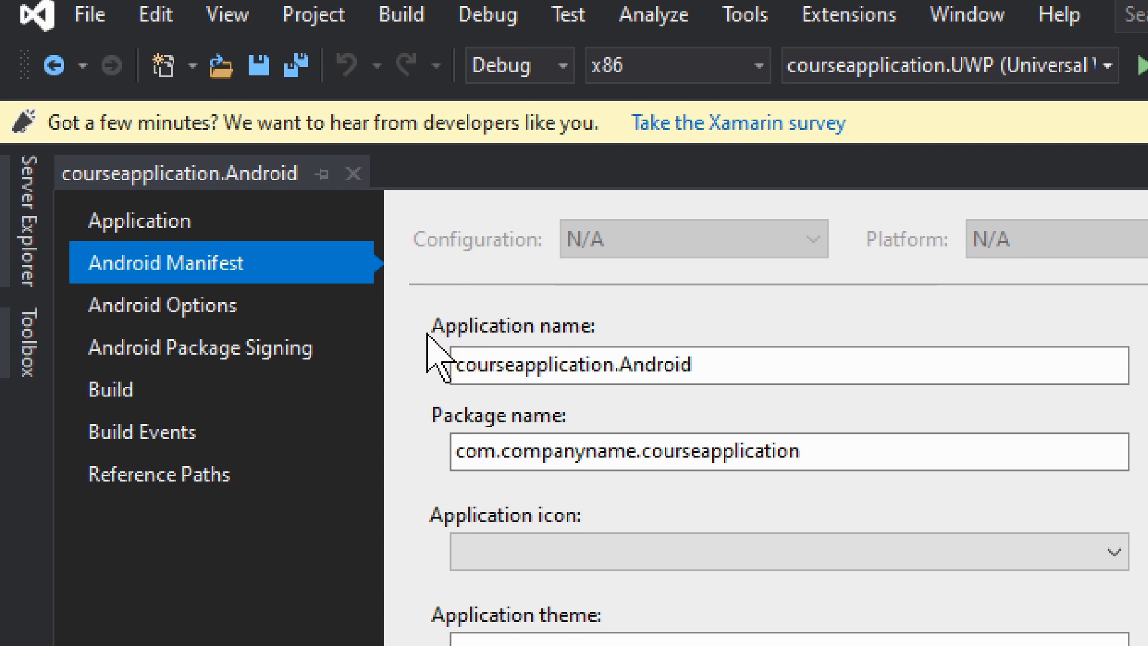
{"action": "left_click", "coordinate": [424, 347]}
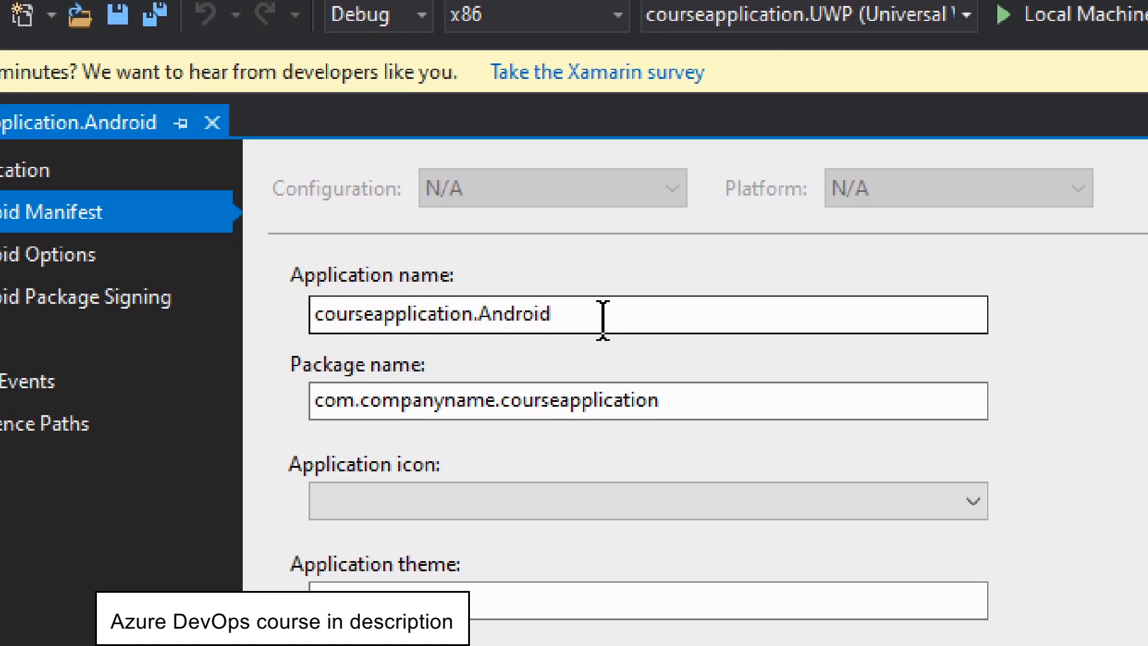
Examine the manifest's application name, version number and the available install location options.
{"action": "left_click", "coordinate": [682, 293]}
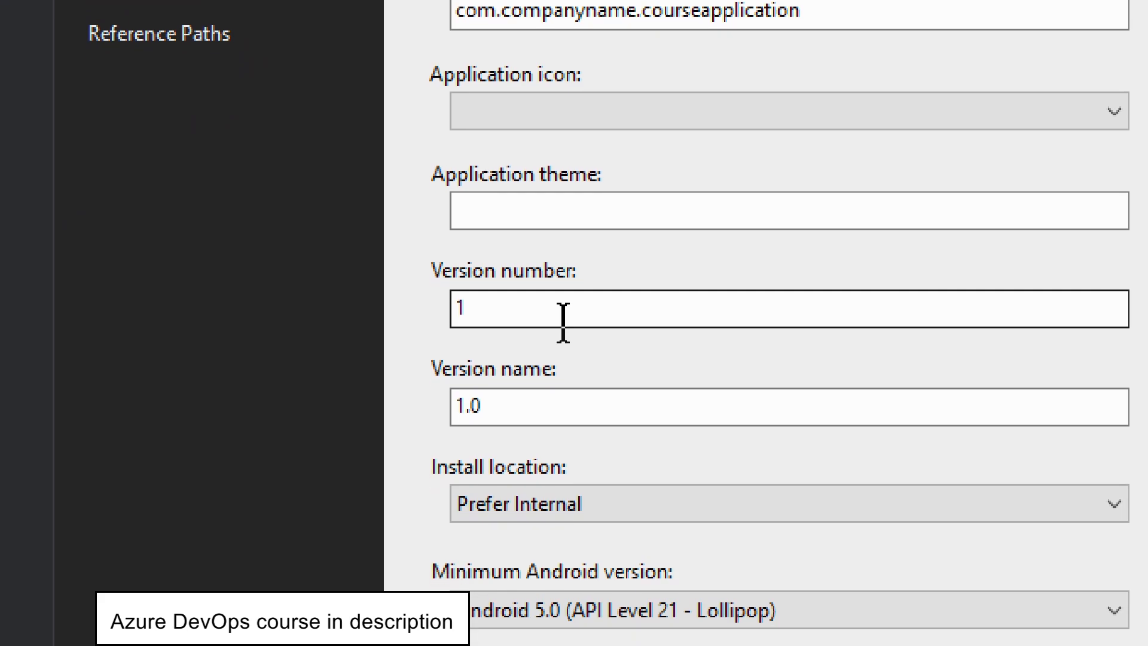
{"action": "left_click", "coordinate": [563, 323]}
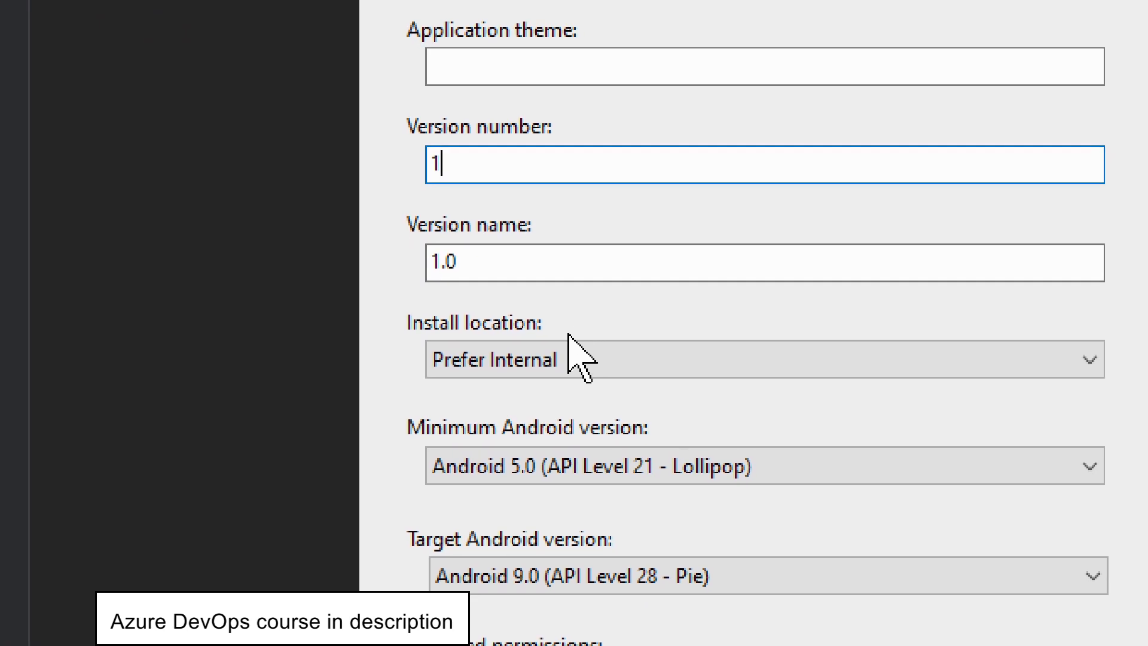
{"action": "left_click", "coordinate": [592, 340]}
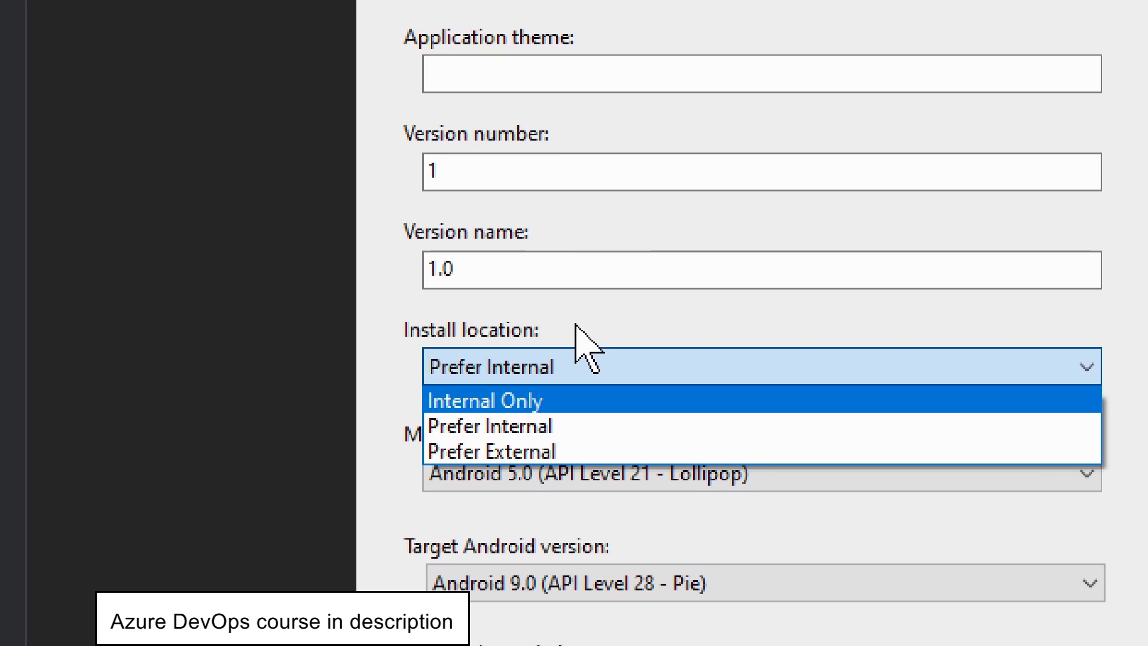
{"action": "left_click", "coordinate": [592, 281]}
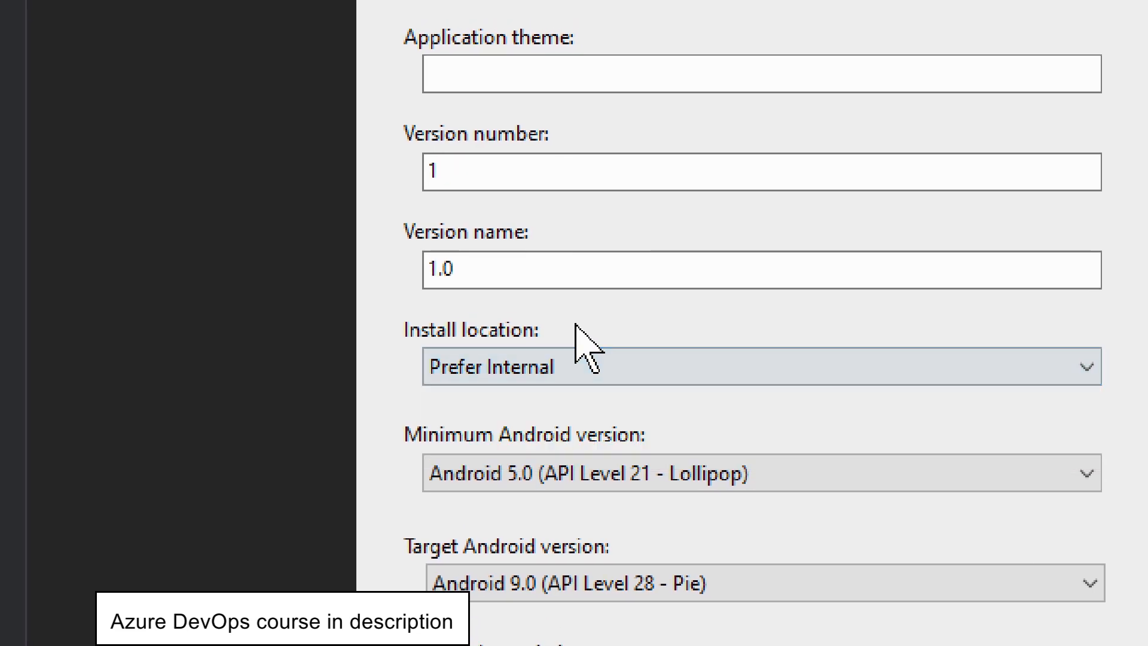
Examine the manifest's target Android version choices and its list of required permissions.
{"action": "scroll", "coordinate": [588, 350], "scroll_direction": "down", "scroll_amount": 3}
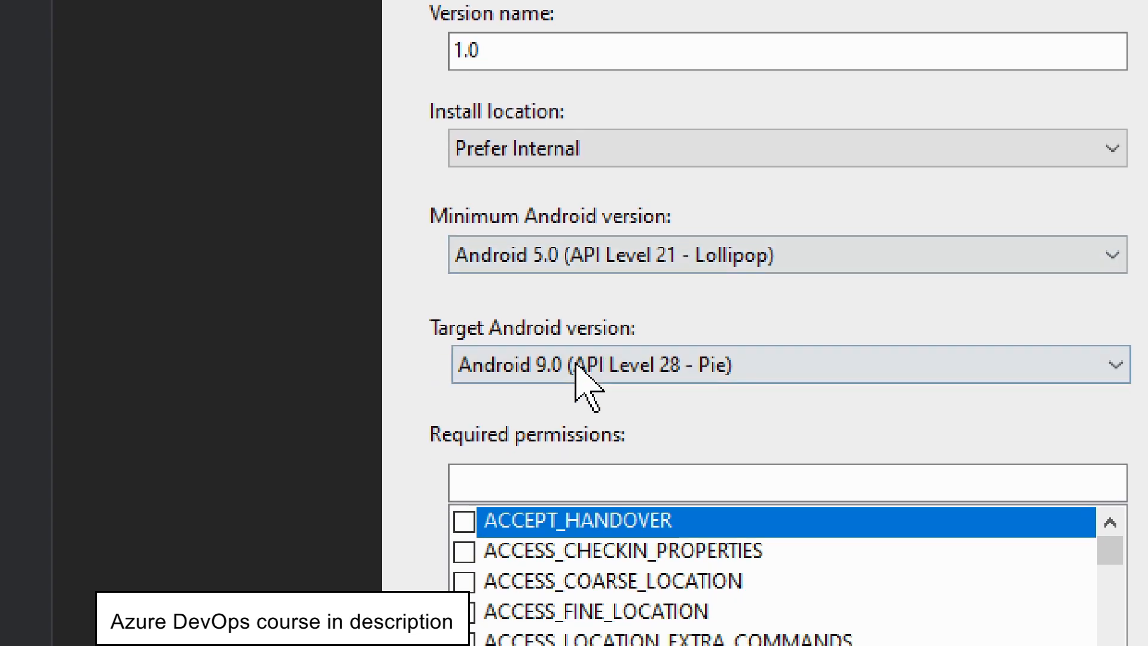
{"action": "left_click", "coordinate": [589, 438]}
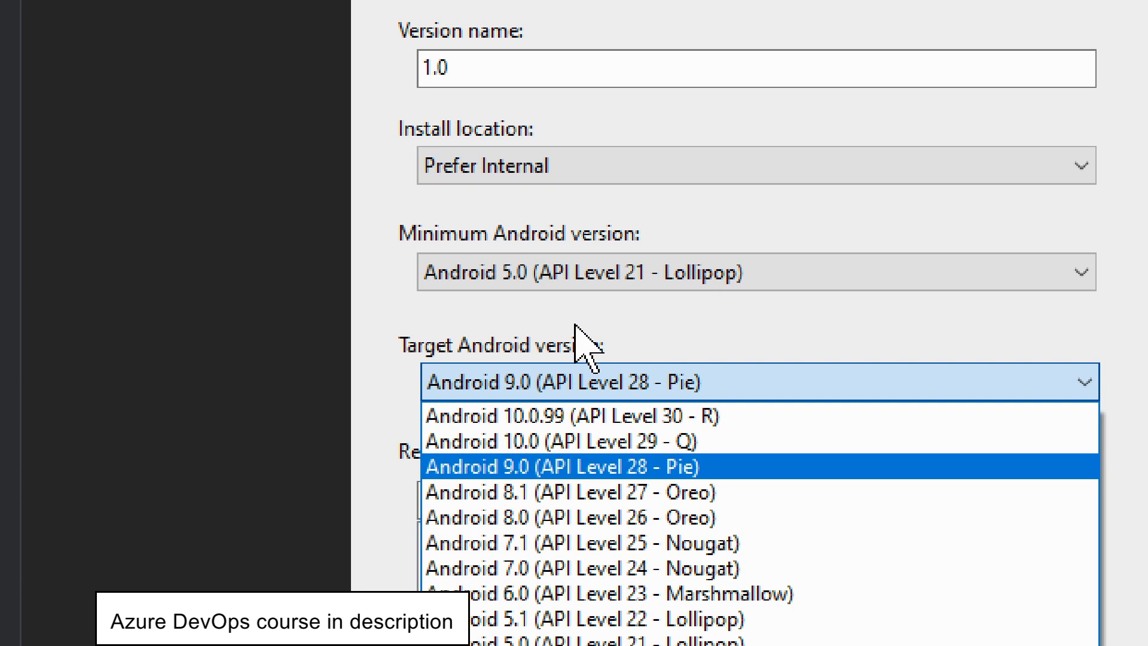
{"action": "left_click", "coordinate": [577, 329]}
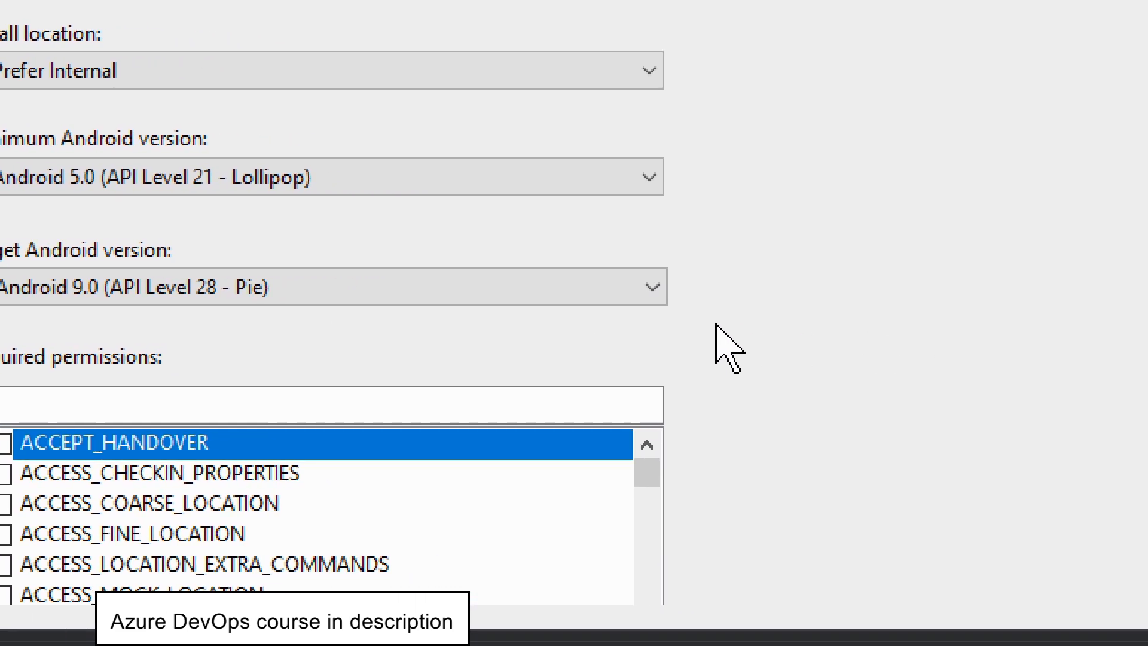
{"action": "scroll", "coordinate": [639, 513], "scroll_direction": "down", "scroll_amount": 2}
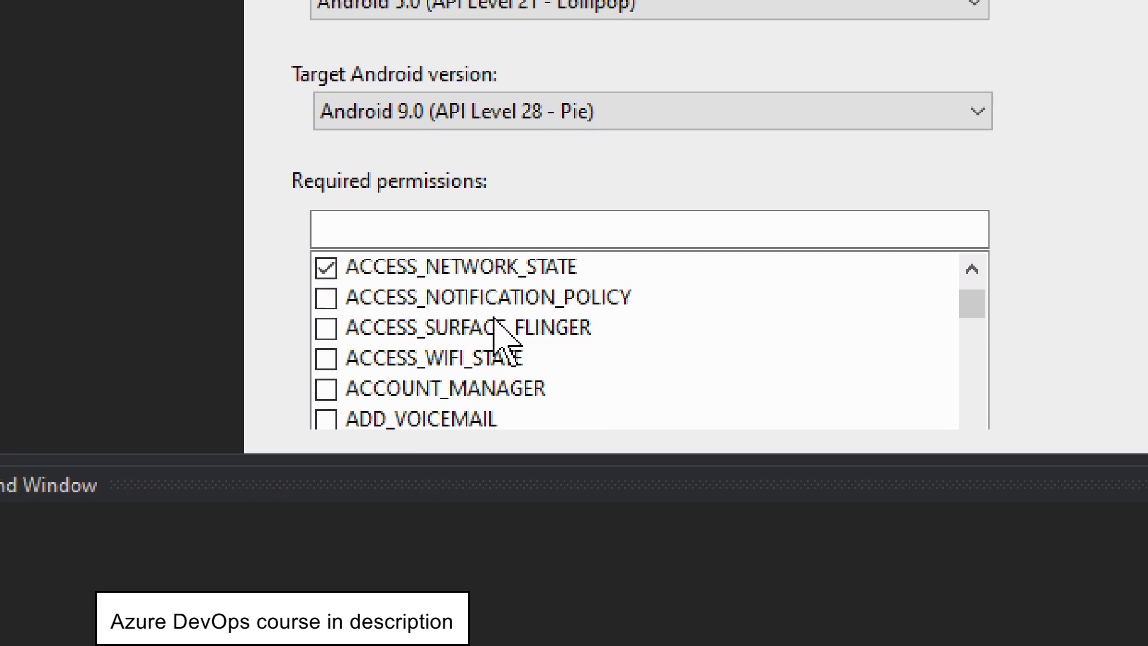
{"action": "scroll", "coordinate": [416, 475], "scroll_direction": "up", "scroll_amount": 1}
{"action": "scroll", "coordinate": [574, 330], "scroll_direction": "up", "scroll_amount": 2}
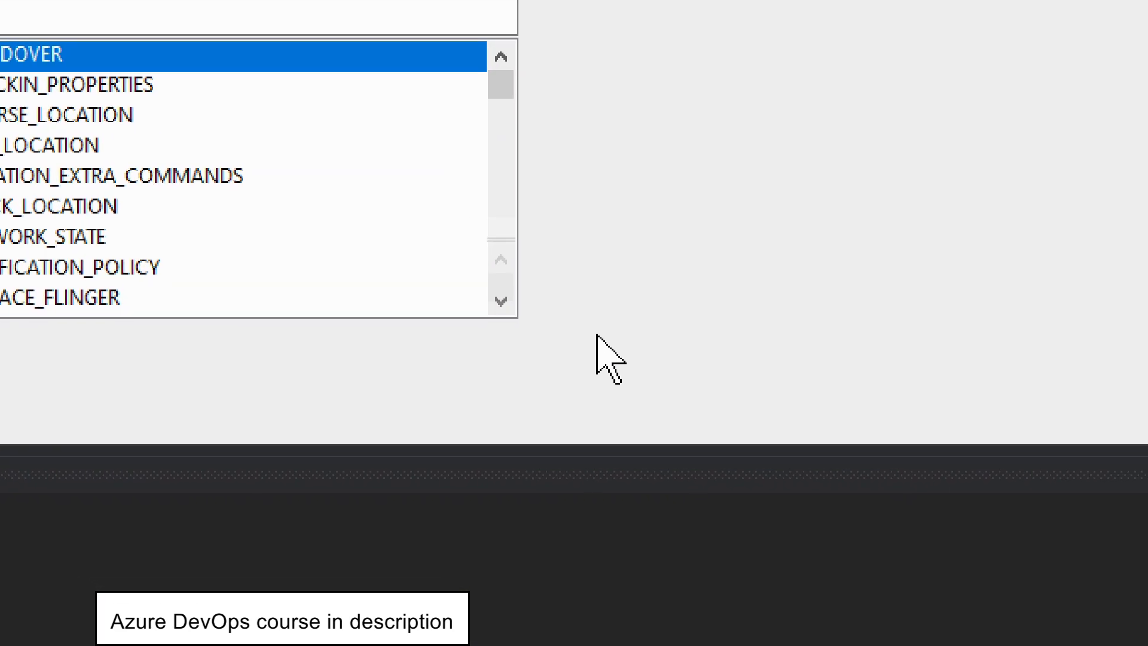
{"action": "scroll", "coordinate": [291, 159], "scroll_direction": "down", "scroll_amount": 2}
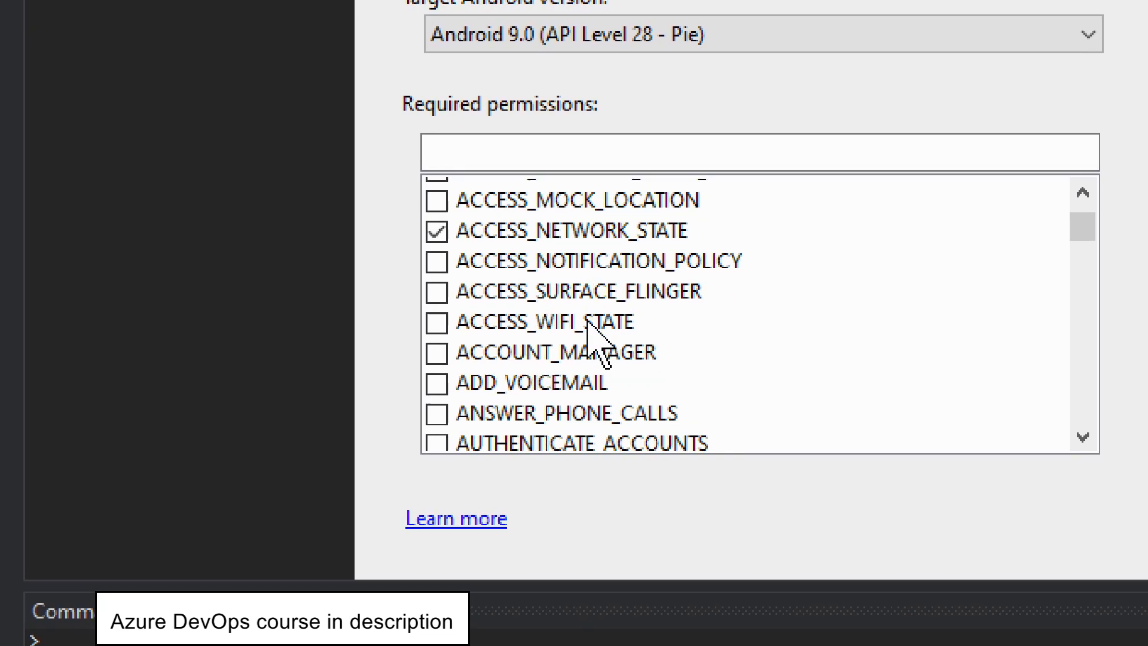
{"action": "scroll", "coordinate": [577, 326], "scroll_direction": "down", "scroll_amount": 6}
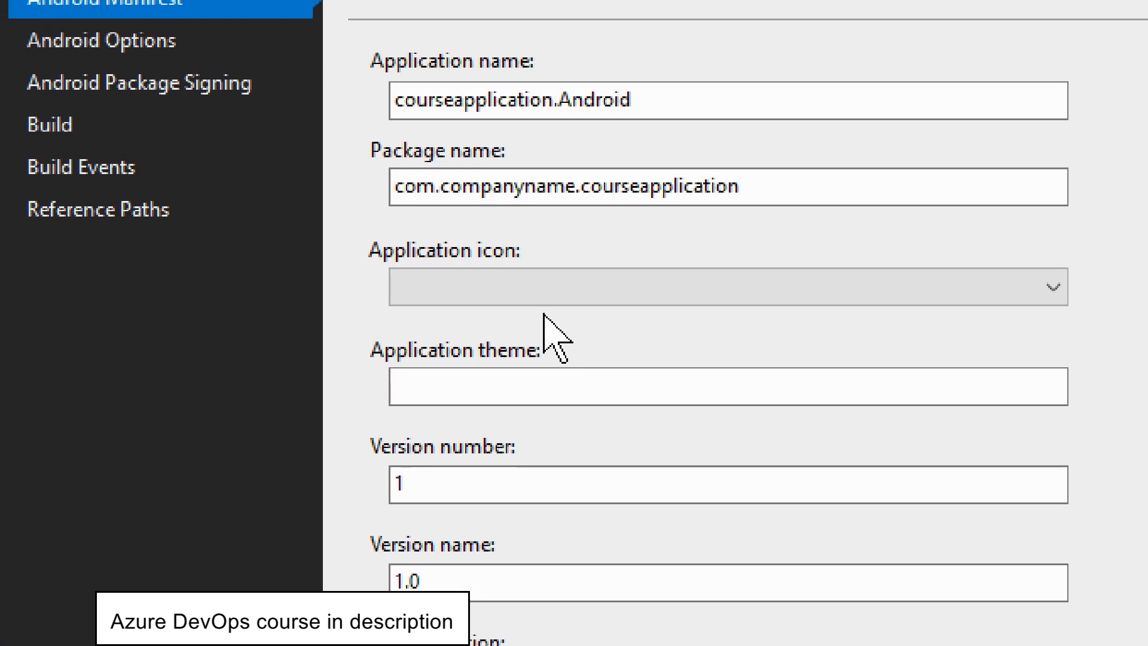
{"action": "left_click", "coordinate": [447, 277]}
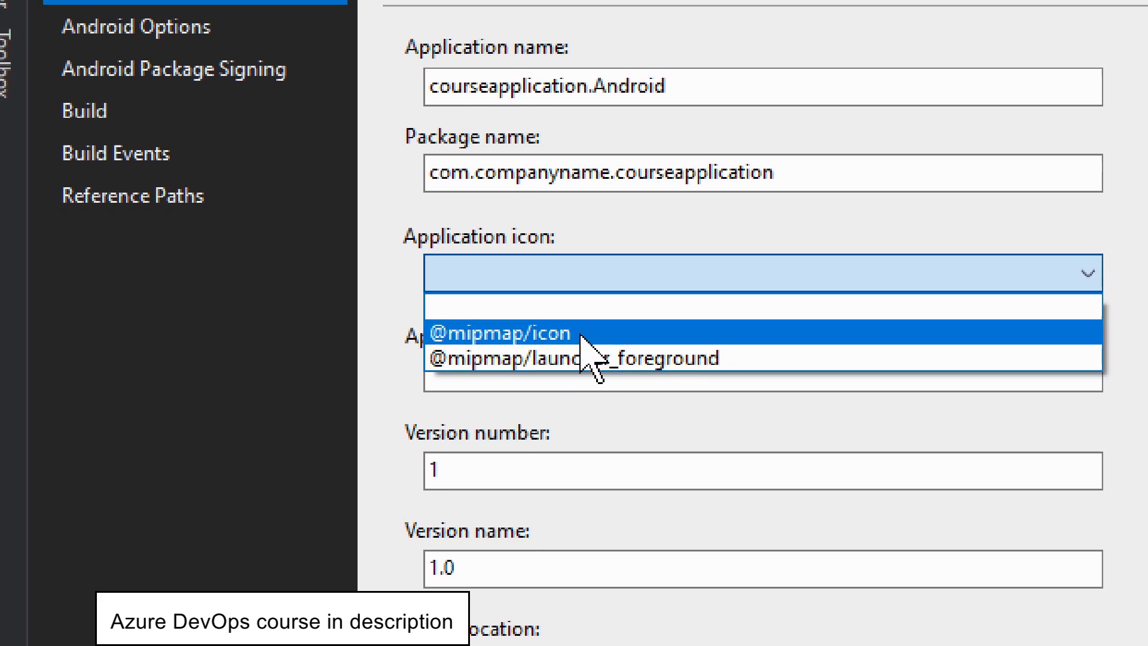
{"action": "left_click", "coordinate": [566, 390]}
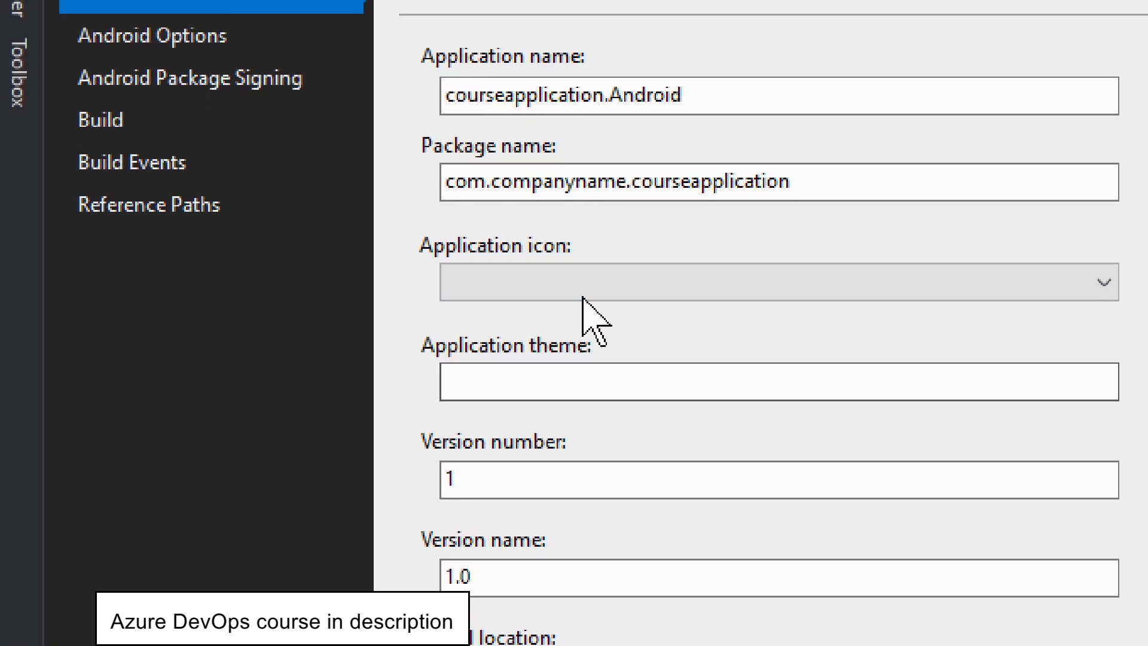
{"action": "left_click", "coordinate": [577, 251]}
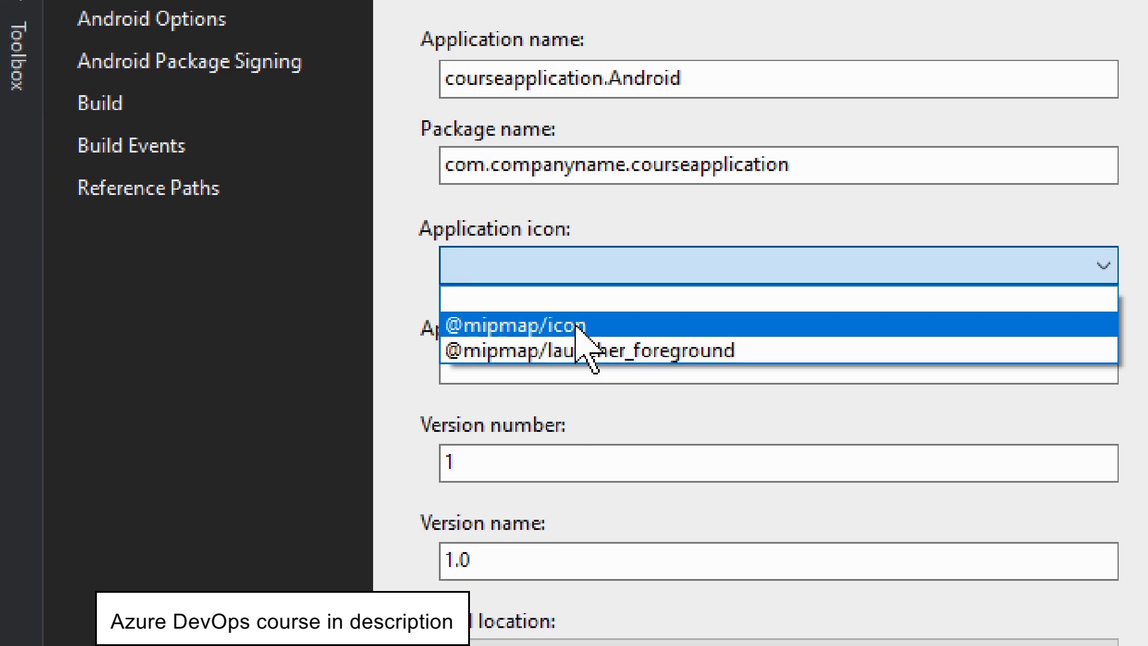
{"action": "left_click", "coordinate": [580, 323]}
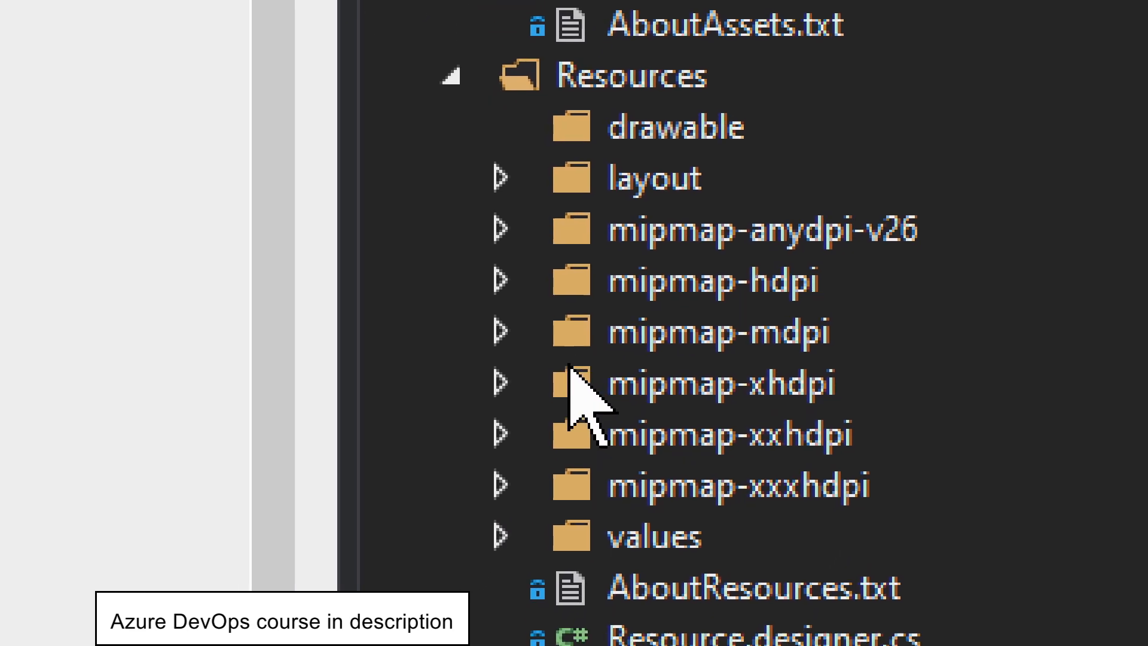
Expand the mipmap-anydpi-v26, mipmap-hdpi and mipmap-mdpi resource folders to examine the icon files they contain.
{"action": "left_click", "coordinate": [569, 308]}
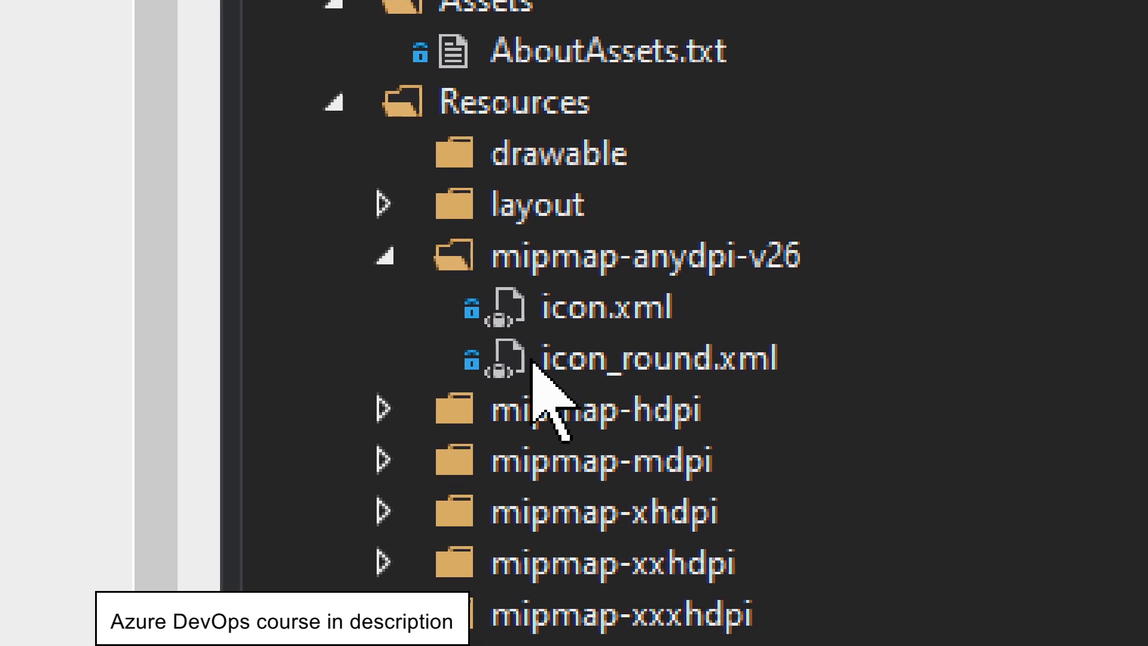
{"action": "left_click", "coordinate": [377, 412]}
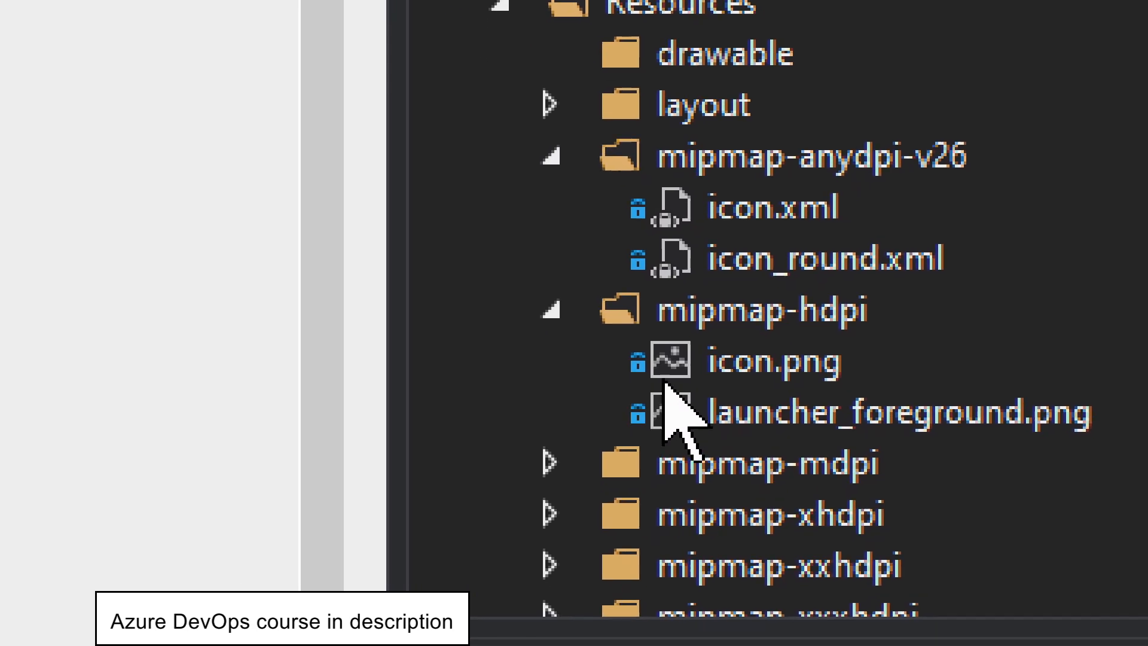
{"action": "scroll", "coordinate": [570, 356], "scroll_direction": "down", "scroll_amount": 1}
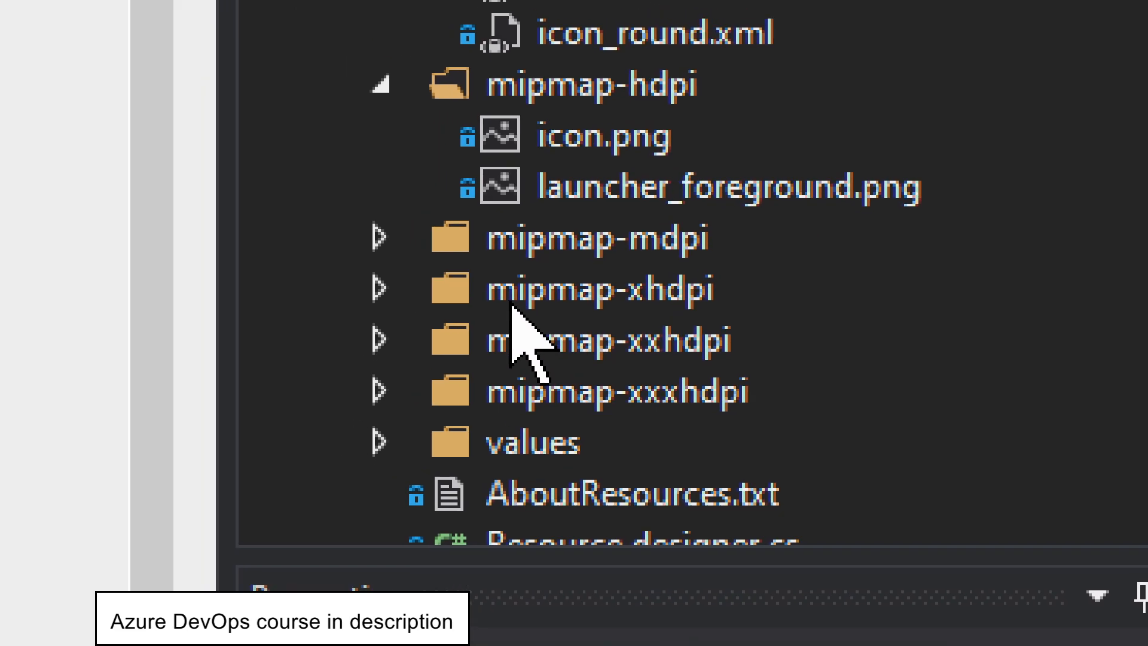
{"action": "left_click", "coordinate": [324, 240]}
{"action": "scroll", "coordinate": [662, 362], "scroll_direction": "down", "scroll_amount": 1}
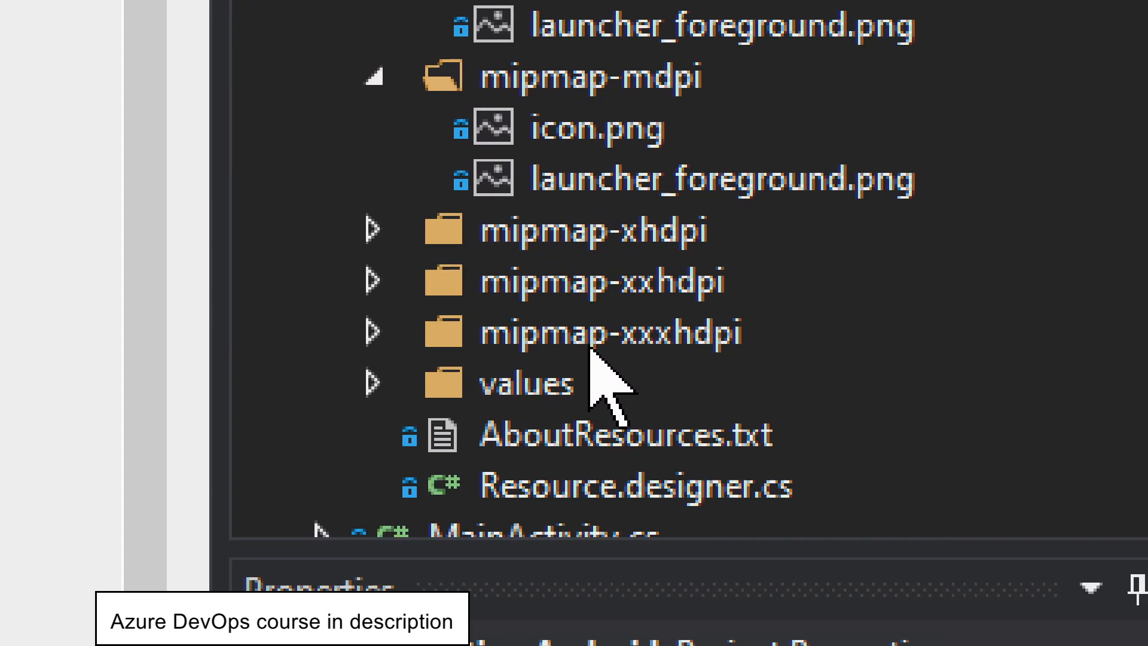
{"action": "mouse_move", "coordinate": [646, 242]}
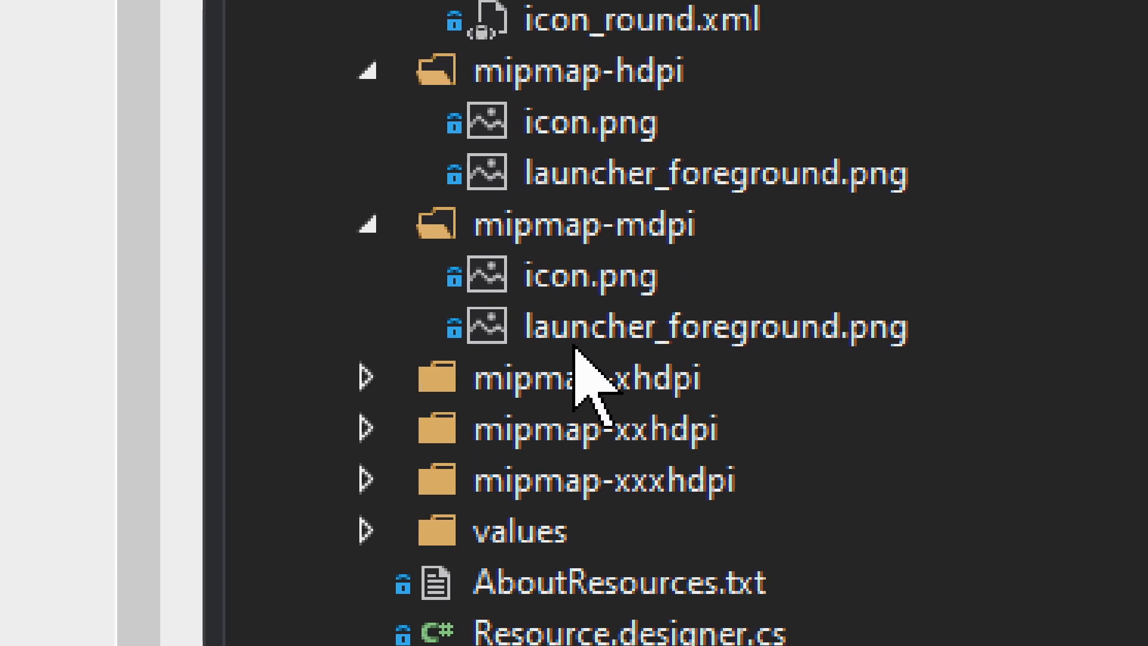
{"action": "mouse_move", "coordinate": [529, 331]}
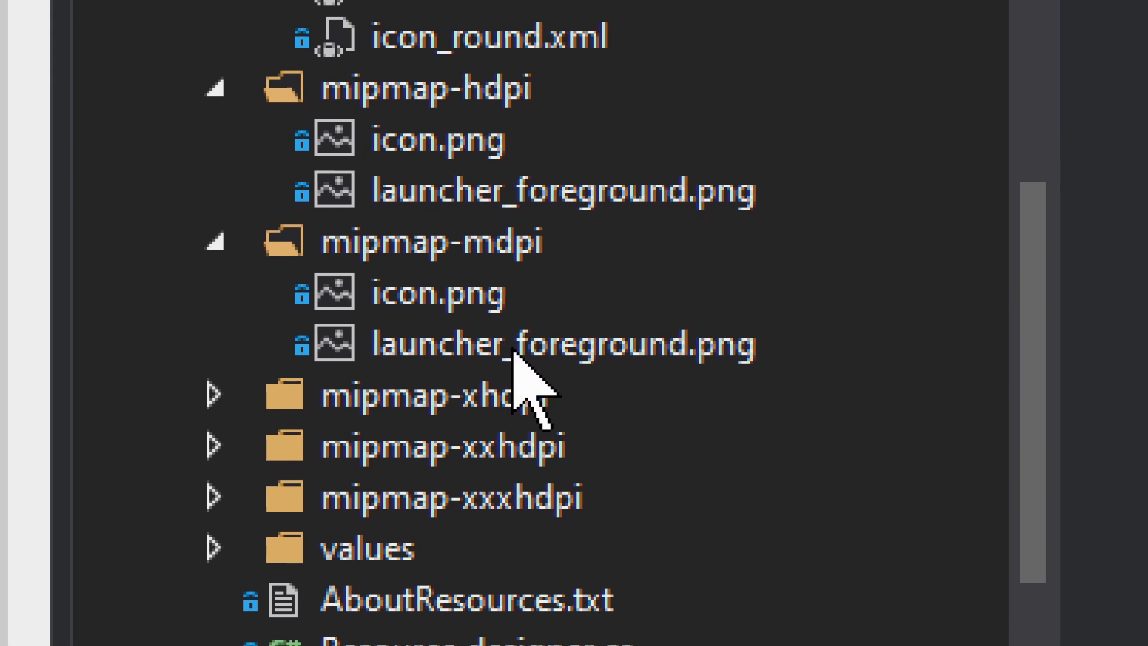
{"action": "mouse_move", "coordinate": [670, 366]}
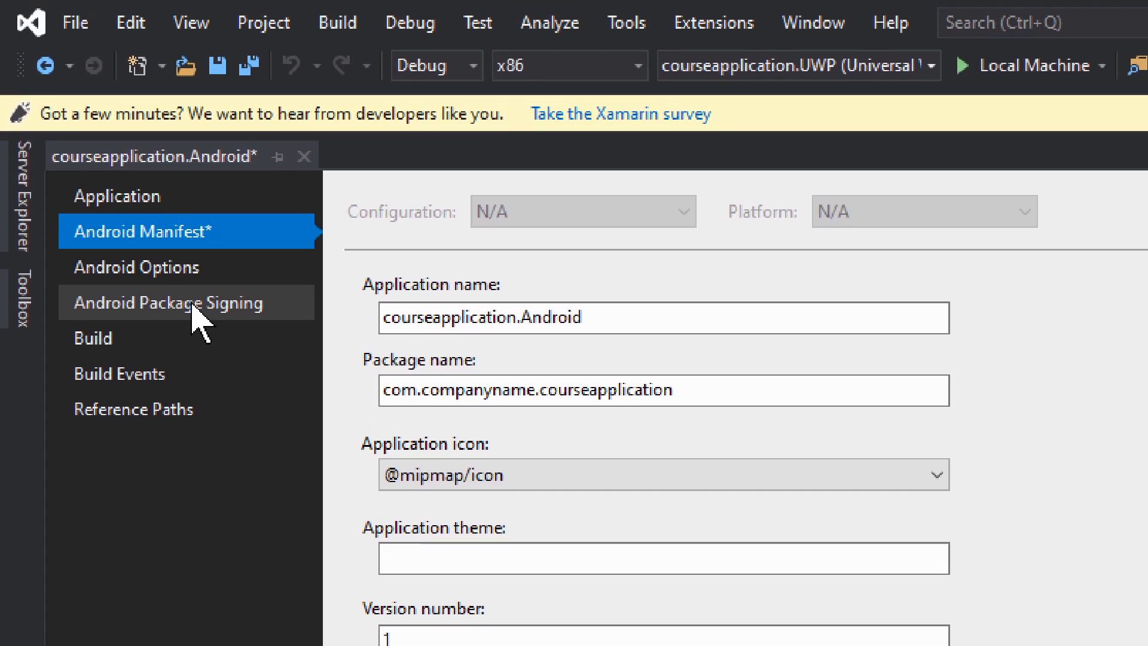
Turn on signing of the .APK file with keystore details in the Android package signing settings and go to the keystore field.
{"action": "left_click", "coordinate": [193, 305]}
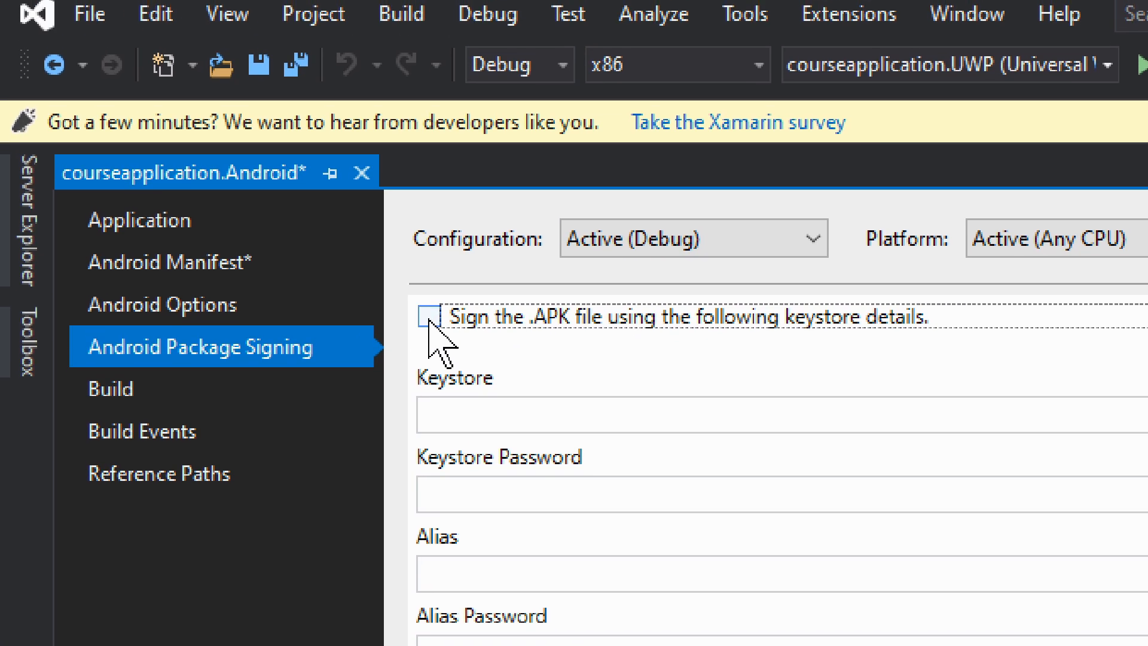
{"action": "left_click", "coordinate": [429, 317]}
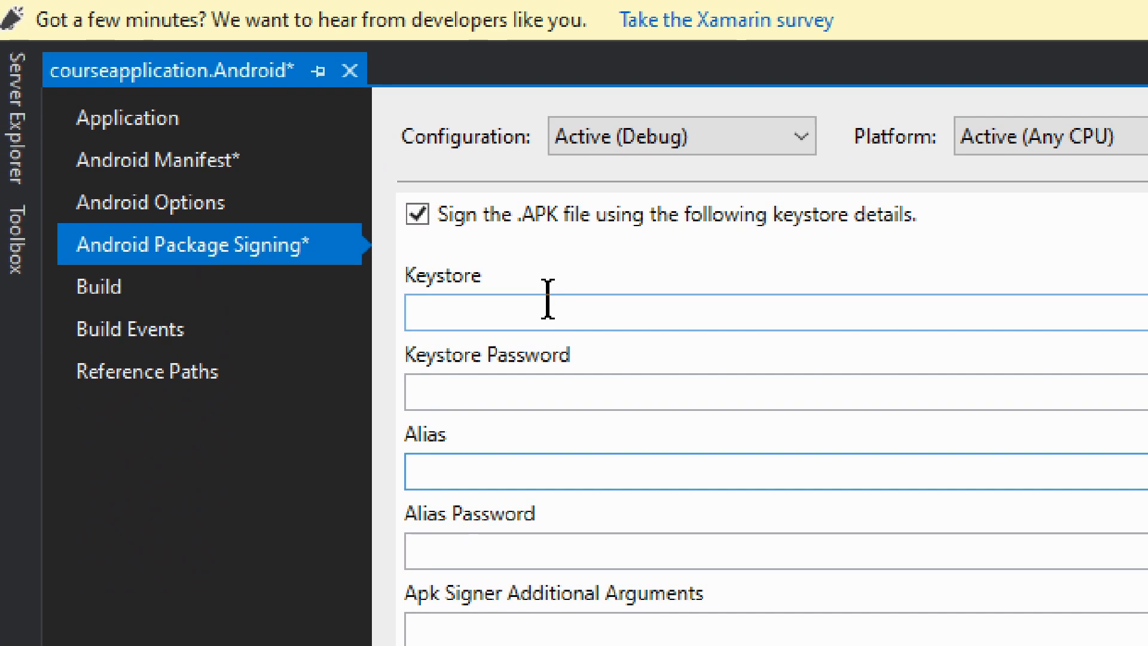
{"action": "left_click", "coordinate": [548, 175]}
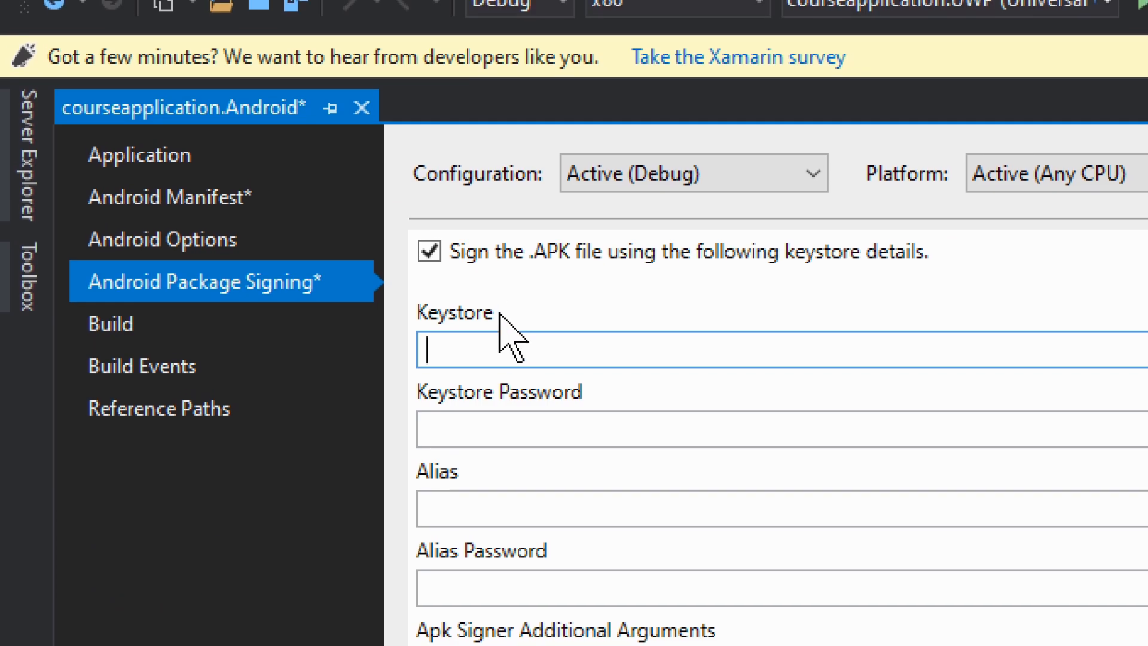
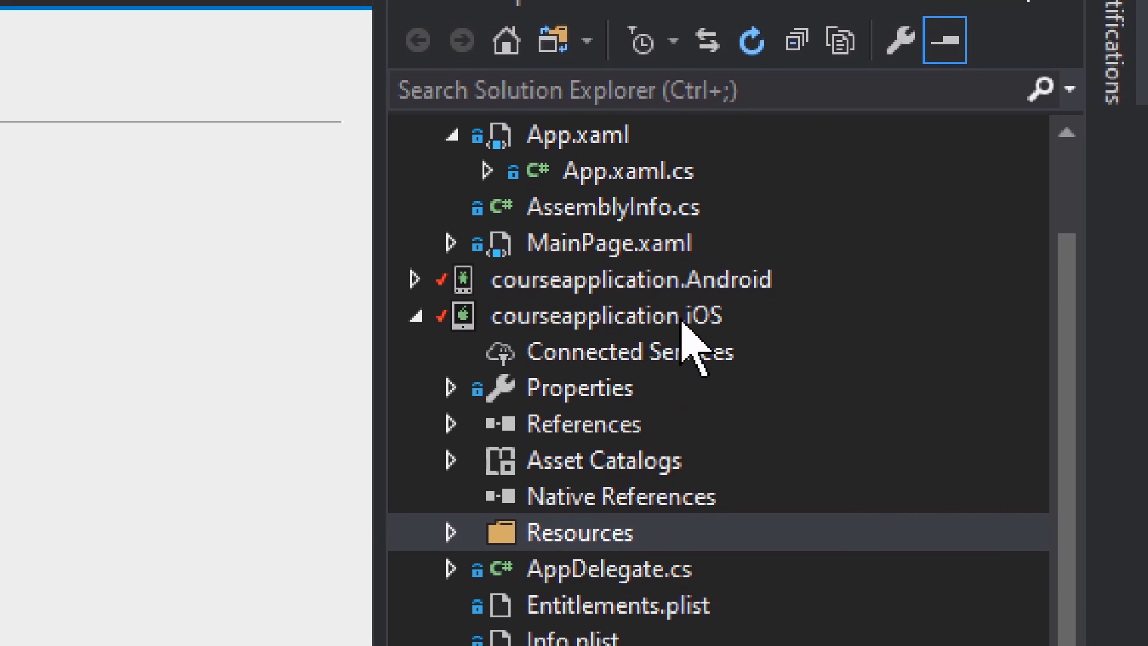
Open the courseapplication.iOS project properties and its Info.plist, and examine the application name, bundle identifier, version and deployment target settings.
{"action": "right_click", "coordinate": [552, 328]}
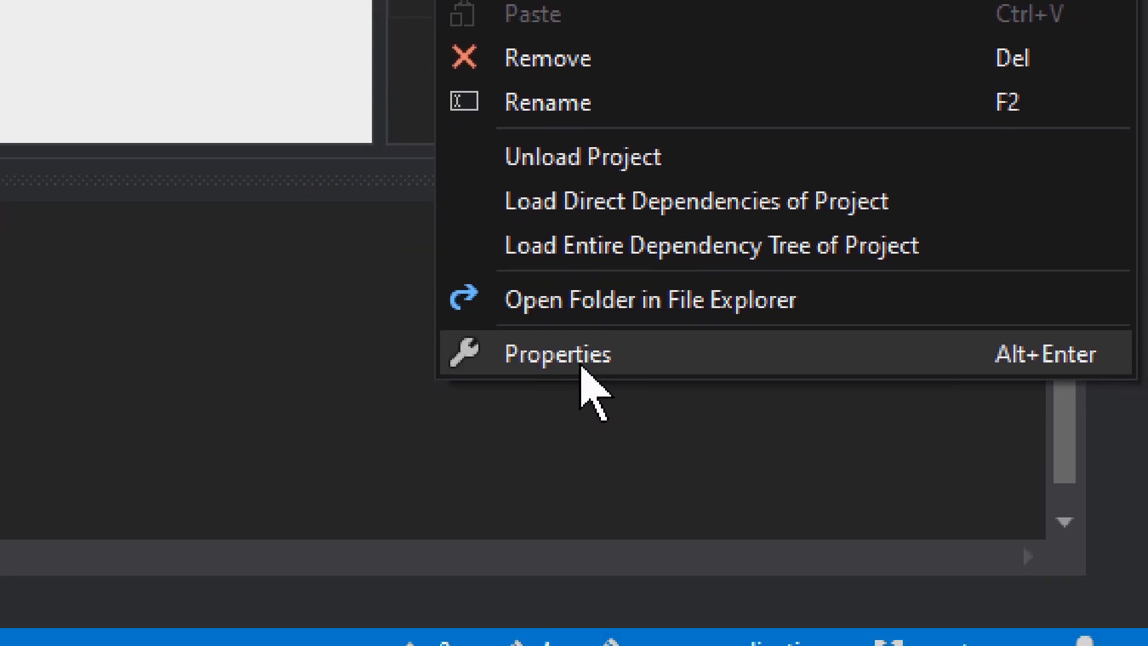
{"action": "left_click", "coordinate": [580, 645]}
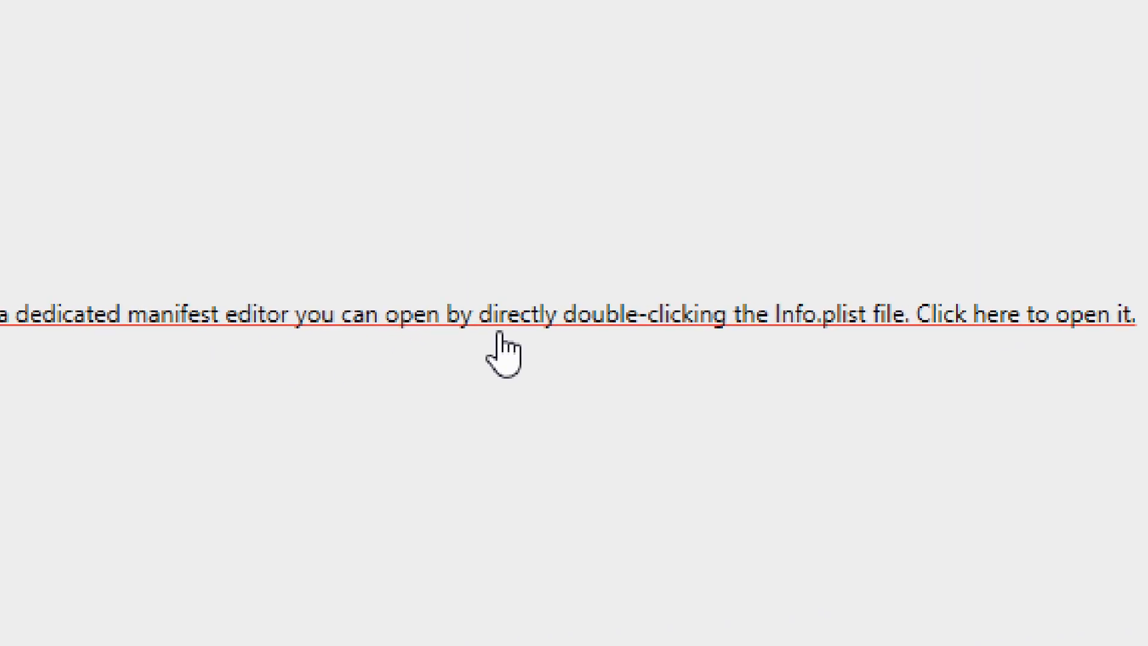
{"action": "left_click", "coordinate": [499, 332]}
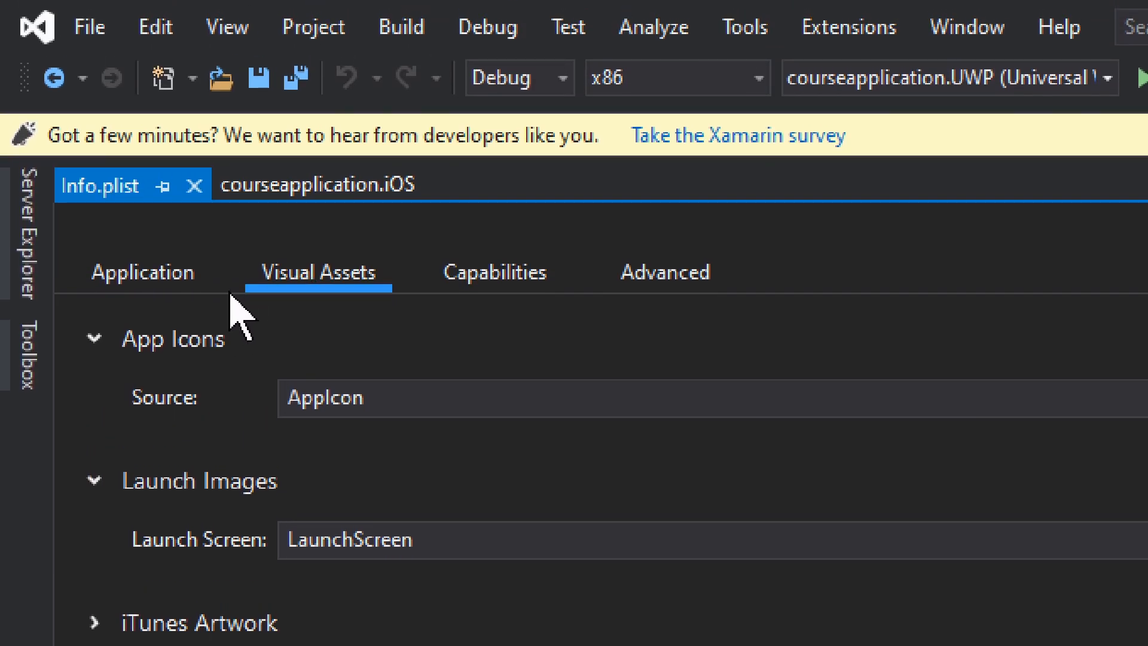
{"action": "left_click", "coordinate": [168, 288]}
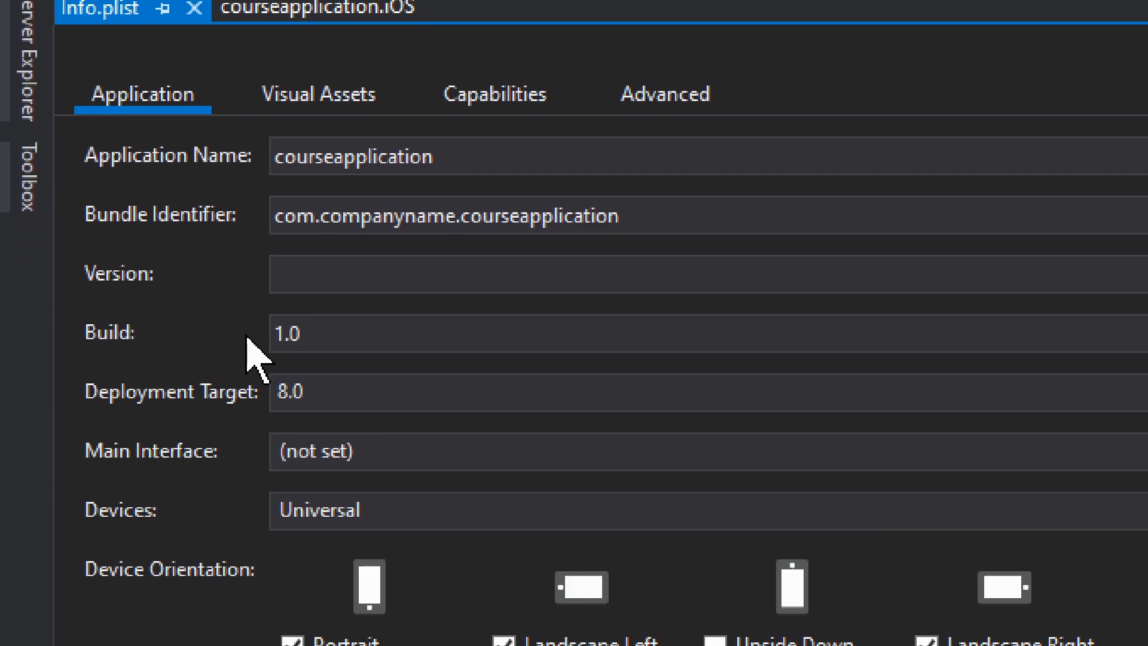
{"action": "mouse_move", "coordinate": [247, 336]}
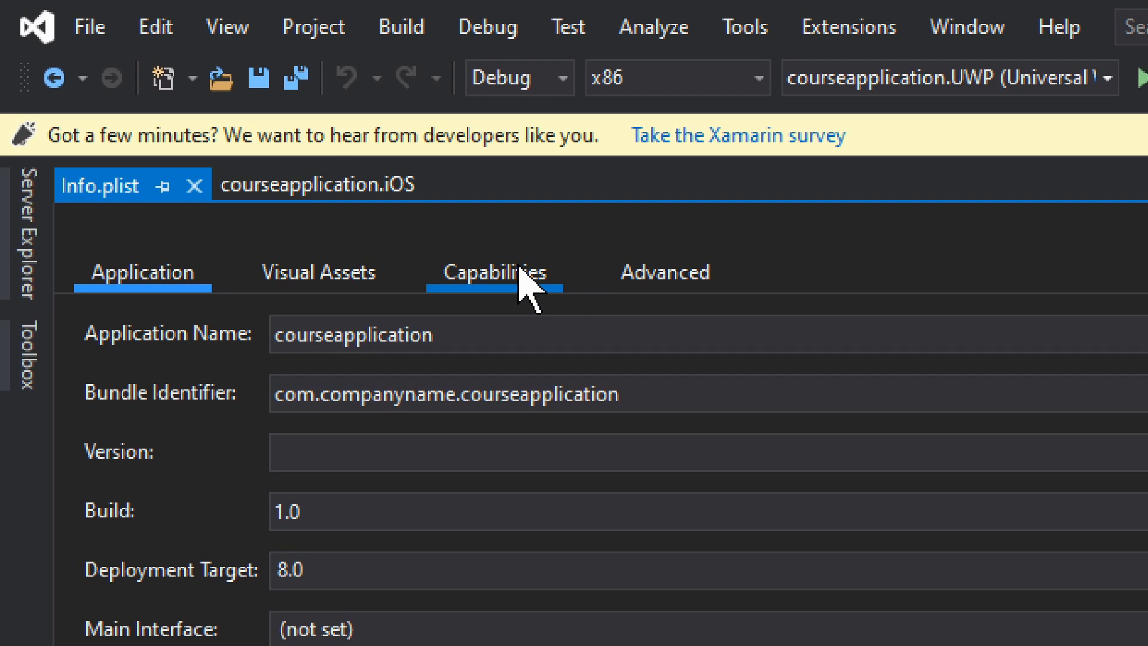
Examine the Maps Integration and Background Modes capabilities and the advanced document types in Info.plist, and return to its application settings.
{"action": "left_click", "coordinate": [521, 269]}
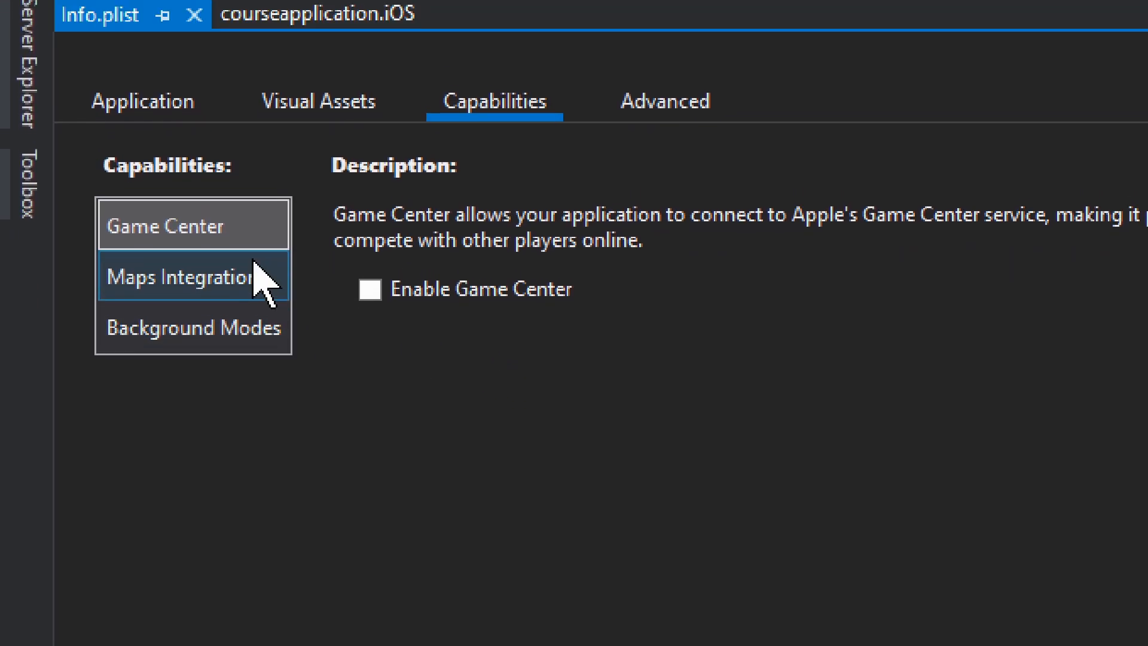
{"action": "left_click", "coordinate": [214, 323]}
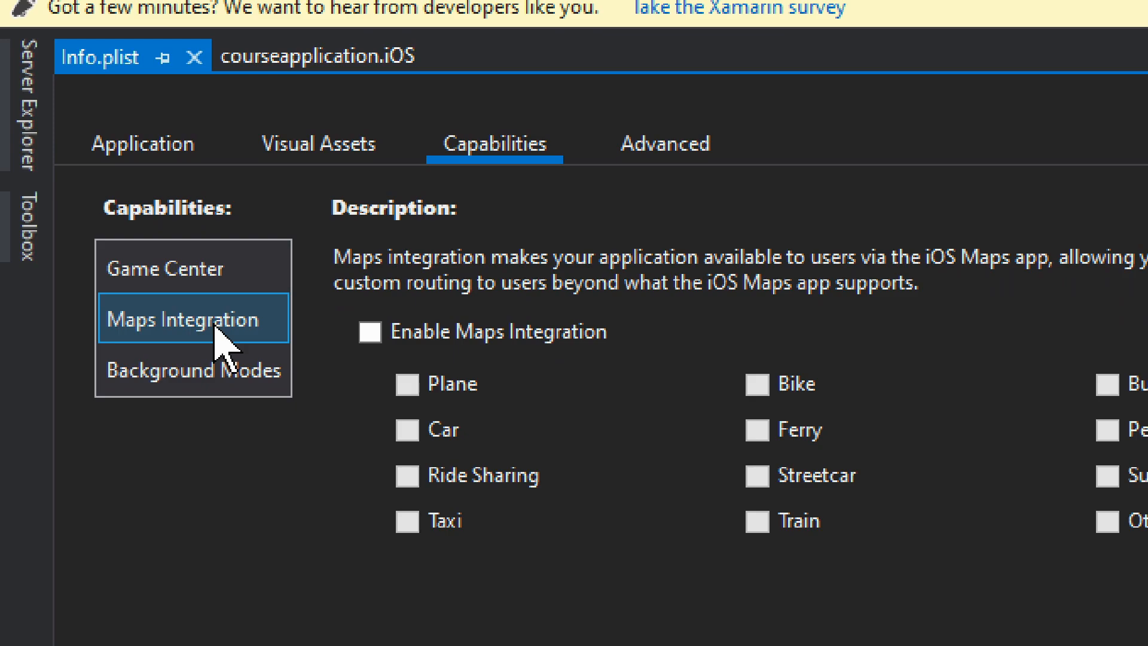
{"action": "left_click", "coordinate": [215, 376]}
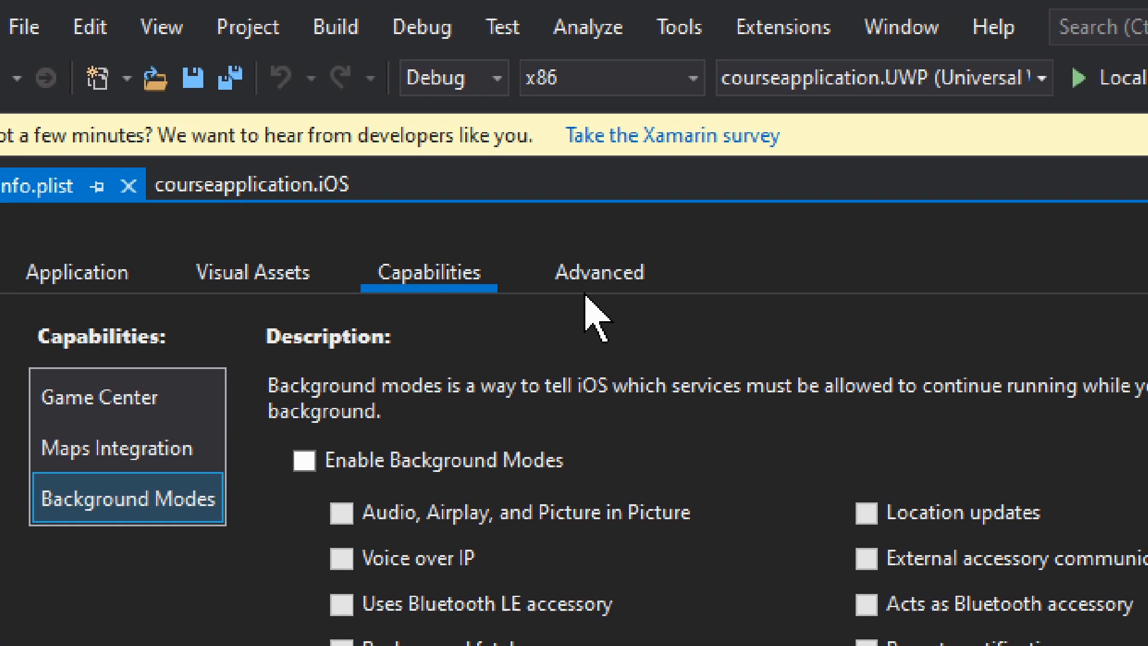
{"action": "left_click", "coordinate": [655, 203]}
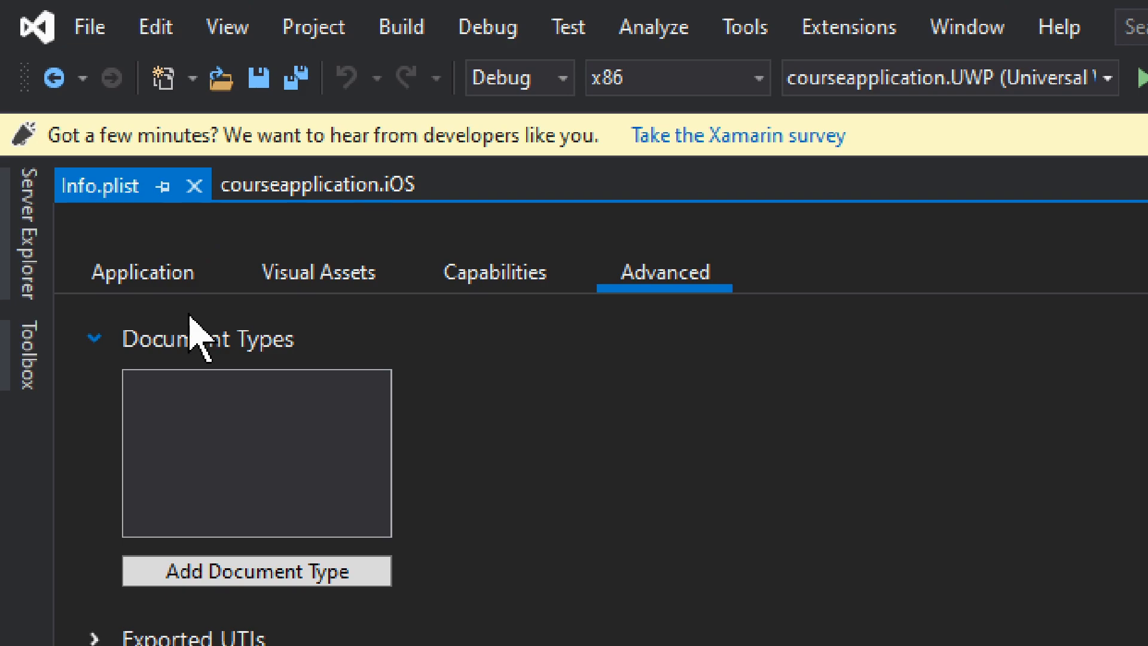
{"action": "left_click", "coordinate": [169, 280]}
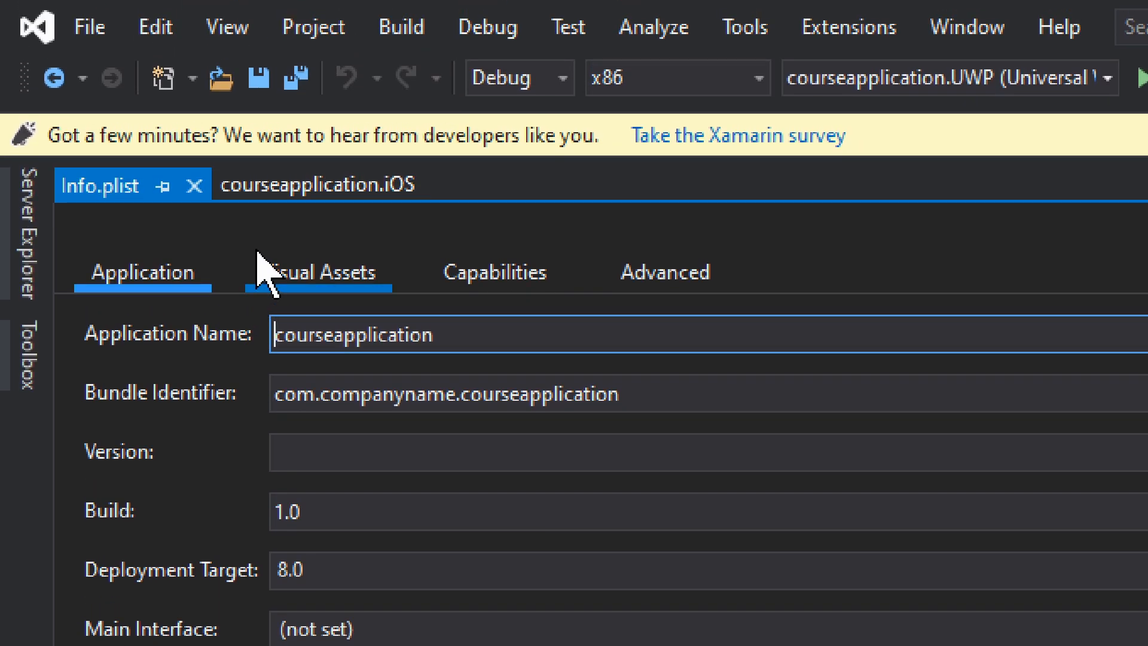
Examine the iOS project's bundle signing settings and the Apple Developer Account sign-in for automatic provisioning, closing it without entering credentials.
{"action": "left_click", "coordinate": [306, 193]}
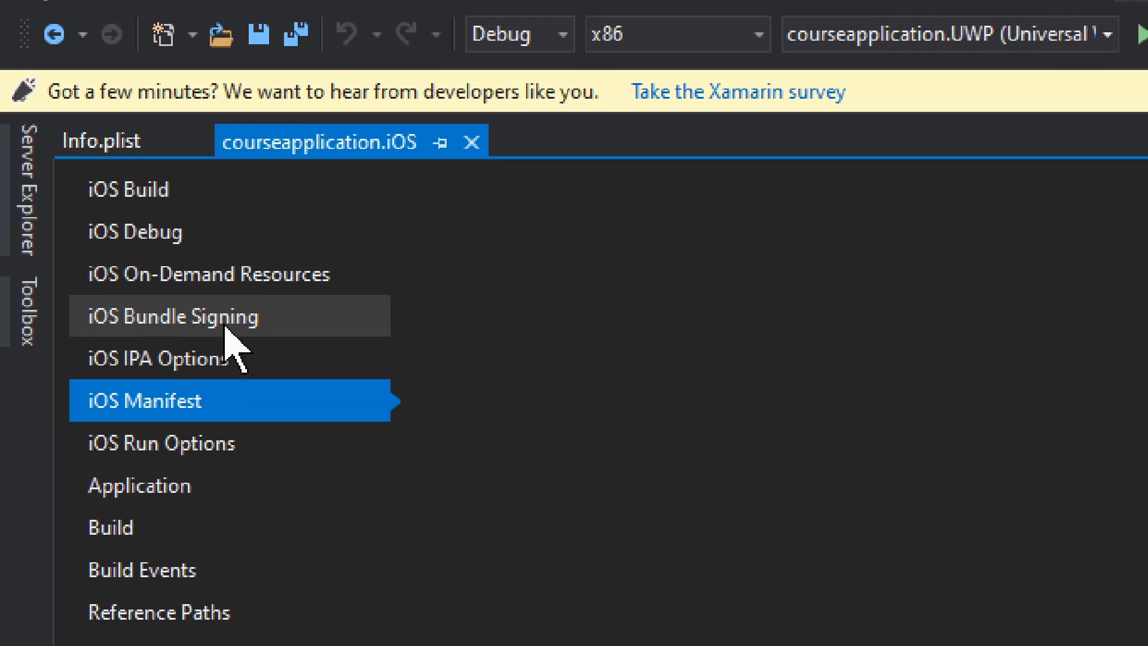
{"action": "left_click", "coordinate": [226, 278]}
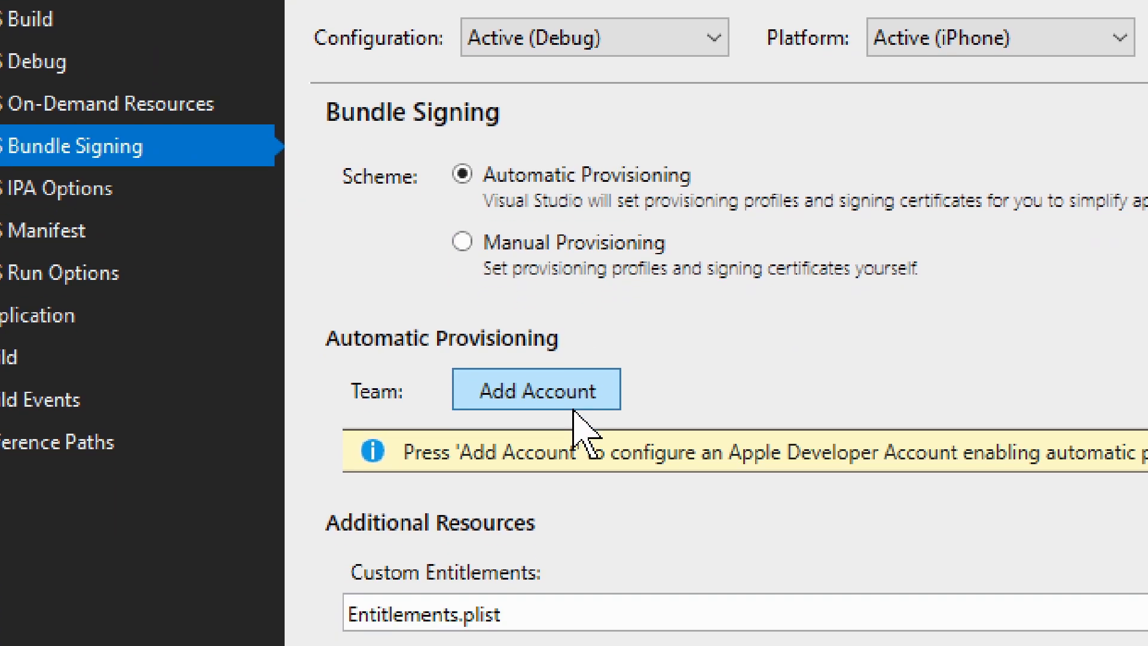
{"action": "left_click", "coordinate": [572, 391]}
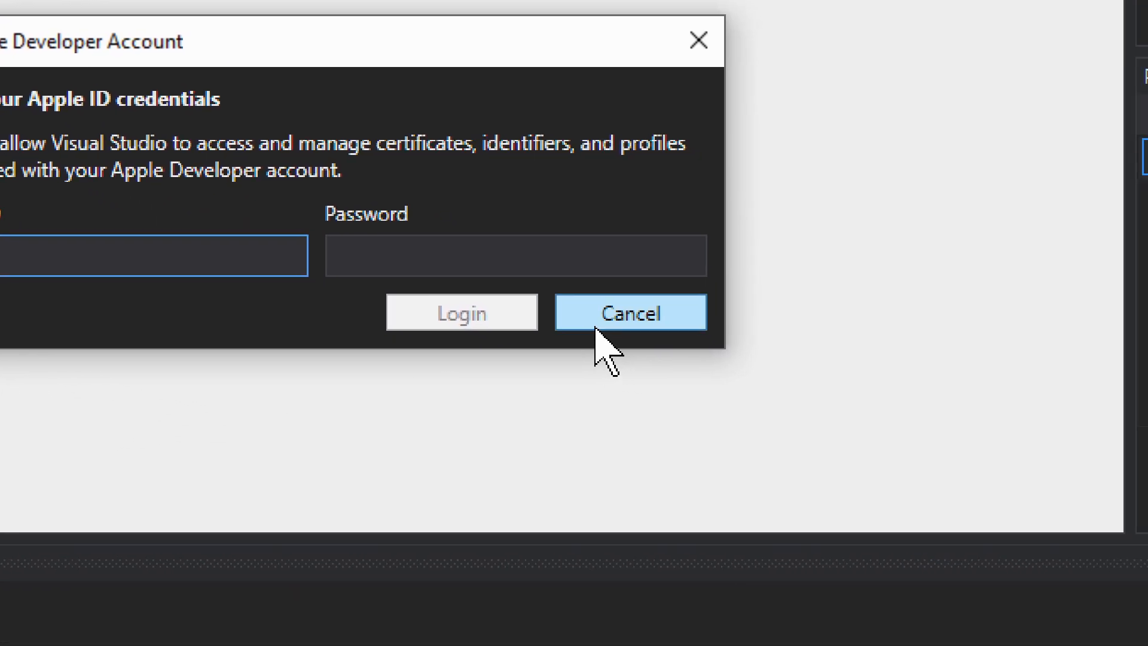
{"action": "left_click", "coordinate": [743, 378]}
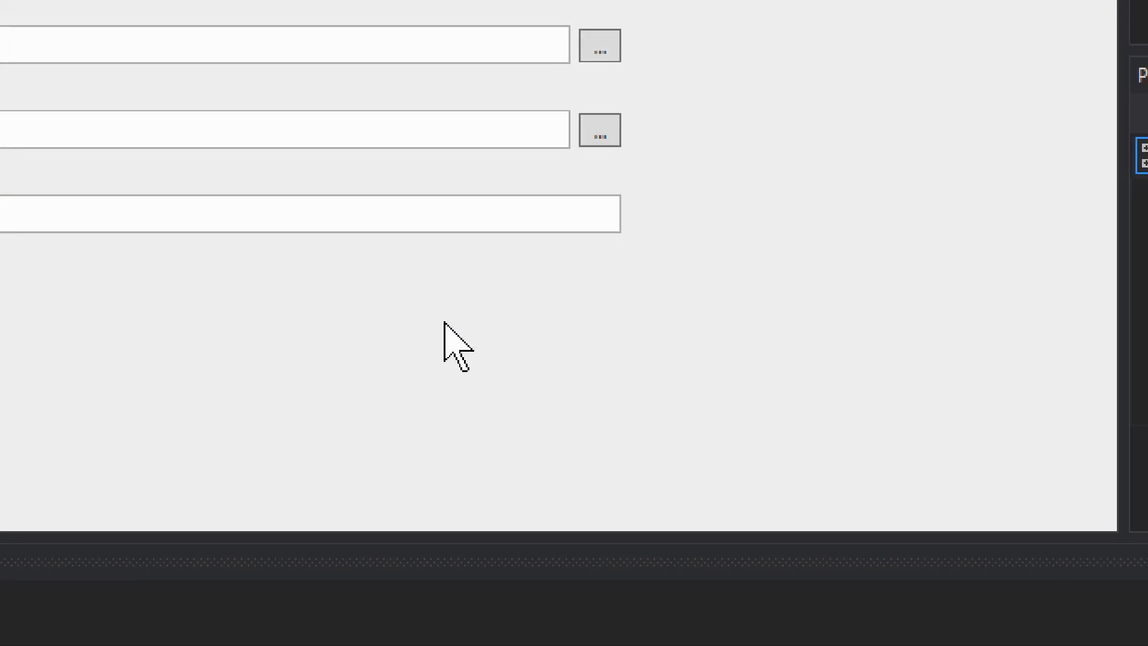
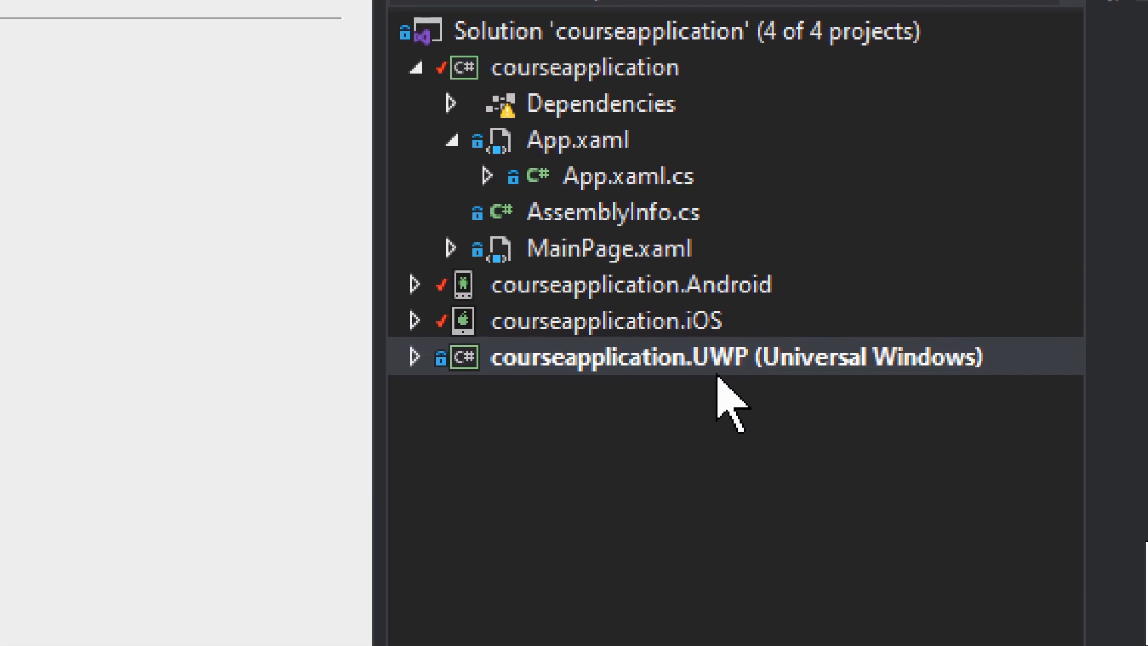
Open the courseapplication.UWP project properties and its package manifest, and examine the application settings, supported rotations and lock screen notification options.
{"action": "right_click", "coordinate": [502, 353]}
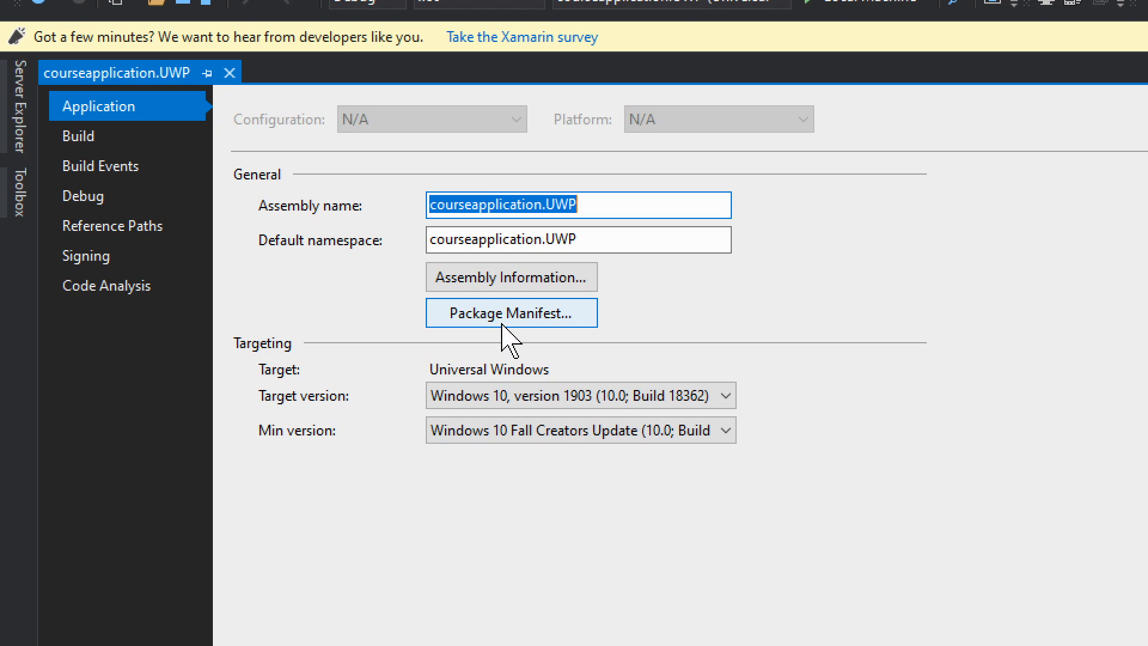
{"action": "left_click", "coordinate": [504, 317]}
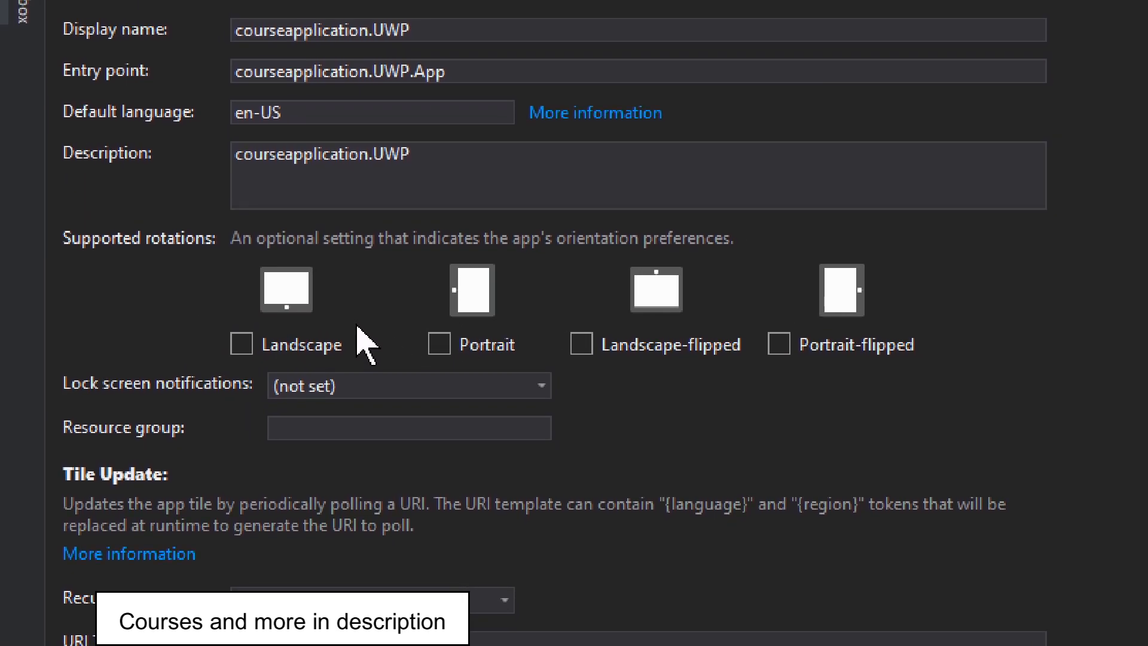
{"action": "scroll", "coordinate": [353, 365], "scroll_direction": "down", "scroll_amount": 3}
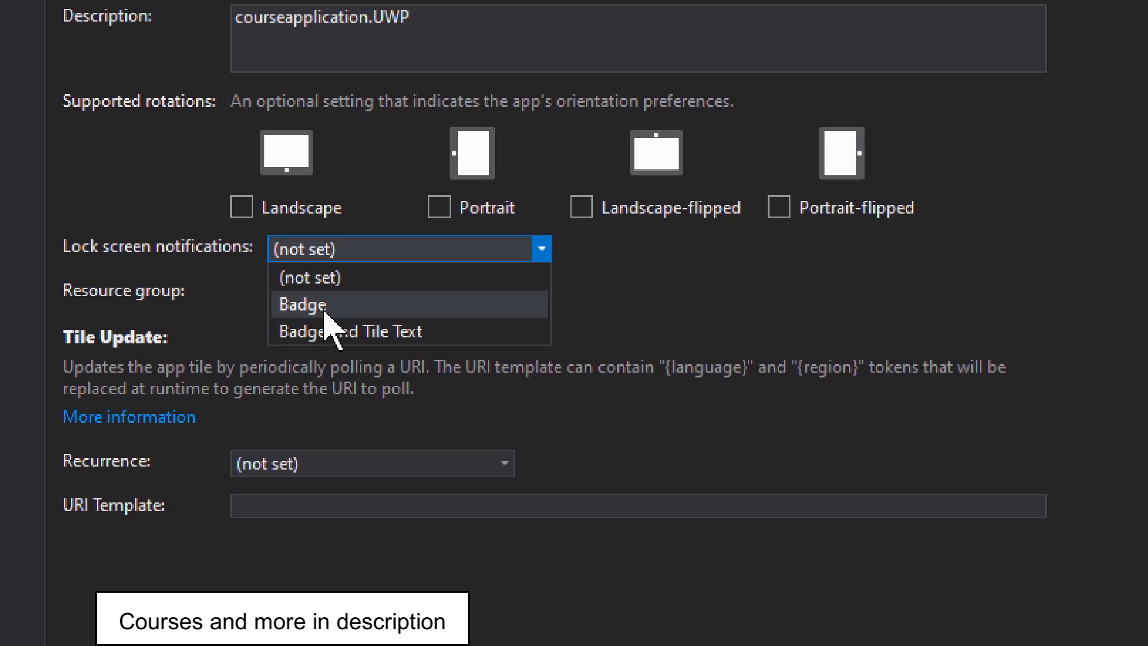
{"action": "left_click", "coordinate": [228, 277]}
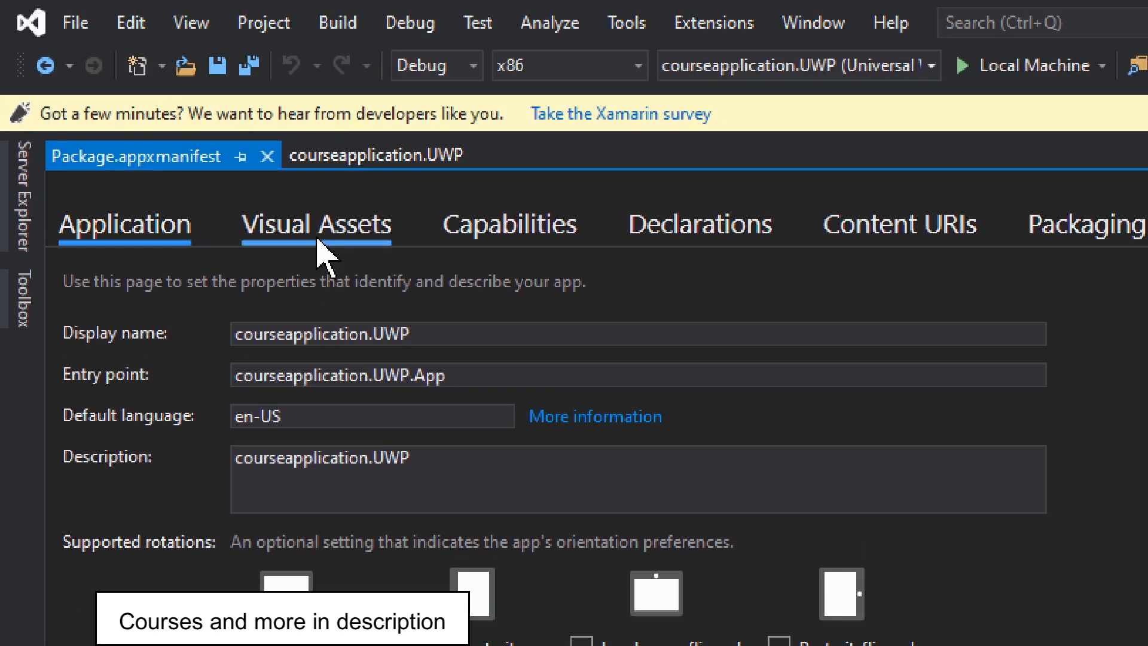
Examine the manifest's visual assets, including the Asset Generator, the display settings and the preview images for the tiles and app icon.
{"action": "left_click", "coordinate": [338, 227]}
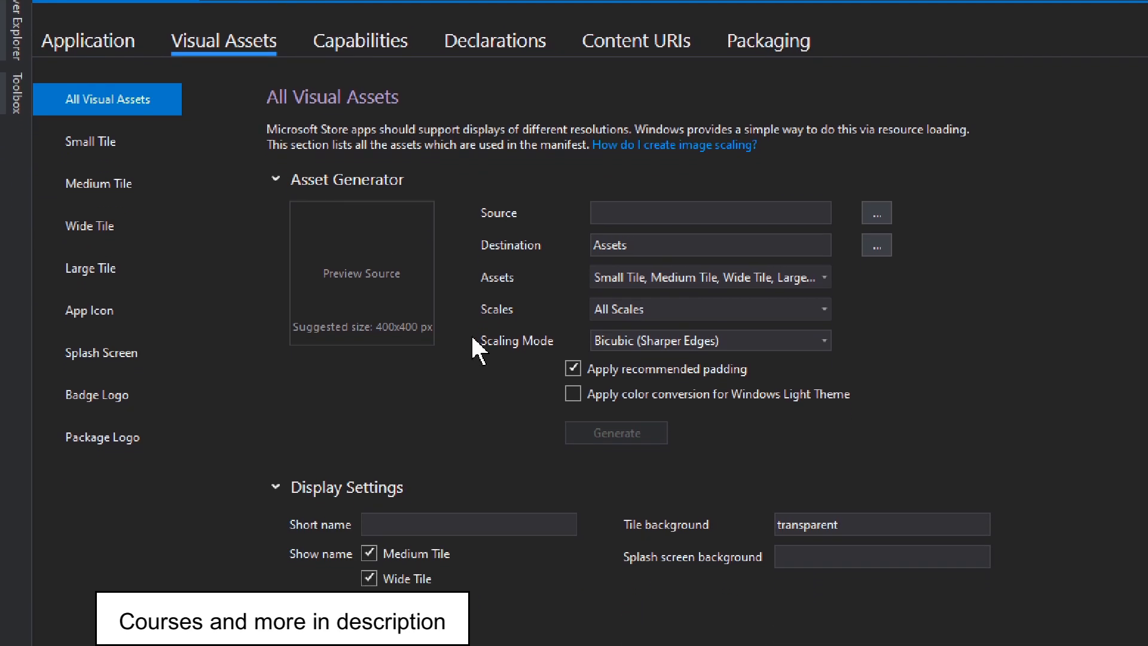
{"action": "left_click", "coordinate": [777, 232]}
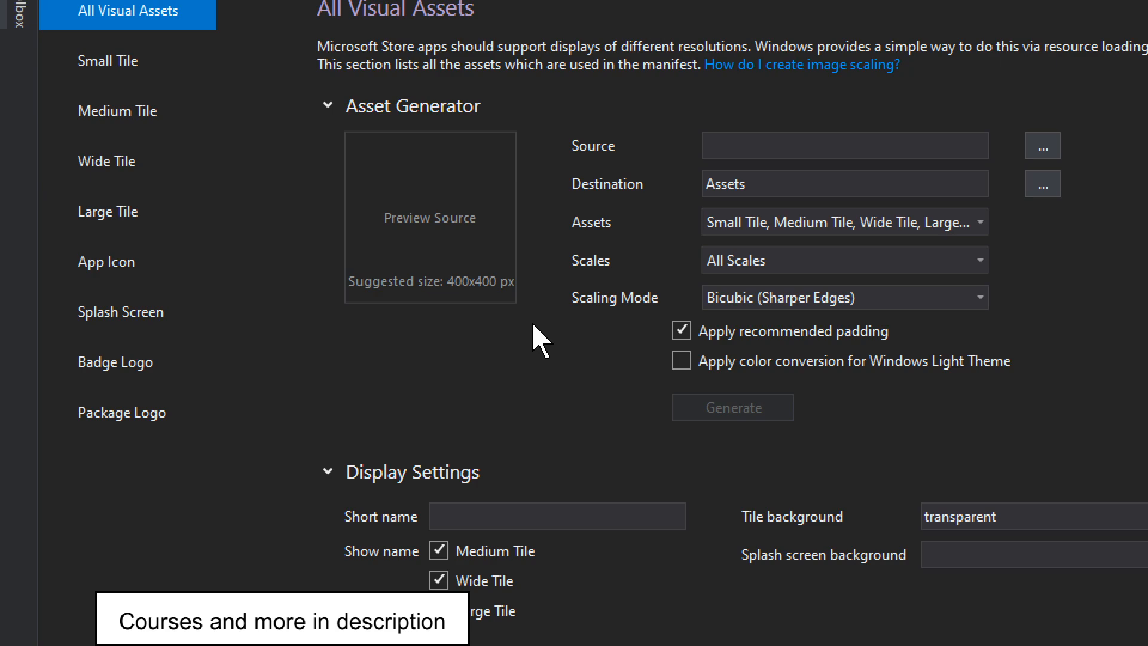
{"action": "scroll", "coordinate": [542, 341], "scroll_direction": "down", "scroll_amount": 3}
{"action": "scroll", "coordinate": [534, 326], "scroll_direction": "down", "scroll_amount": 5}
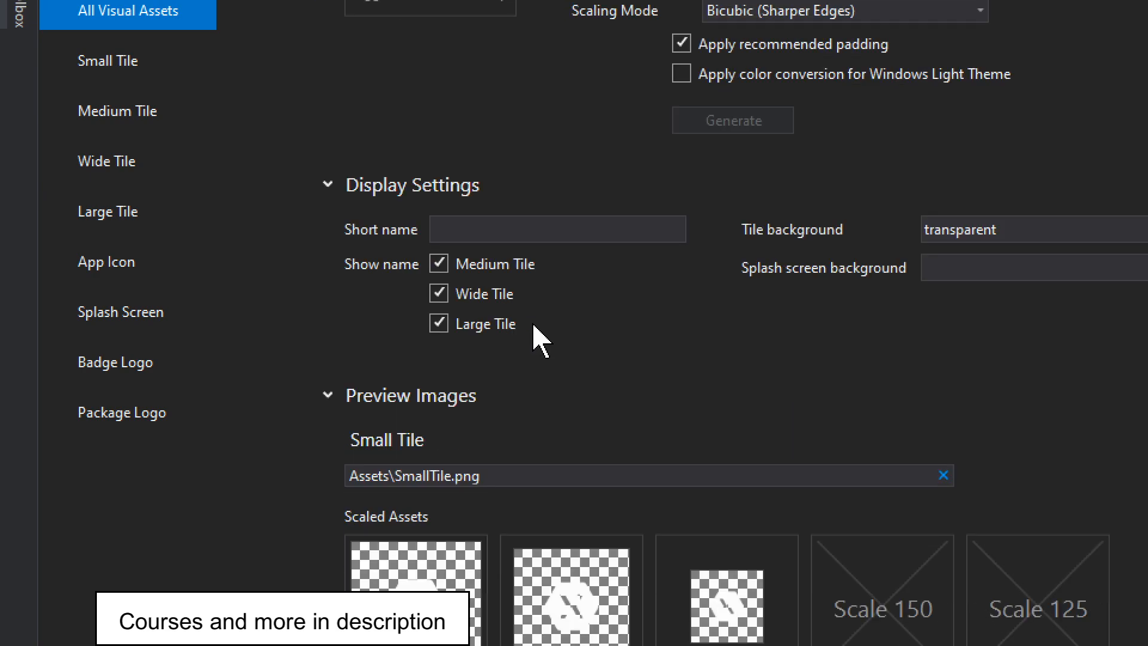
{"action": "scroll", "coordinate": [541, 341], "scroll_direction": "down", "scroll_amount": 10}
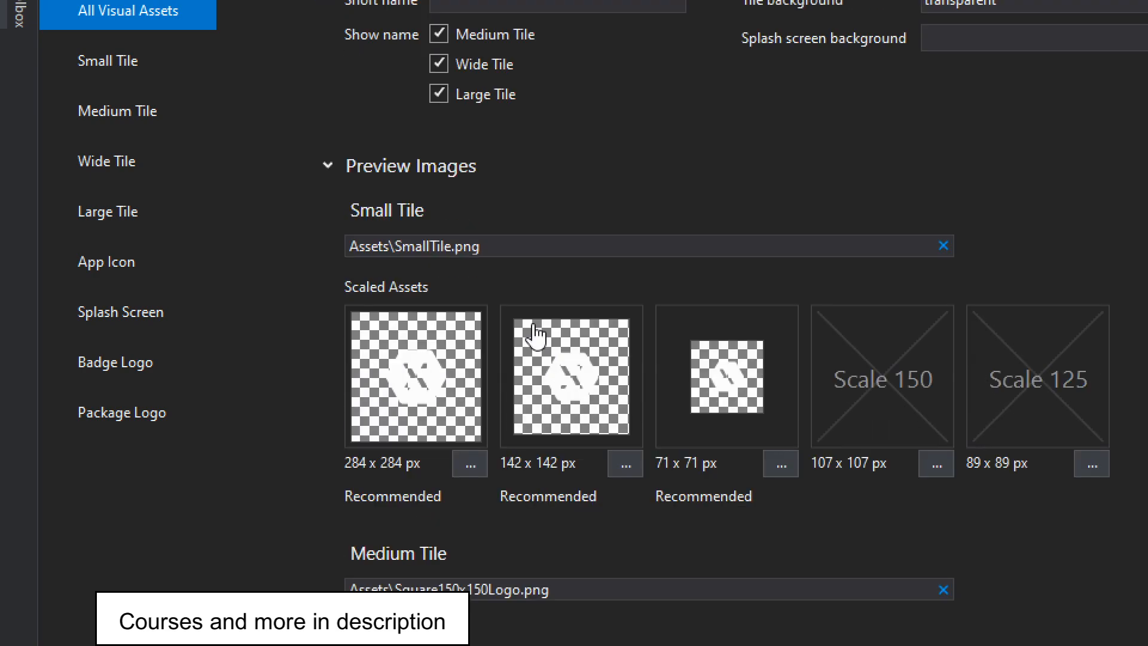
{"action": "scroll", "coordinate": [541, 341], "scroll_direction": "down", "scroll_amount": 4}
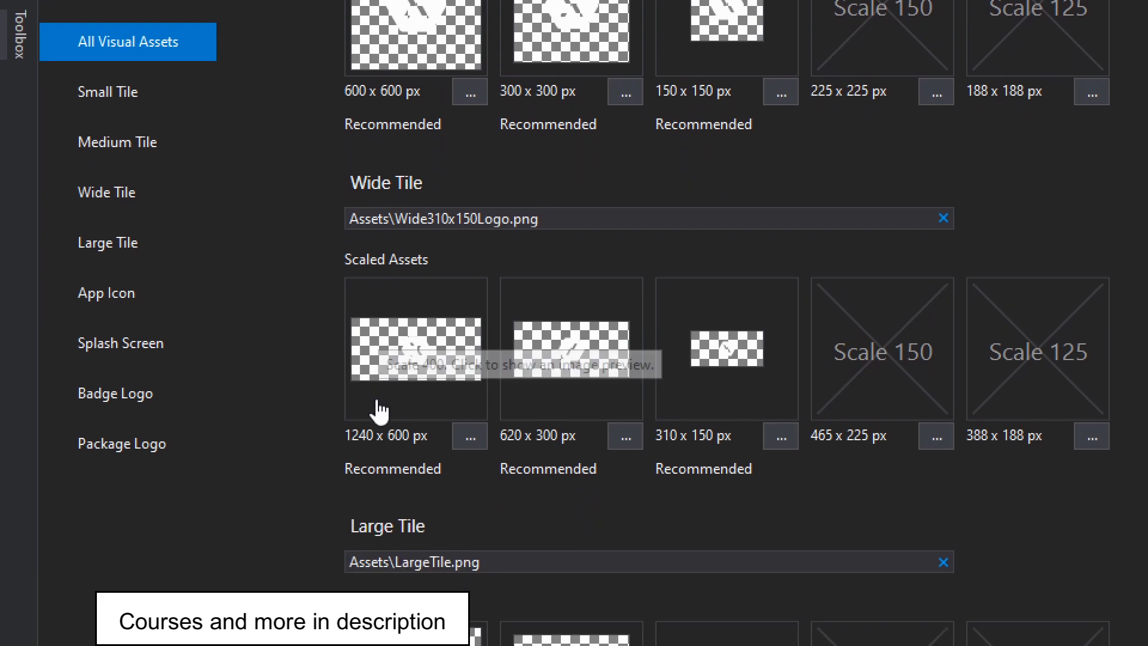
{"action": "scroll", "coordinate": [366, 568], "scroll_direction": "down", "scroll_amount": 3}
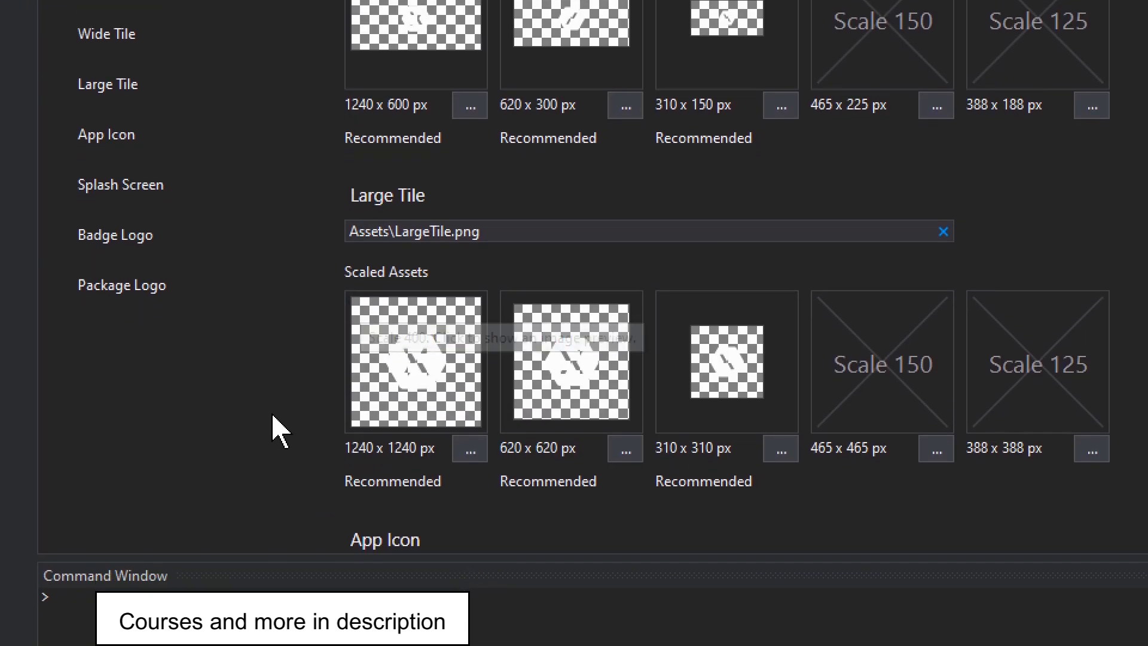
{"action": "scroll", "coordinate": [502, 314], "scroll_direction": "down", "scroll_amount": 3}
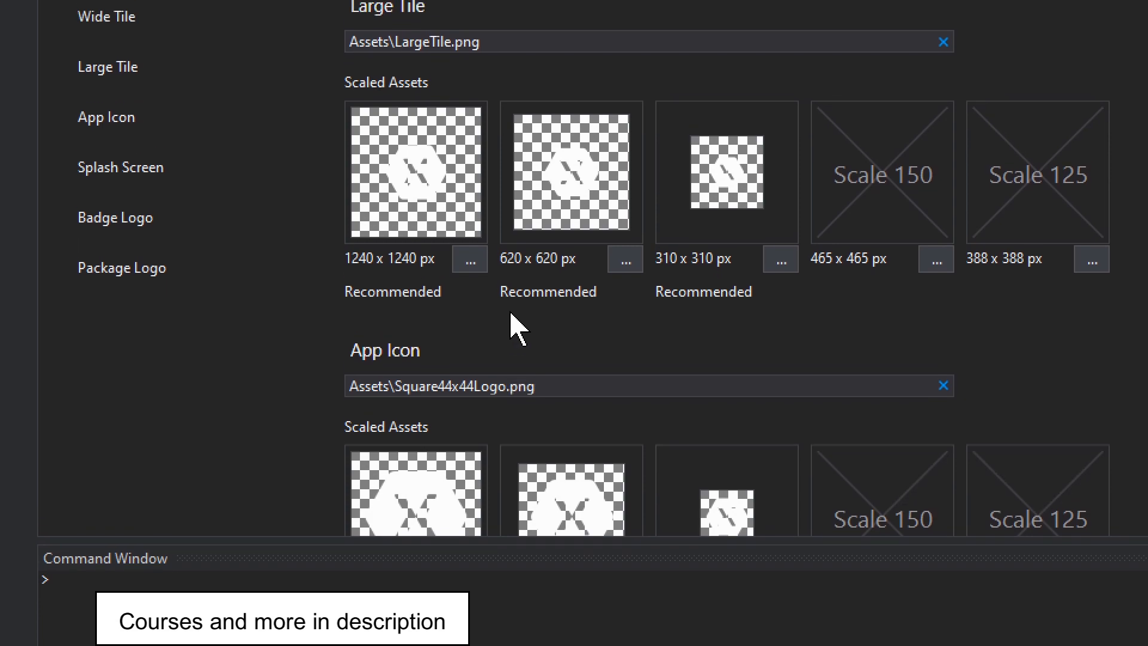
{"action": "scroll", "coordinate": [509, 323], "scroll_direction": "down", "scroll_amount": 2}
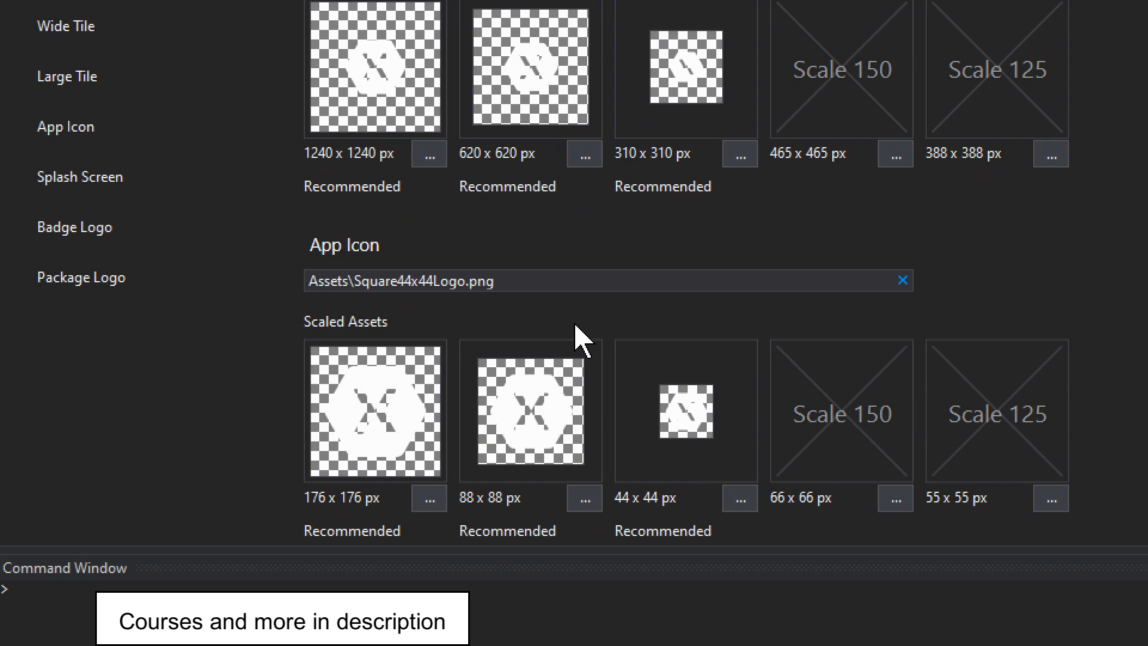
{"action": "scroll", "coordinate": [577, 333], "scroll_direction": "up", "scroll_amount": 3}
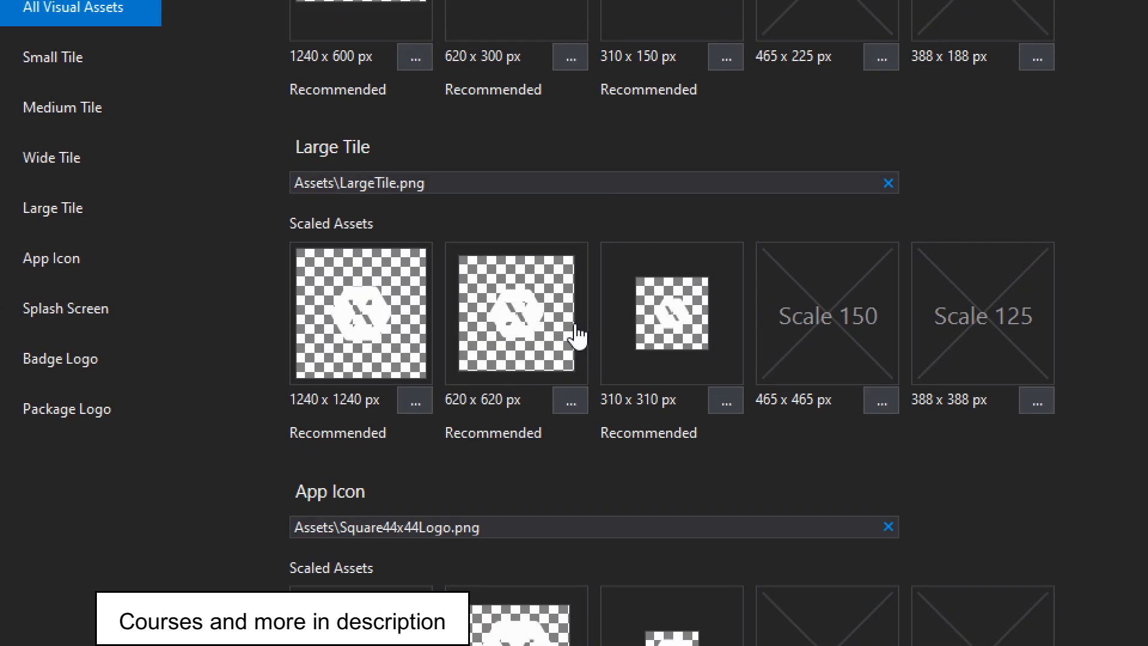
{"action": "scroll", "coordinate": [558, 219], "scroll_direction": "up", "scroll_amount": 7}
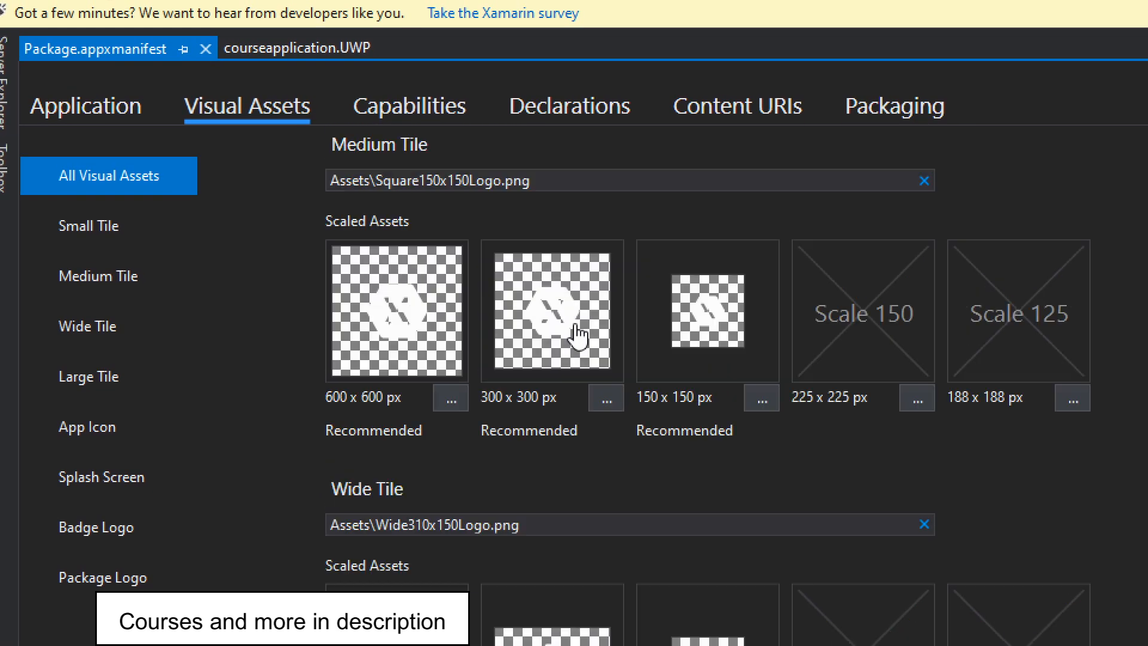
{"action": "scroll", "coordinate": [578, 335], "scroll_direction": "up", "scroll_amount": 10}
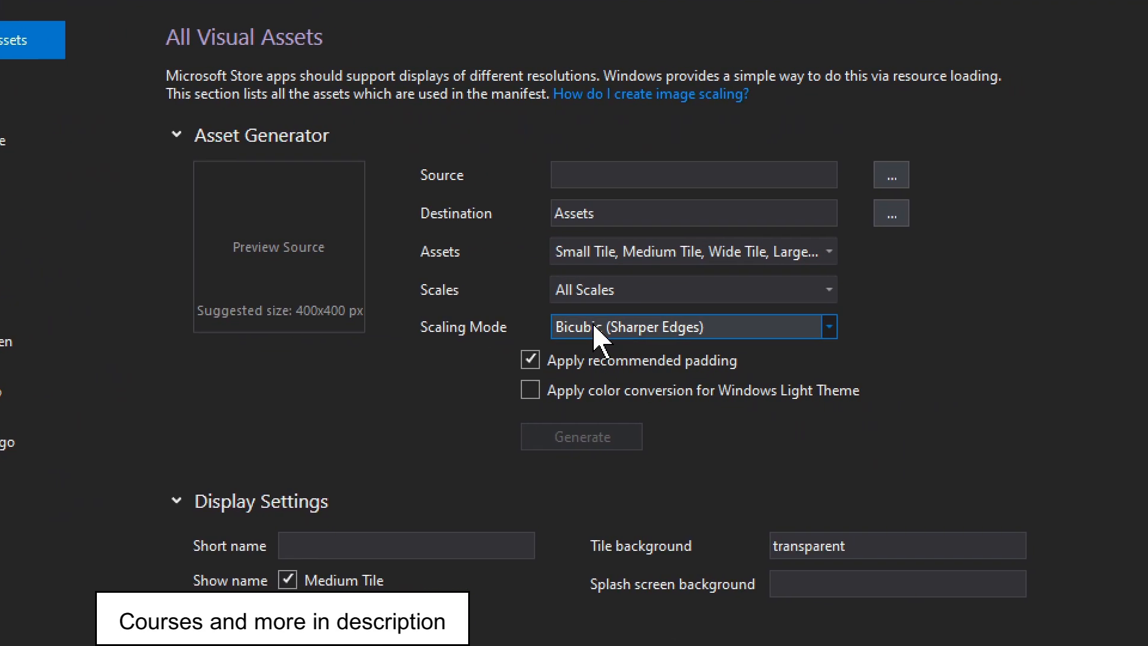
Examine the Asset Generator's available scales and the display settings for the tiles.
{"action": "left_click", "coordinate": [574, 290]}
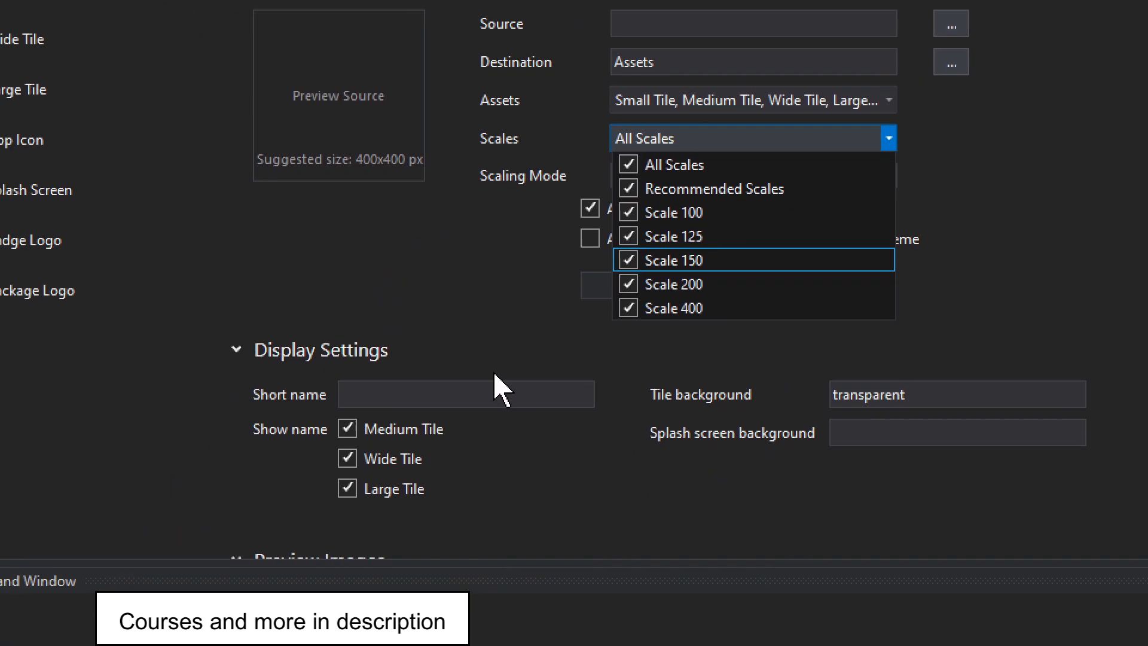
{"action": "left_click", "coordinate": [564, 412]}
{"action": "scroll", "coordinate": [418, 299], "scroll_direction": "down", "scroll_amount": 10}
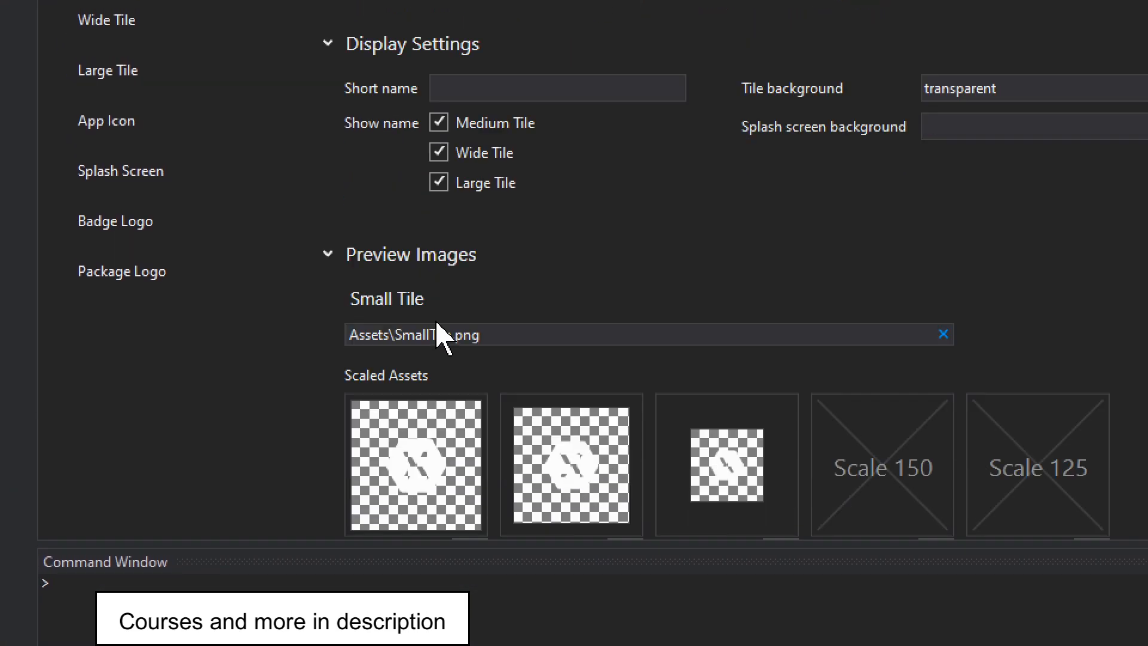
{"action": "scroll", "coordinate": [625, 326], "scroll_direction": "up", "scroll_amount": 10}
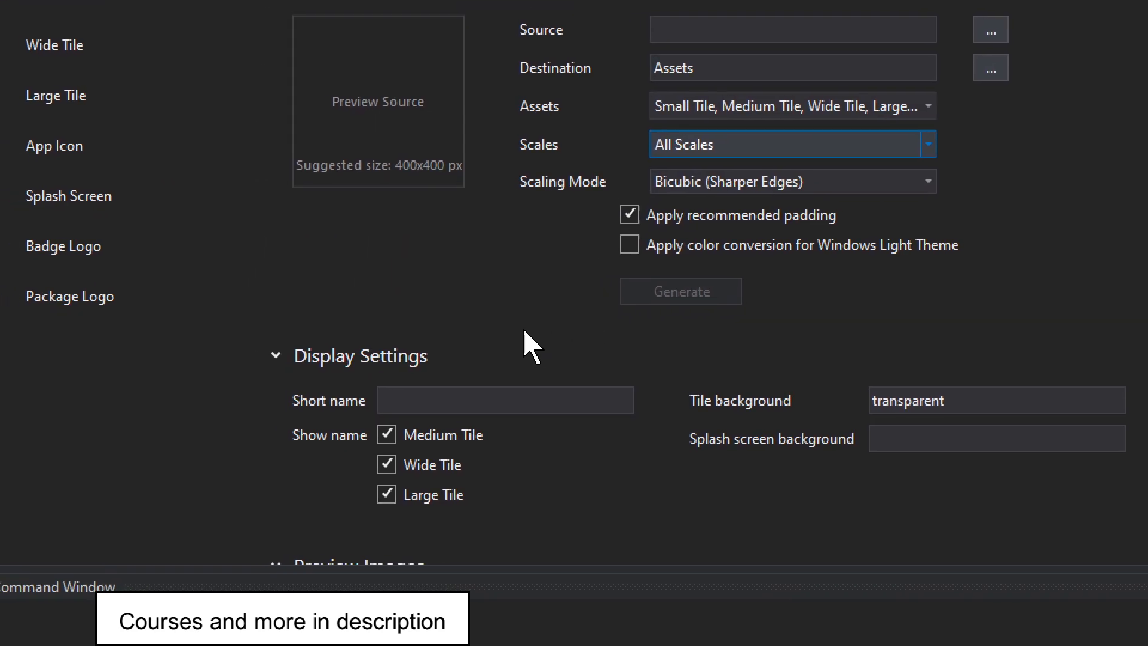
Exclude the Wide Tile from the Asset Generator's assets and activate the short name field in the display settings.
{"action": "left_click", "coordinate": [653, 119]}
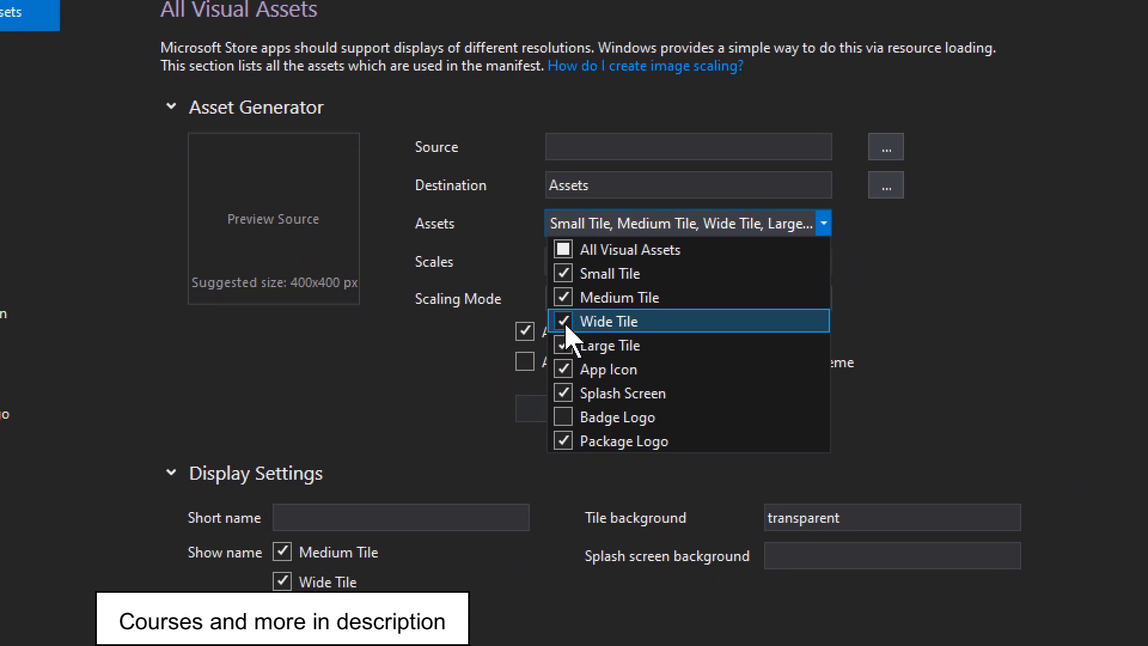
{"action": "left_click", "coordinate": [568, 329]}
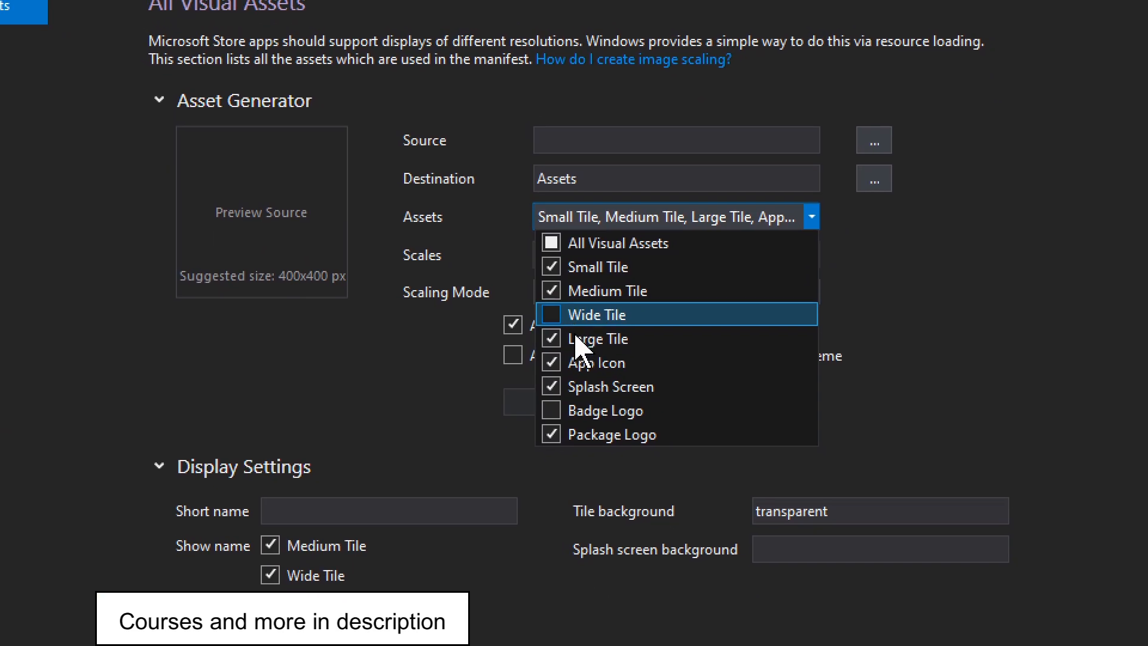
{"action": "key", "text": "Escape"}
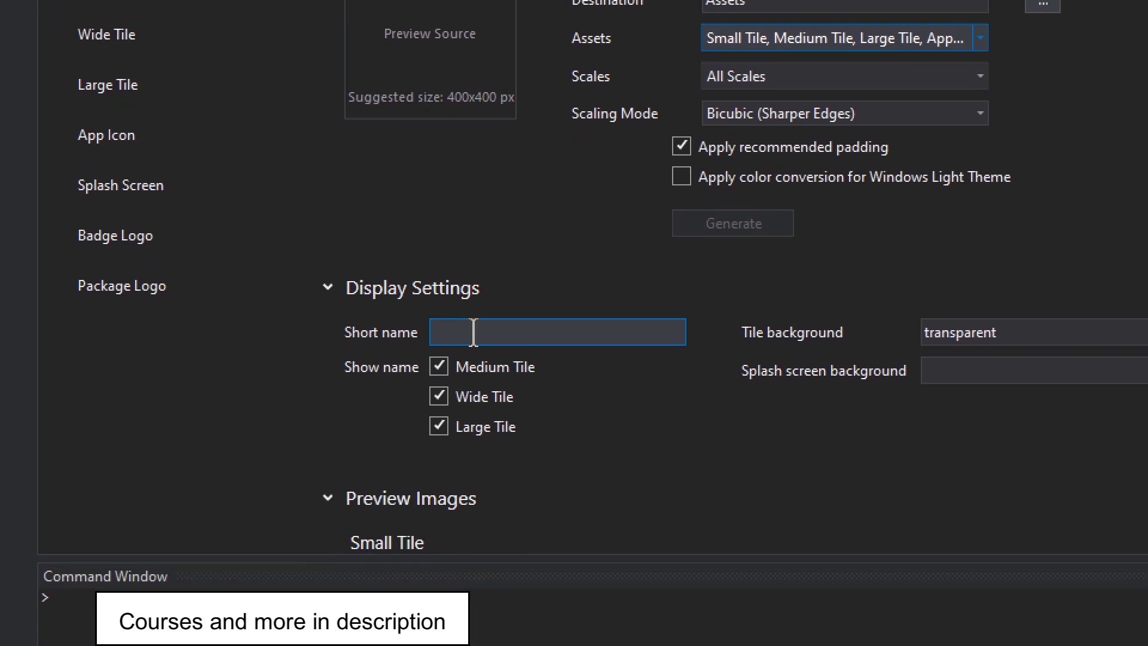
{"action": "left_click", "coordinate": [470, 332]}
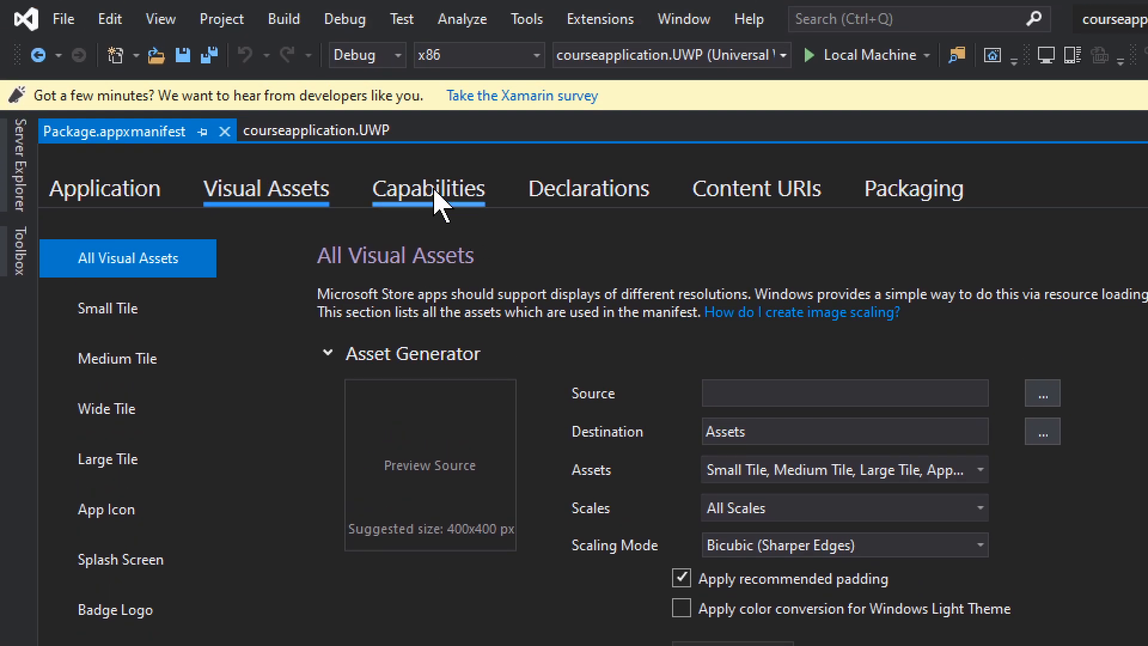
Examine the package manifest's capabilities, declarations, content URIs and packaging settings.
{"action": "left_click", "coordinate": [436, 200]}
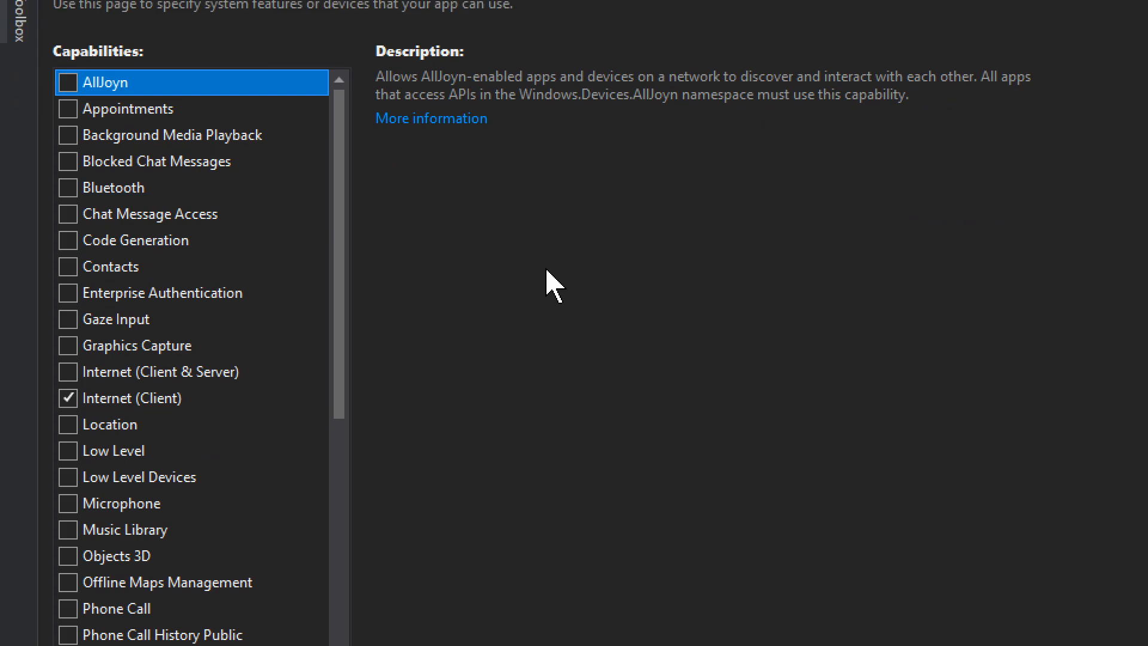
{"action": "left_click", "coordinate": [576, 203]}
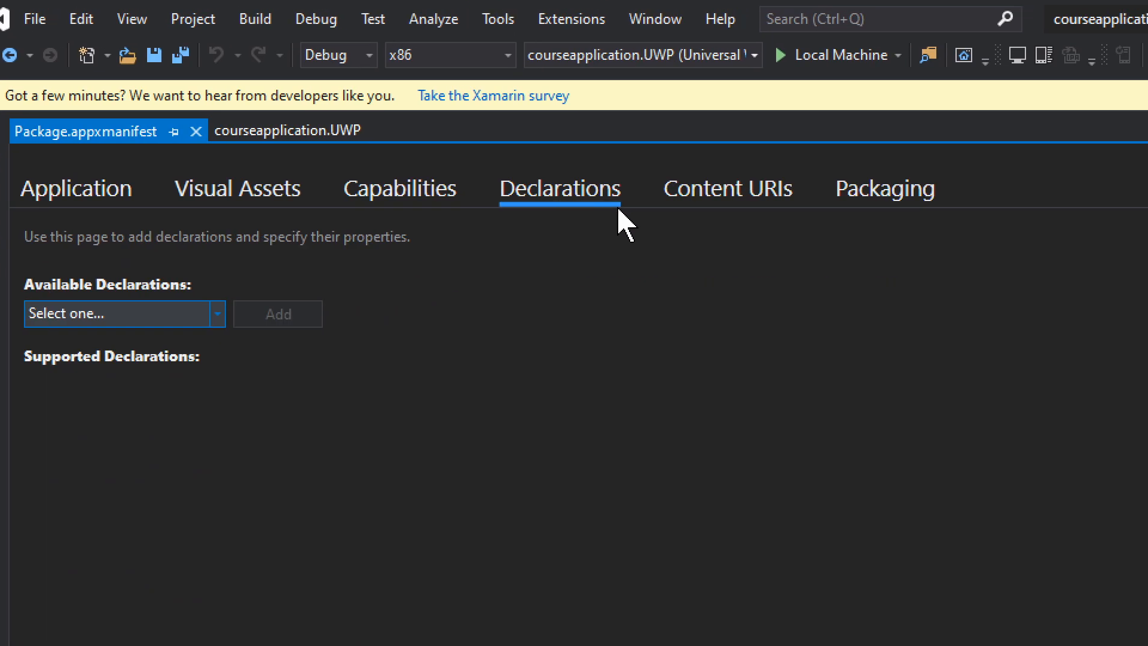
{"action": "left_click", "coordinate": [692, 197]}
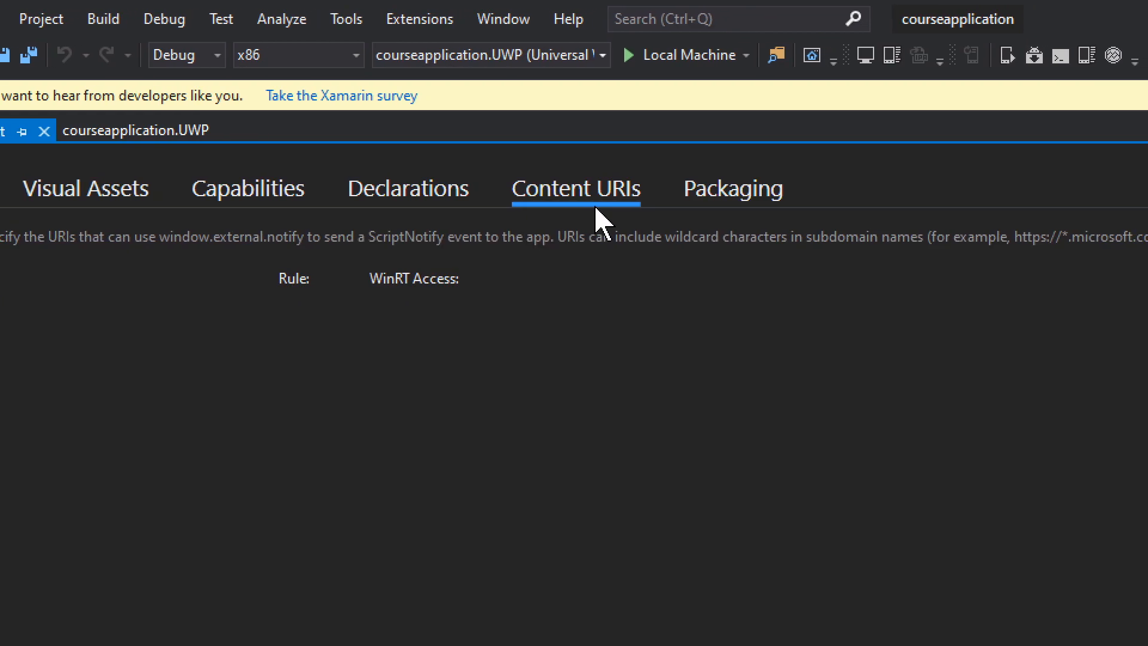
{"action": "left_click", "coordinate": [763, 200]}
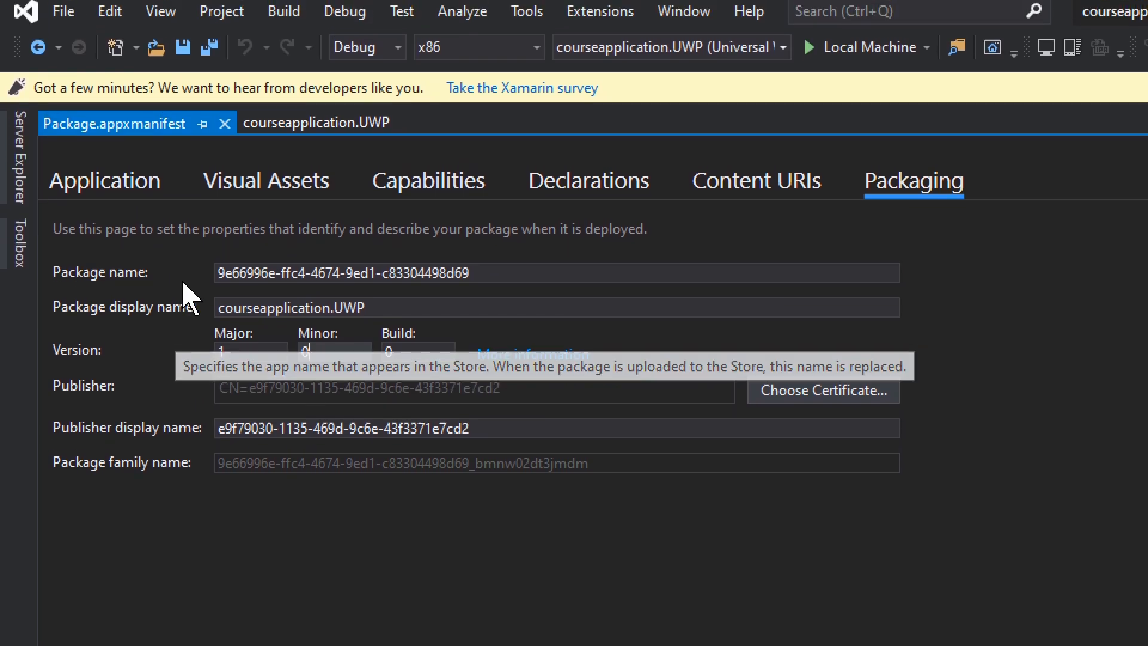
Enable assembly signing in the courseapplication.UWP project properties and examine the strong name key file options without choosing one.
{"action": "left_click", "coordinate": [292, 132]}
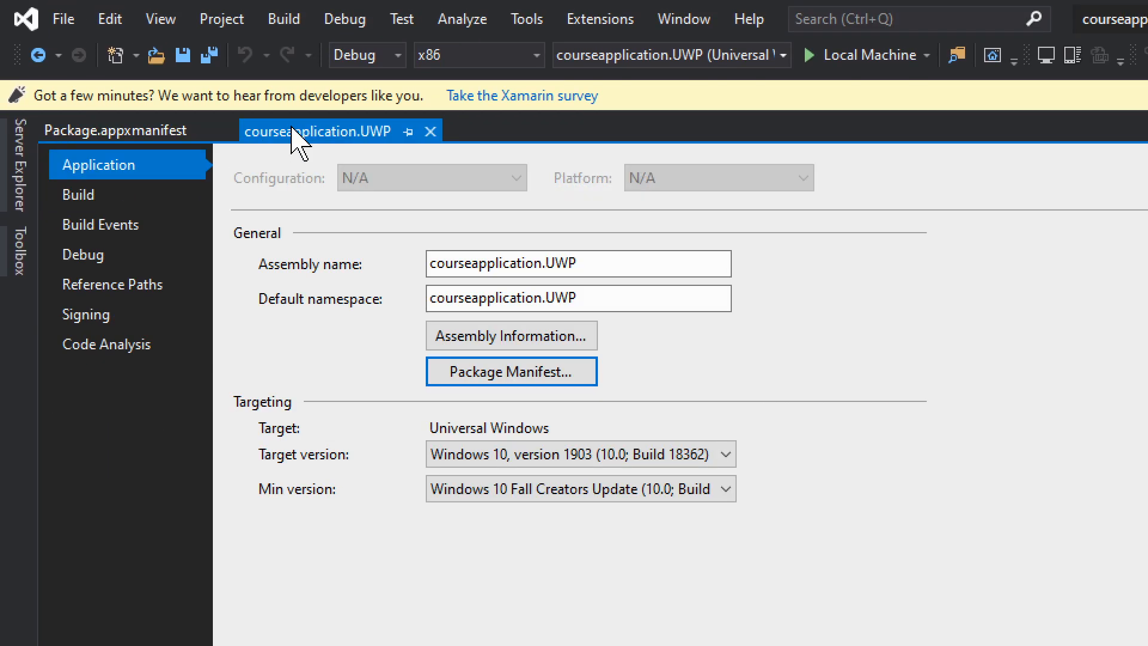
{"action": "left_click", "coordinate": [94, 322]}
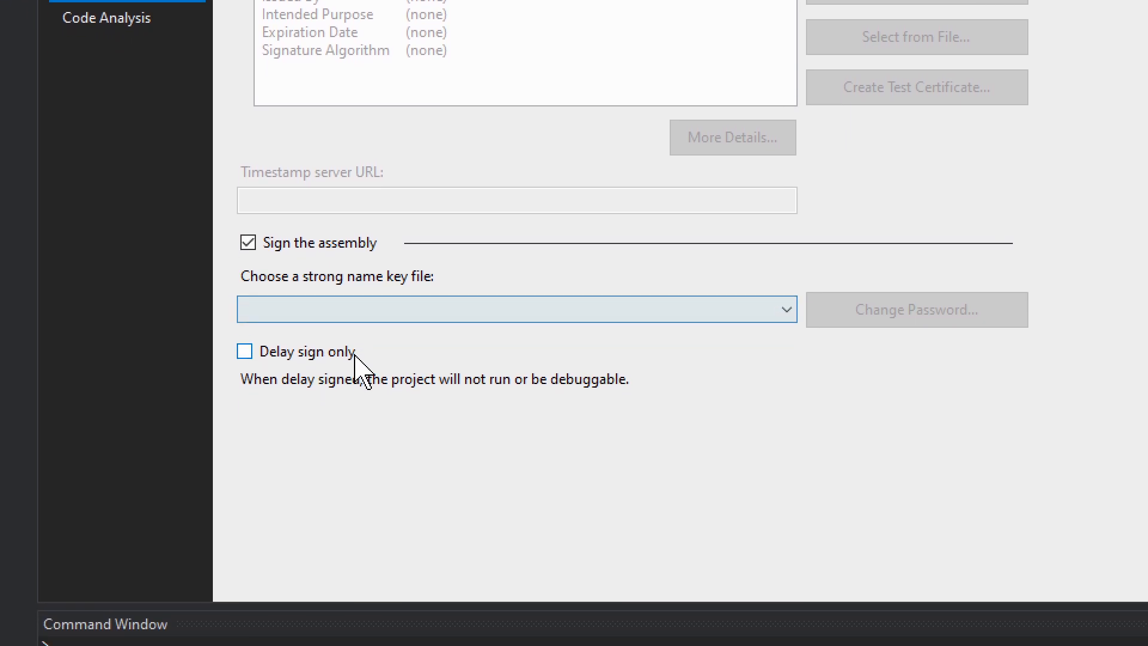
{"action": "left_click", "coordinate": [413, 315]}
{"action": "left_click", "coordinate": [415, 313]}
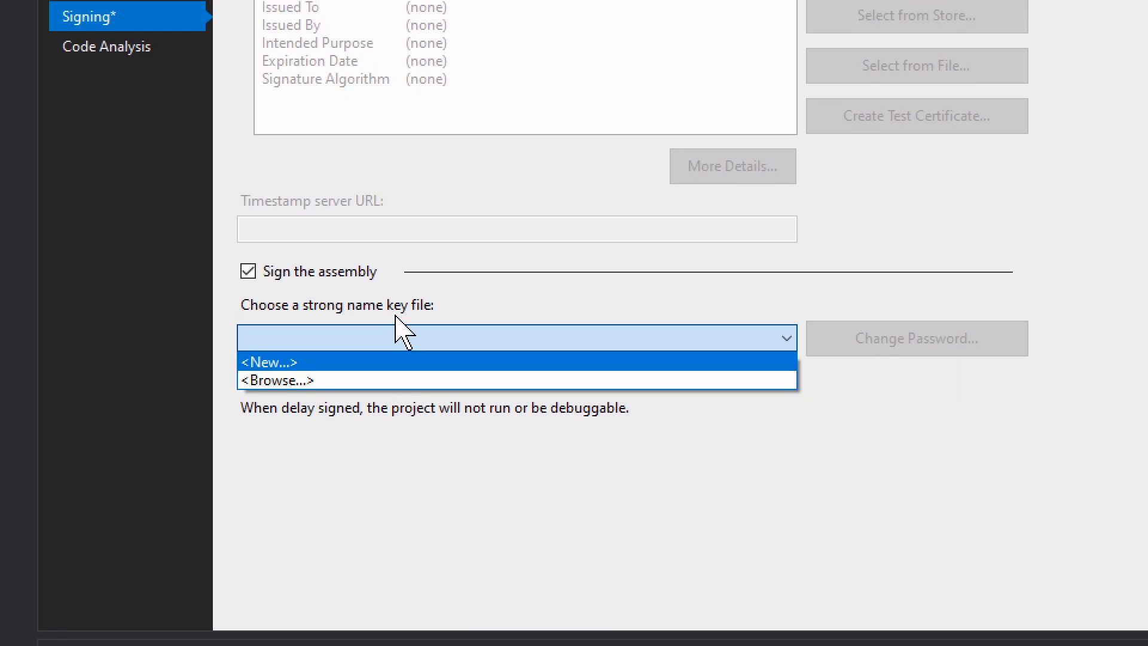
{"action": "left_click", "coordinate": [404, 332]}
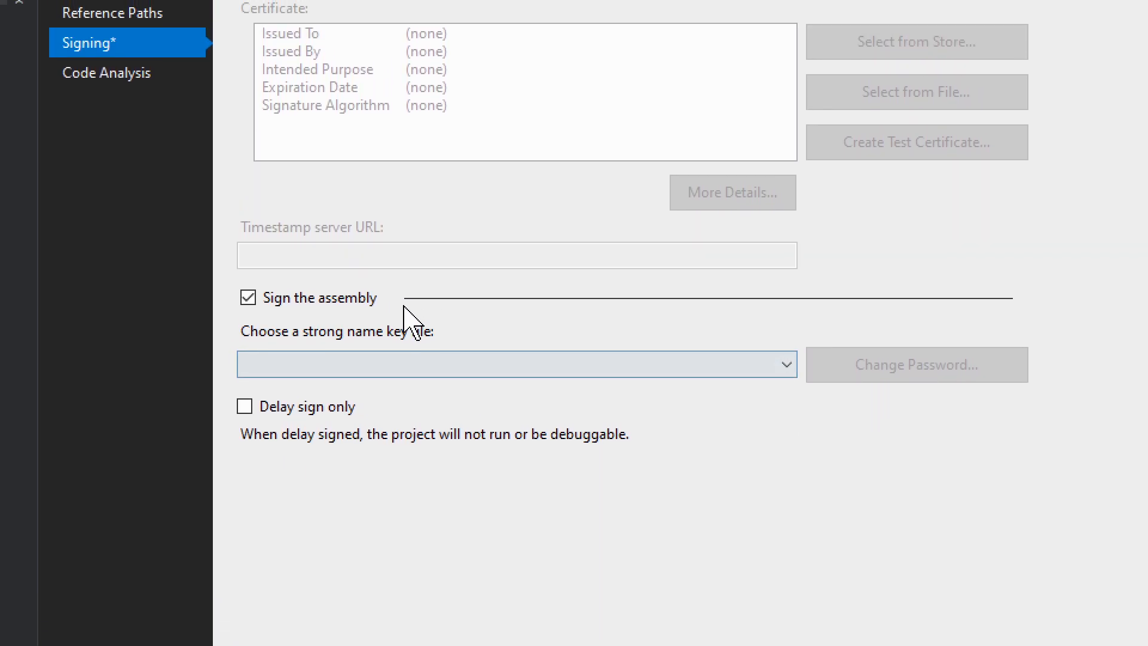